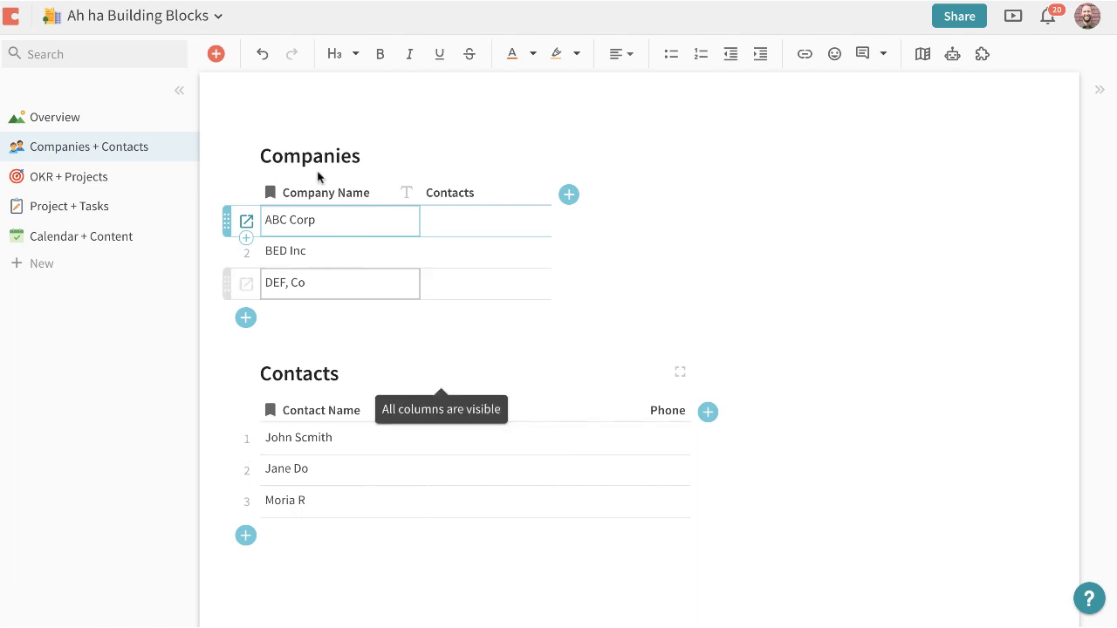
{"action": "left_click", "coordinate": [502, 410]}
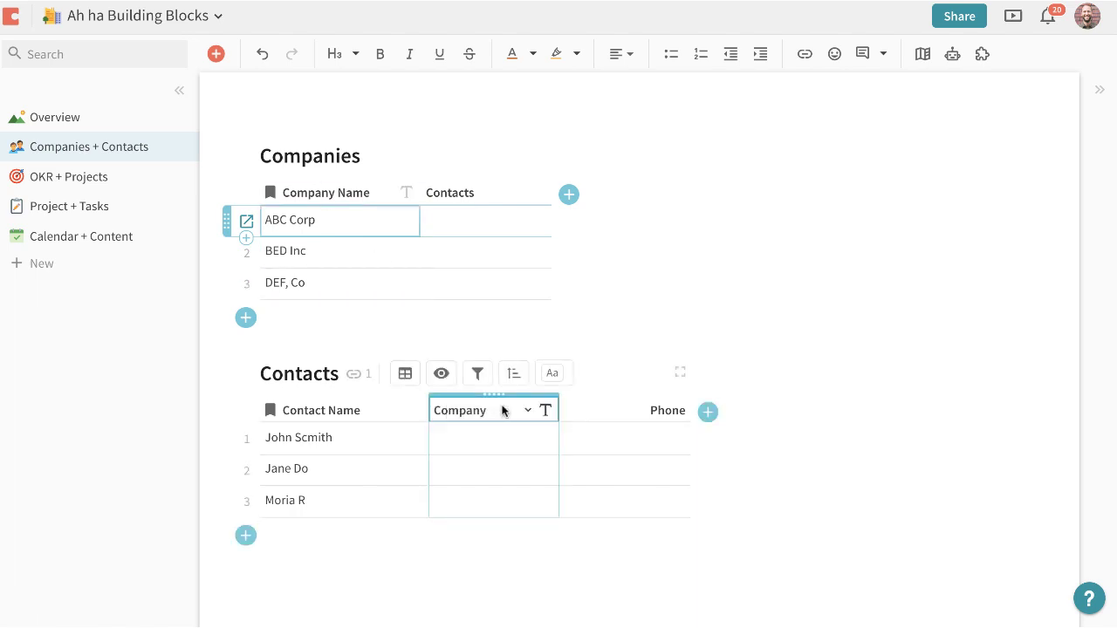
{"action": "left_click", "coordinate": [460, 415]}
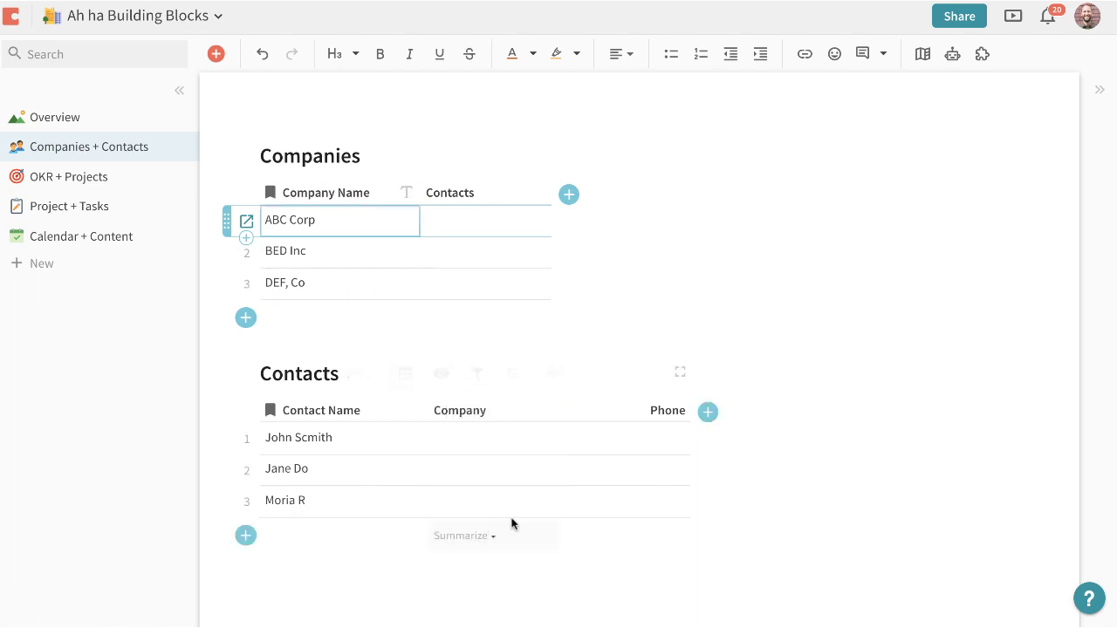
{"action": "left_click", "coordinate": [481, 416]}
{"action": "left_click", "coordinate": [479, 417]}
{"action": "left_click", "coordinate": [477, 417]}
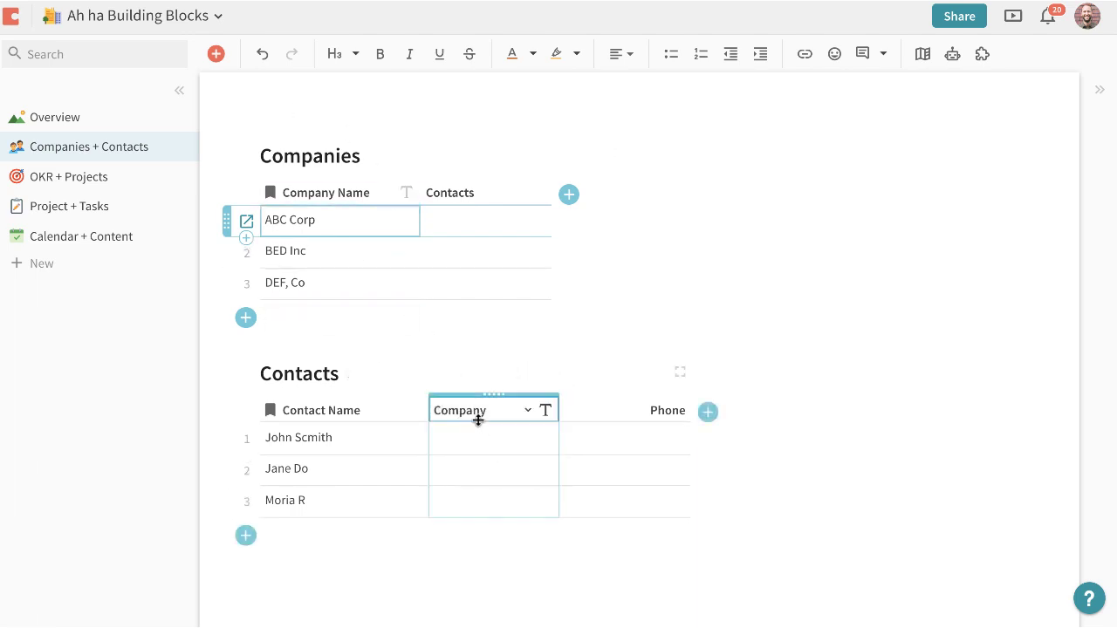
{"action": "left_click", "coordinate": [472, 224]}
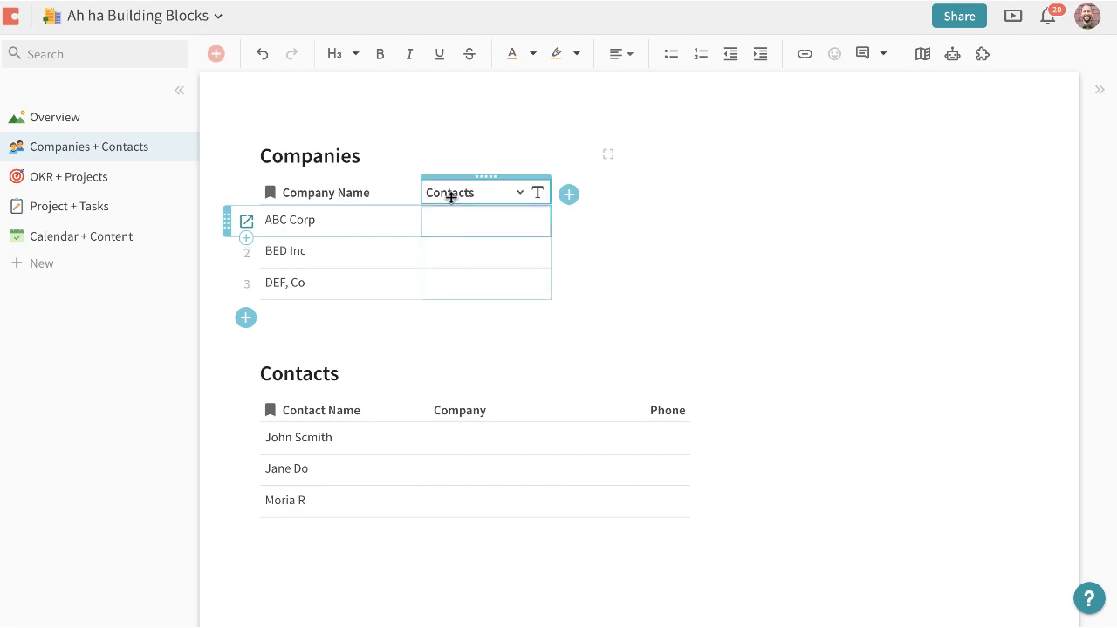
{"action": "left_click", "coordinate": [490, 204]}
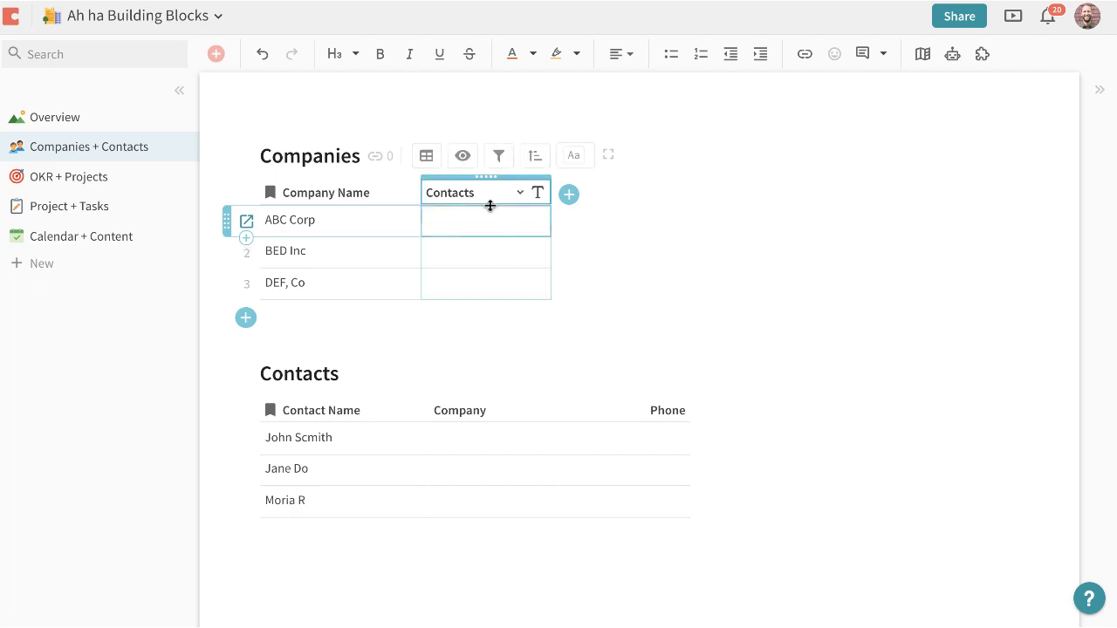
{"action": "left_click", "coordinate": [336, 232]}
Step: Format the Company column of the Contacts table as a lookup from the Companies table
{"action": "left_click", "coordinate": [466, 389]}
{"action": "left_click", "coordinate": [482, 391]}
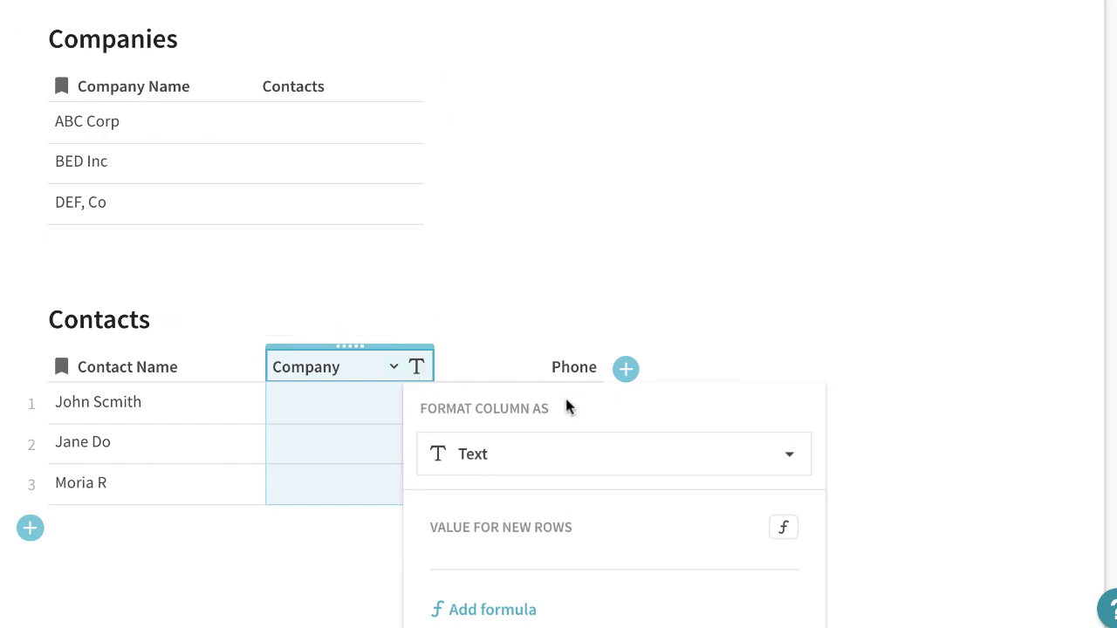
{"action": "left_click", "coordinate": [563, 451]}
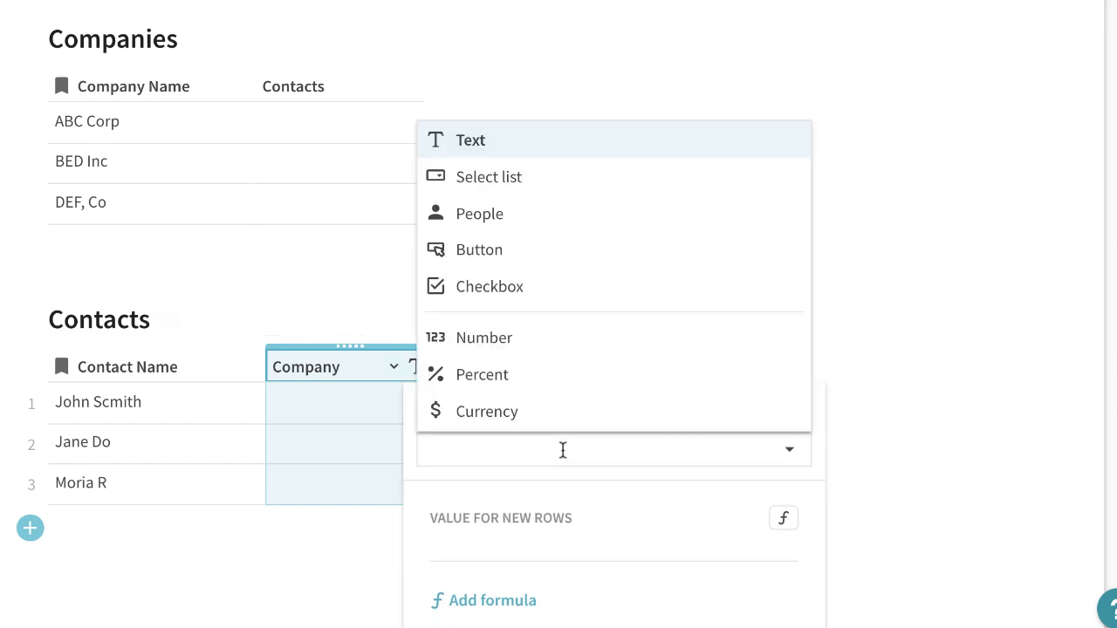
{"action": "scroll", "coordinate": [581, 324], "scroll_direction": "down", "scroll_amount": 5}
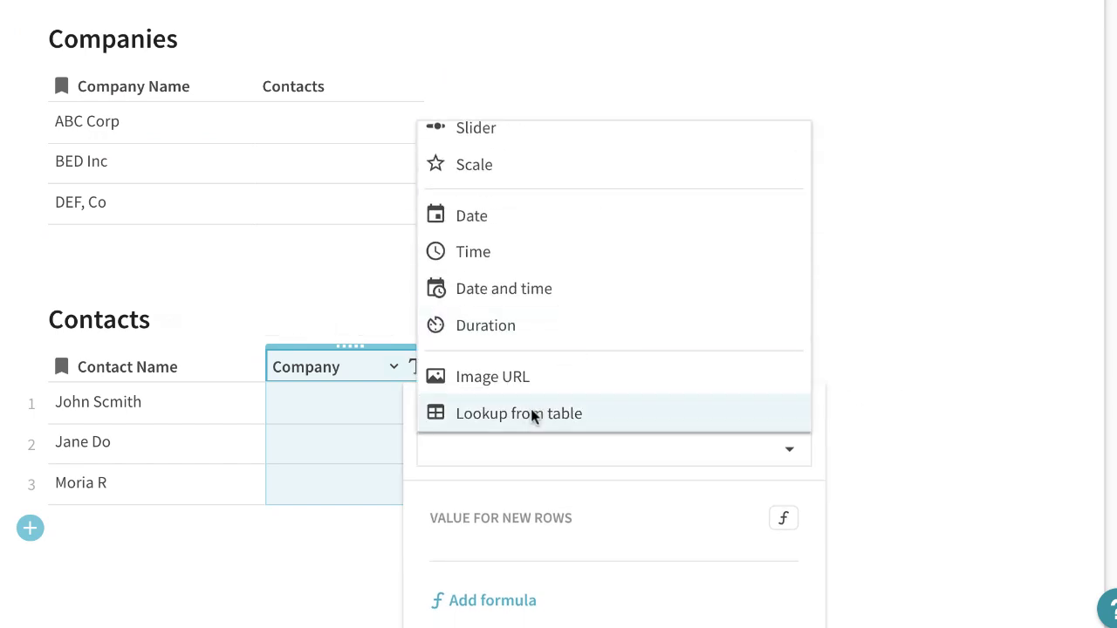
{"action": "left_click", "coordinate": [527, 413]}
{"action": "scroll", "coordinate": [422, 446], "scroll_direction": "down", "scroll_amount": 2}
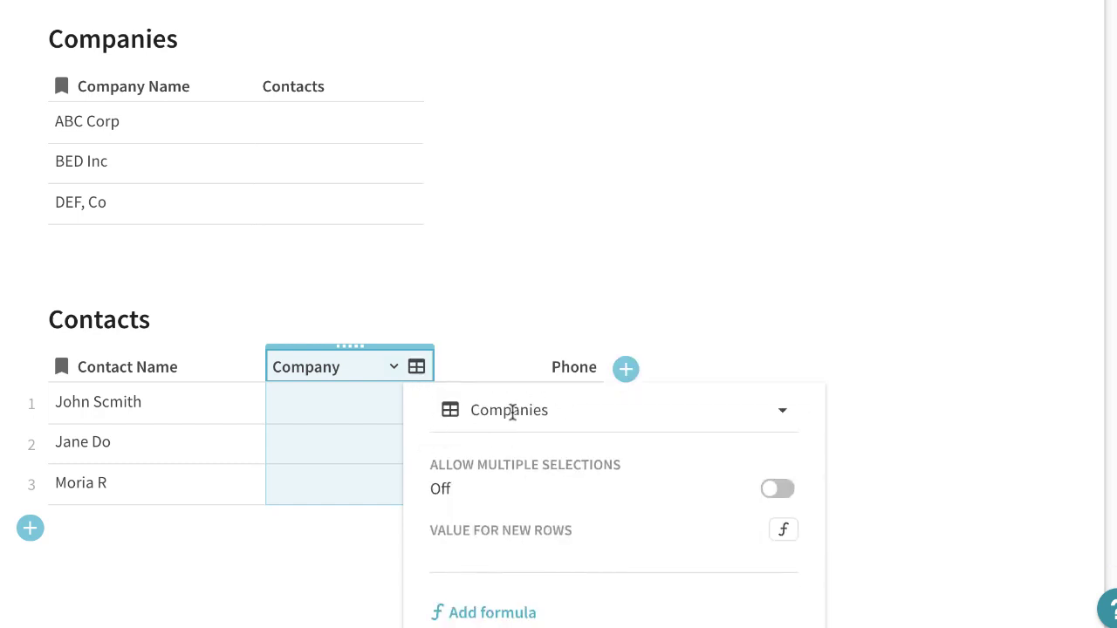
{"action": "left_click", "coordinate": [340, 401]}
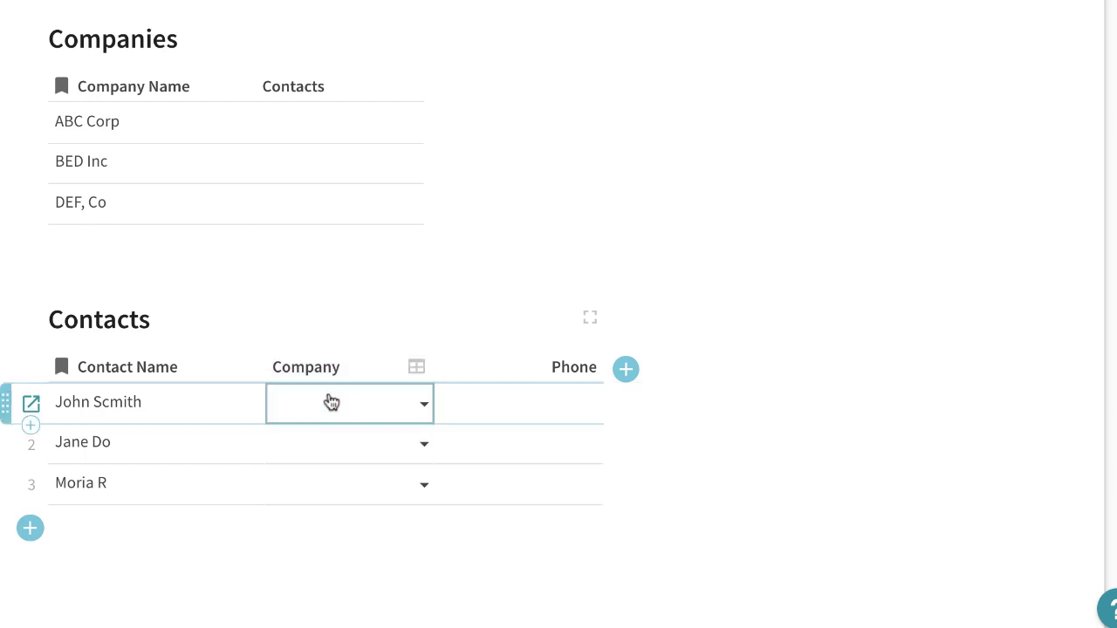
Step: Add a new row named Starbucks to the Companies table
{"action": "left_click", "coordinate": [327, 402]}
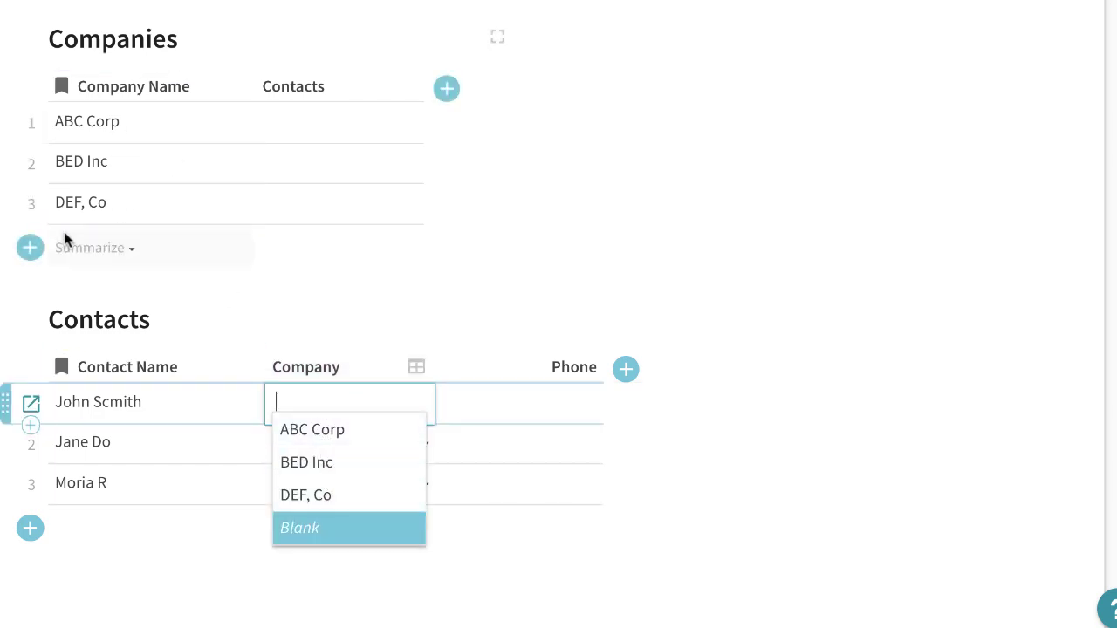
{"action": "left_click", "coordinate": [28, 248]}
{"action": "type", "text": "Starbucks"}
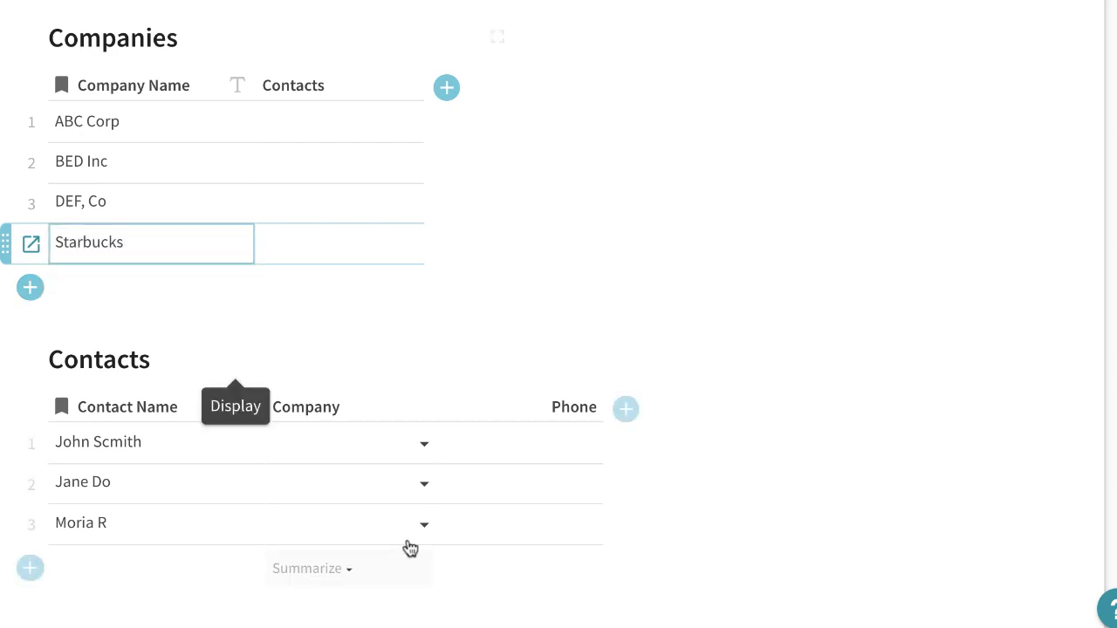
Step: Assign ABC Corp as the company of the first contact and BED Inc as the company of the second and third contacts
{"action": "left_click", "coordinate": [343, 451]}
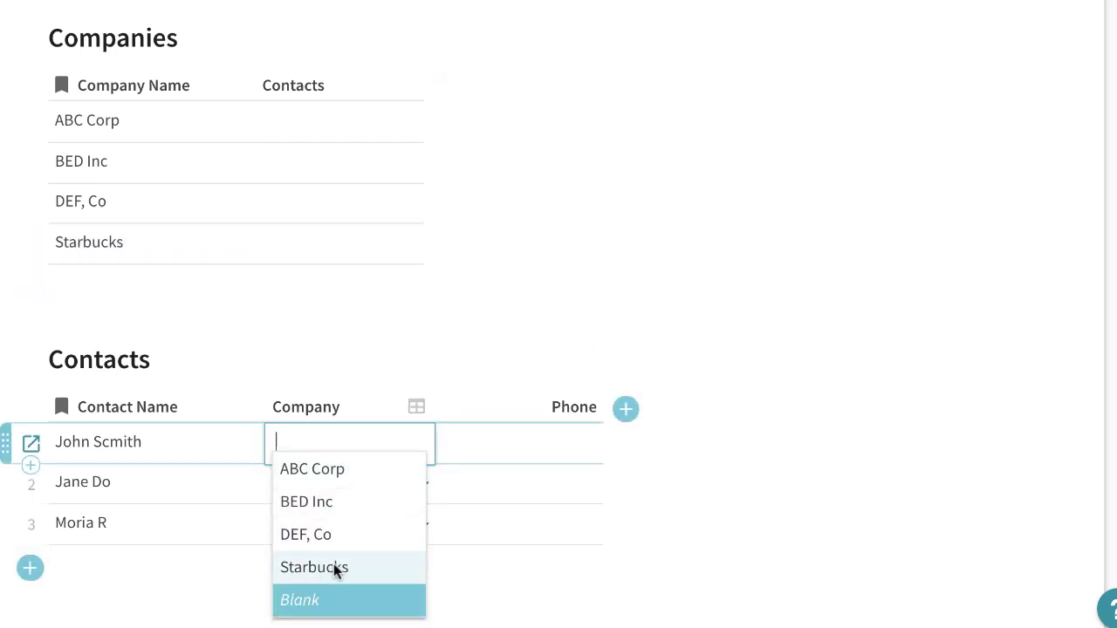
{"action": "mouse_move", "coordinate": [333, 563]}
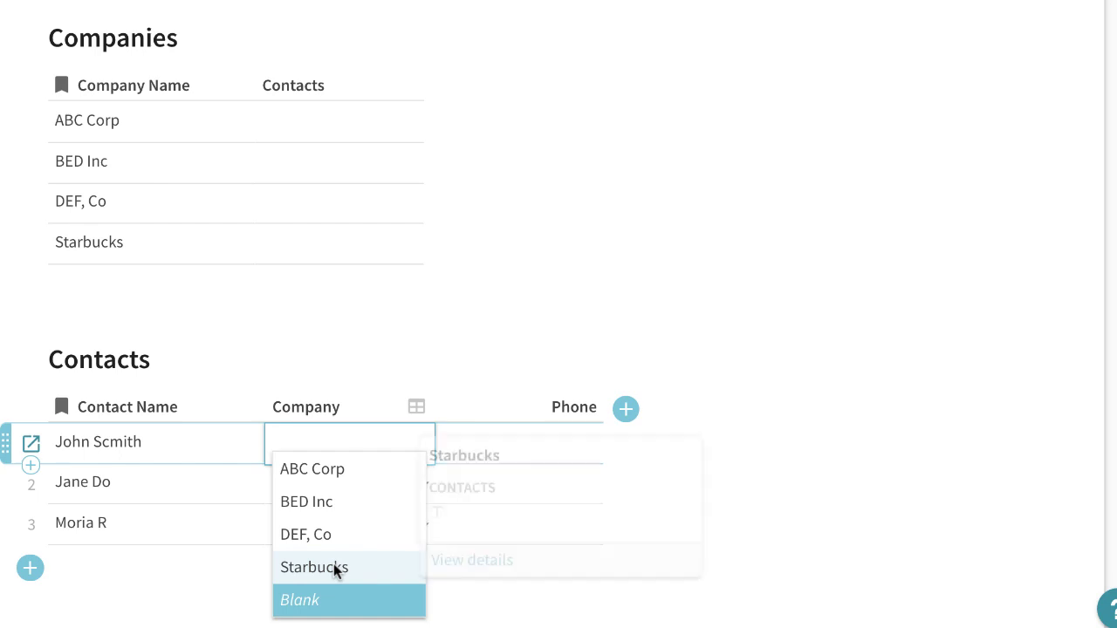
{"action": "left_click", "coordinate": [319, 467]}
{"action": "left_click", "coordinate": [350, 498]}
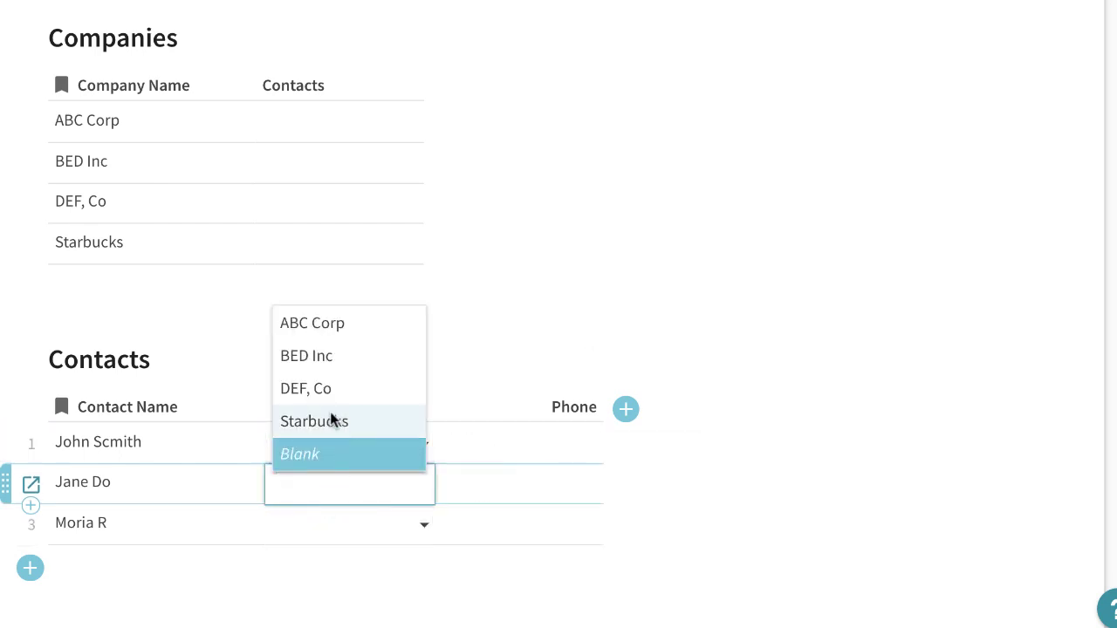
{"action": "left_click", "coordinate": [325, 370]}
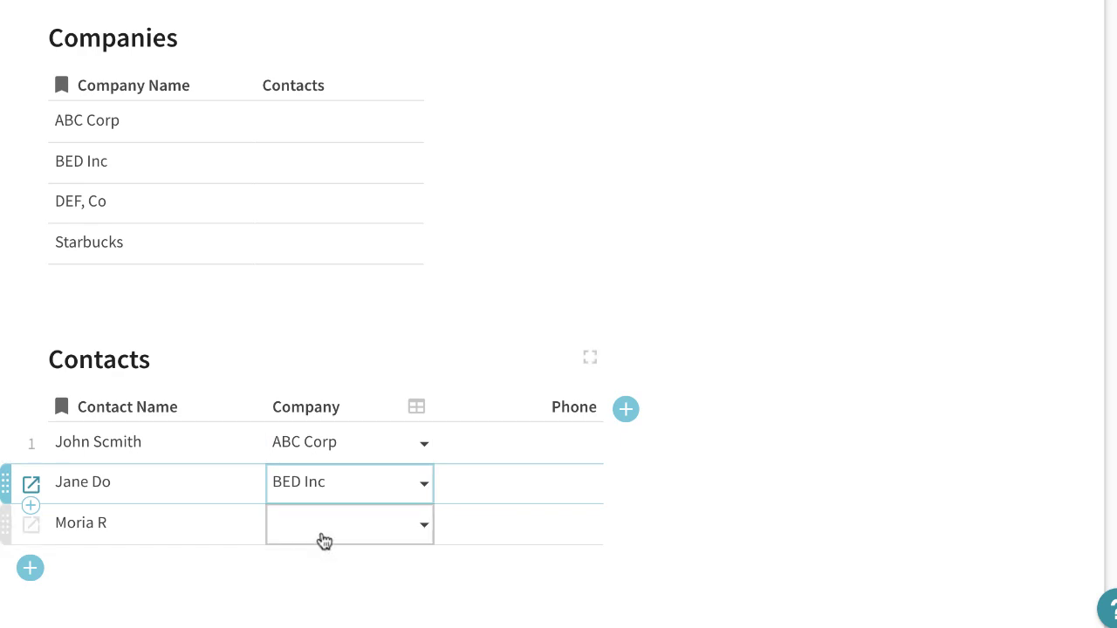
{"action": "left_click", "coordinate": [322, 539]}
{"action": "left_click", "coordinate": [309, 406]}
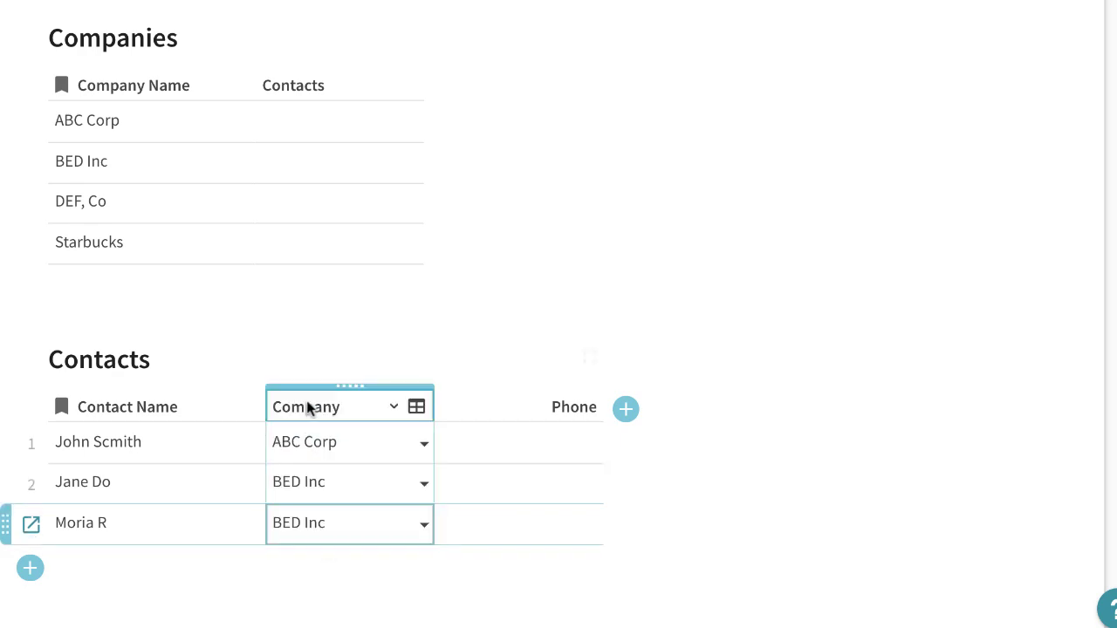
Step: Start a Lookup formula in the Contacts column of the Companies table, with the Contacts table as its source
{"action": "left_click", "coordinate": [351, 129]}
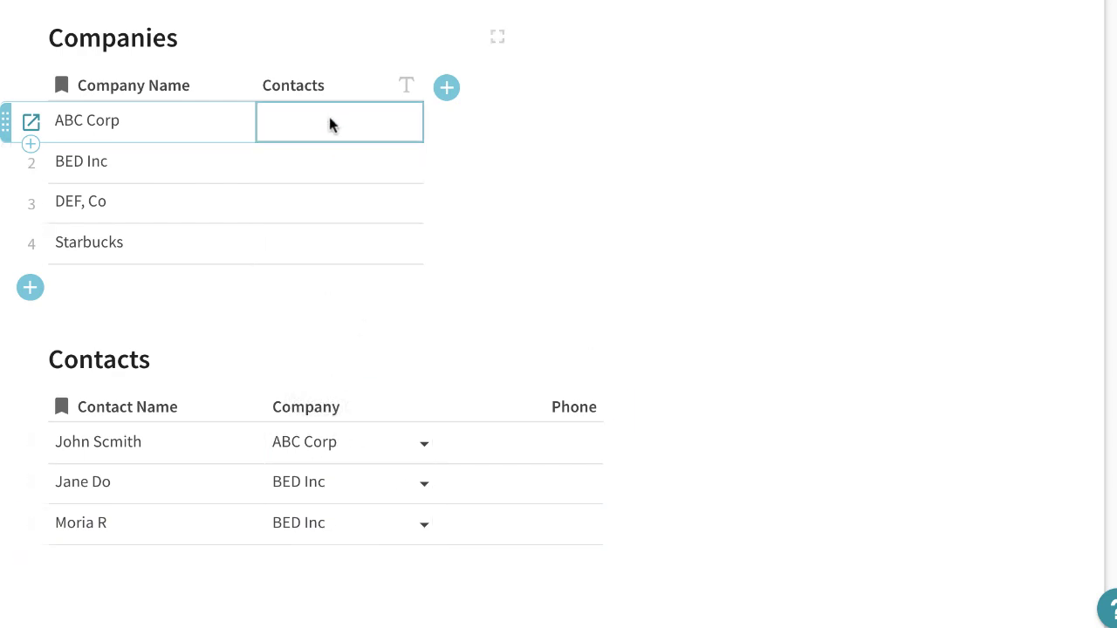
{"action": "key", "text": "="}
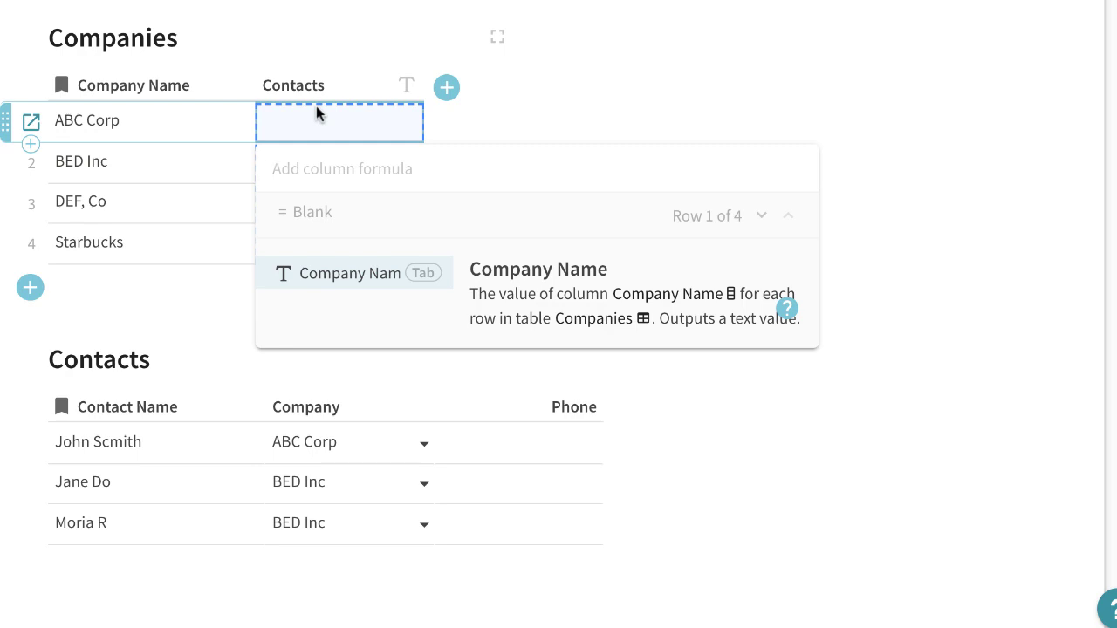
{"action": "type", "text": "loo"}
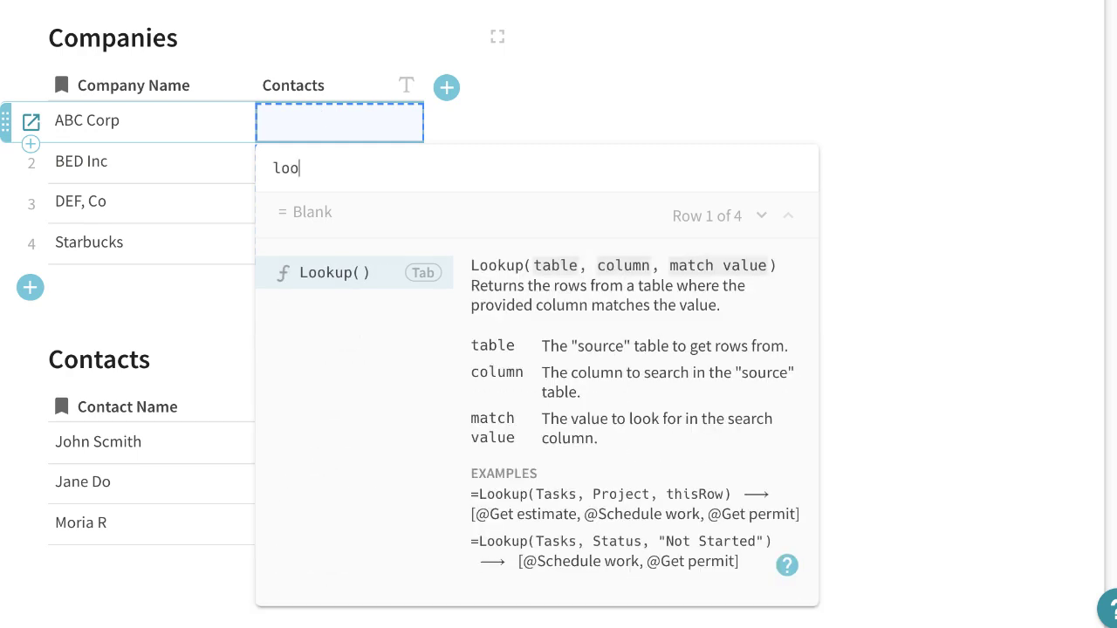
{"action": "key", "text": "Tab"}
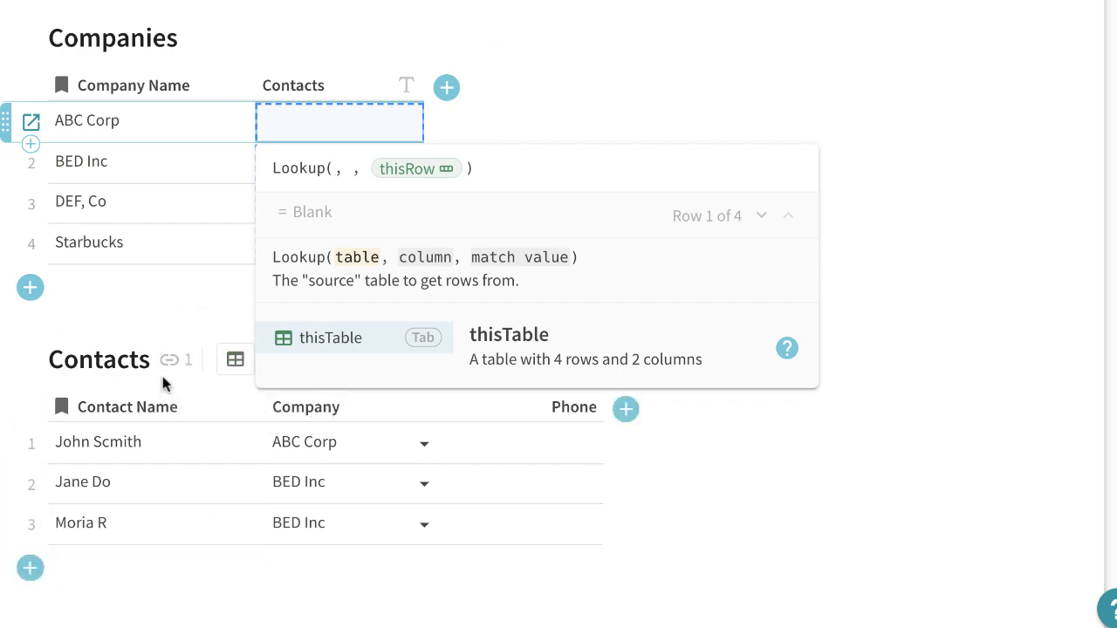
{"action": "type", "text": "contacts"}
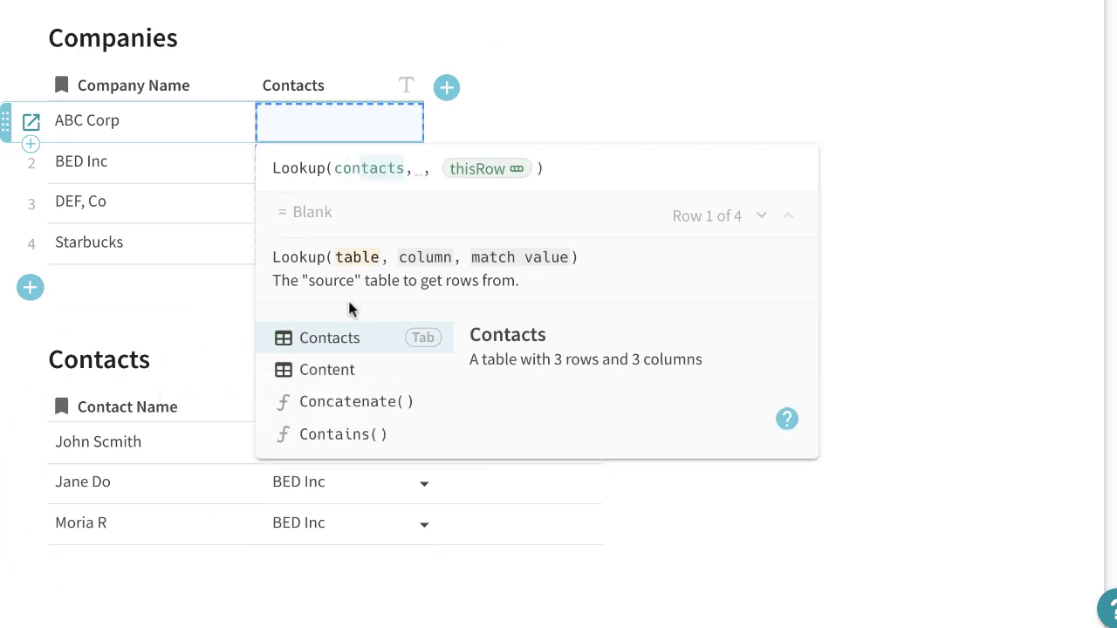
{"action": "left_click", "coordinate": [332, 340]}
Step: Complete the Lookup formula with Company as the search column and thisRow as the match value, and apply it
{"action": "left_click", "coordinate": [443, 168]}
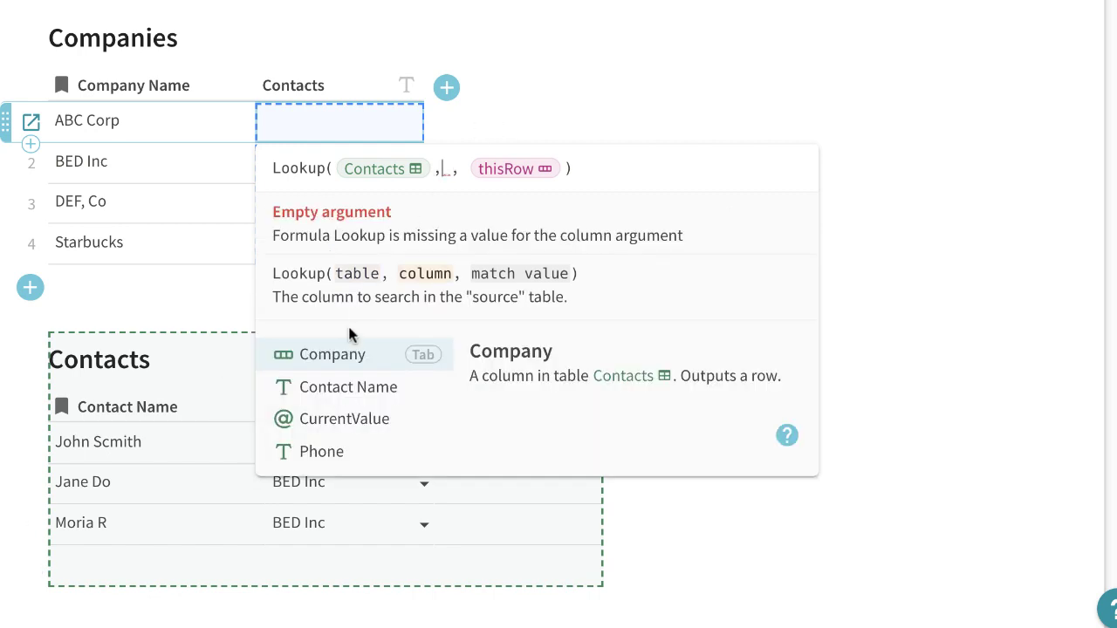
{"action": "left_click", "coordinate": [338, 355]}
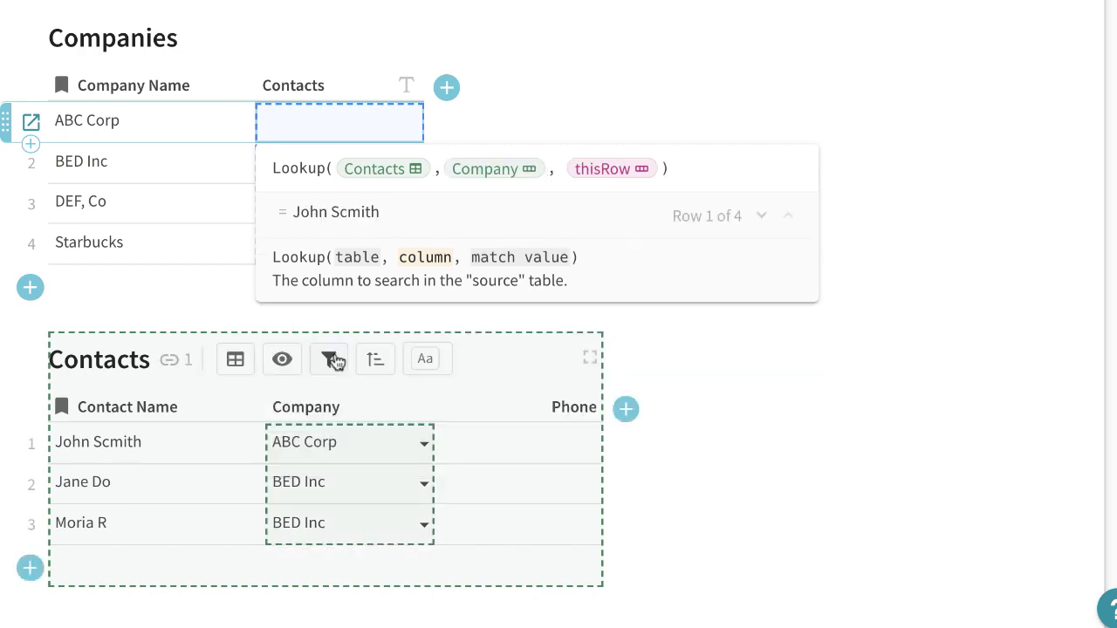
{"action": "left_click", "coordinate": [610, 171]}
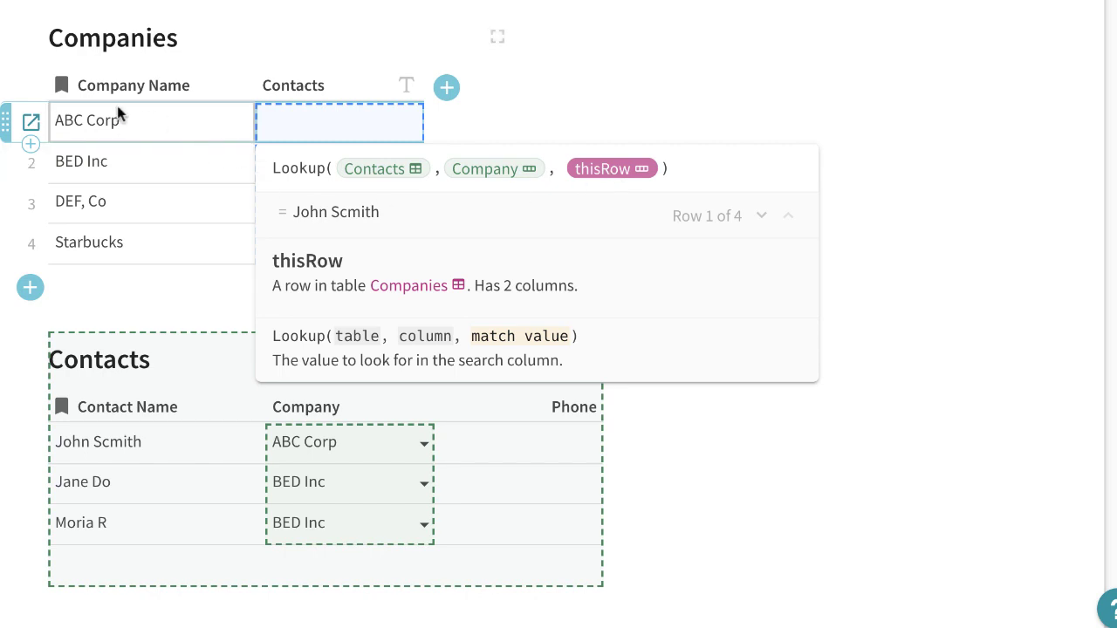
{"action": "left_click", "coordinate": [688, 175]}
{"action": "key", "text": "Return"}
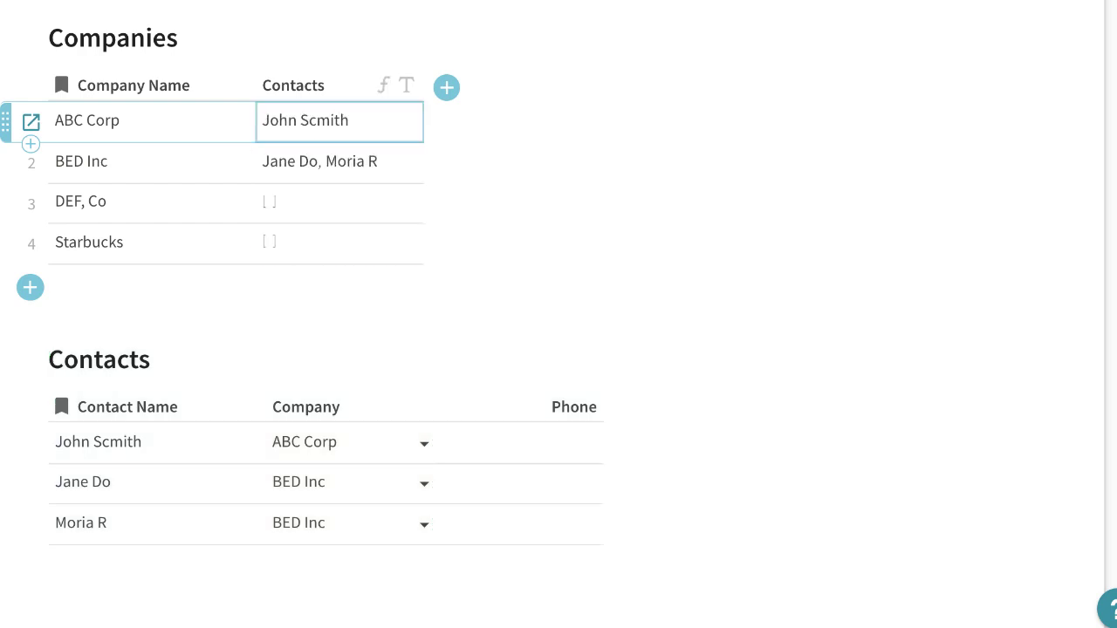
{"action": "double_click", "coordinate": [386, 126]}
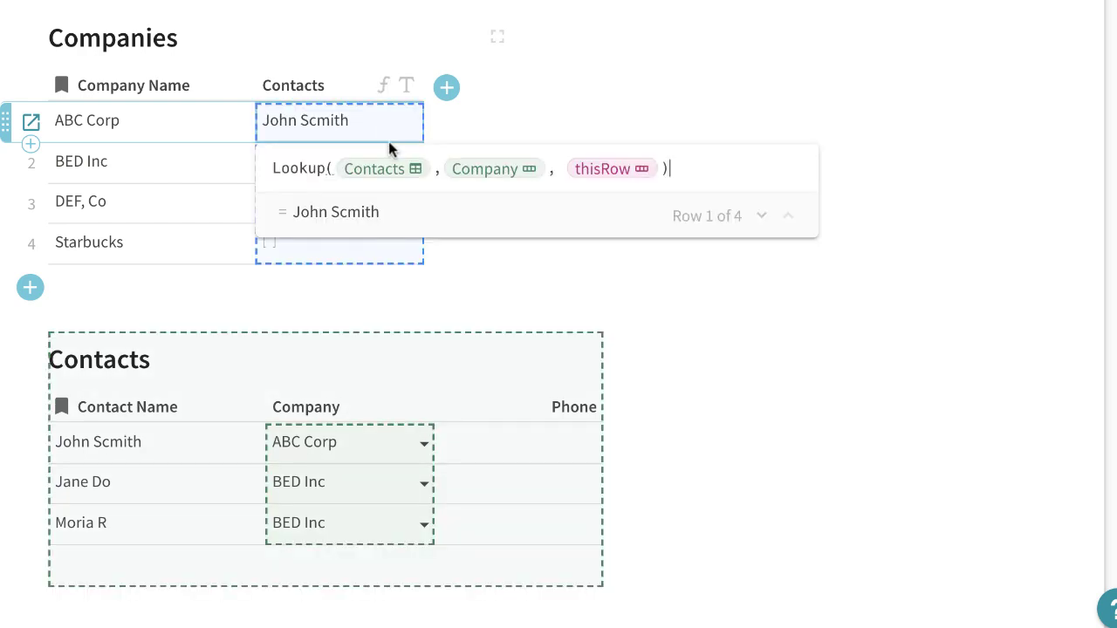
{"action": "key", "text": "Escape"}
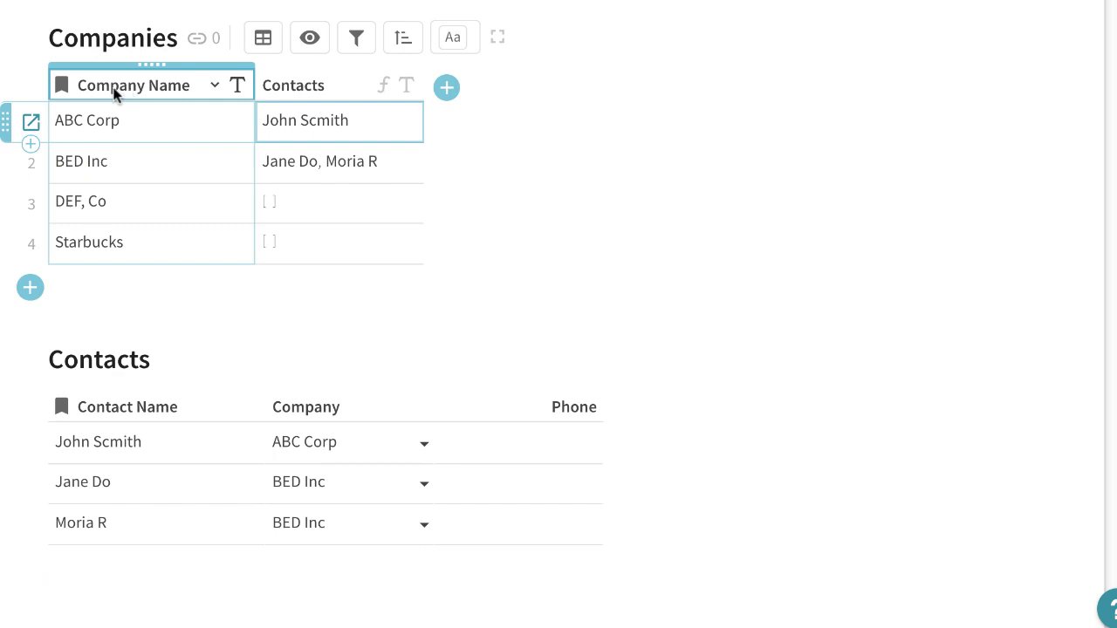
Step: Try the Contacts column as the display column of the Companies table and check the first contact's Company options
{"action": "mouse_move", "coordinate": [63, 87]}
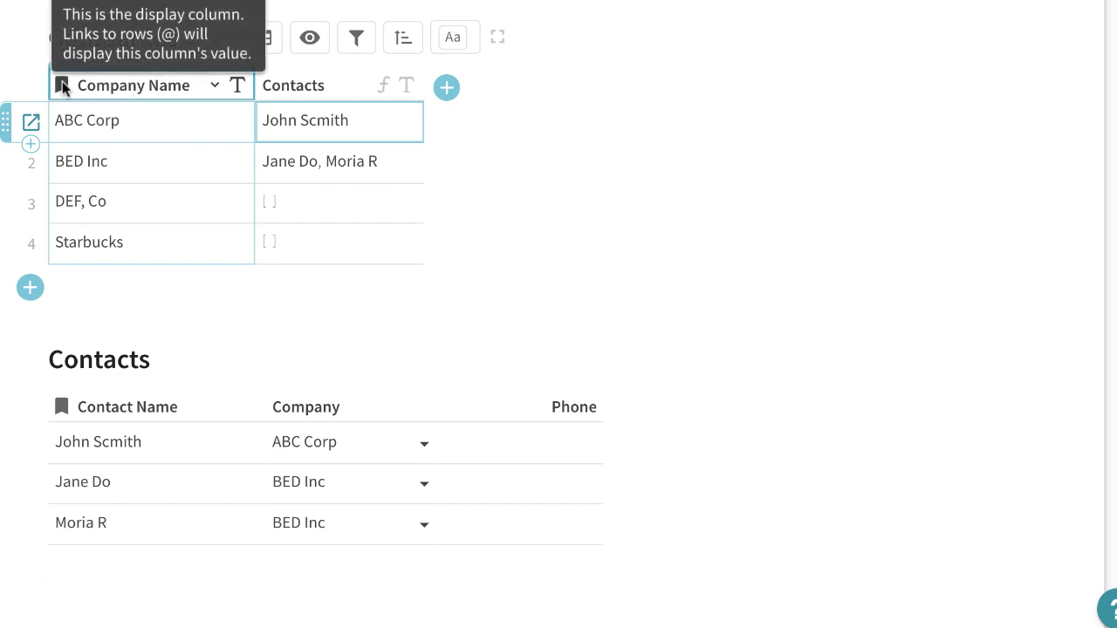
{"action": "left_click", "coordinate": [361, 88]}
{"action": "left_click", "coordinate": [457, 475]}
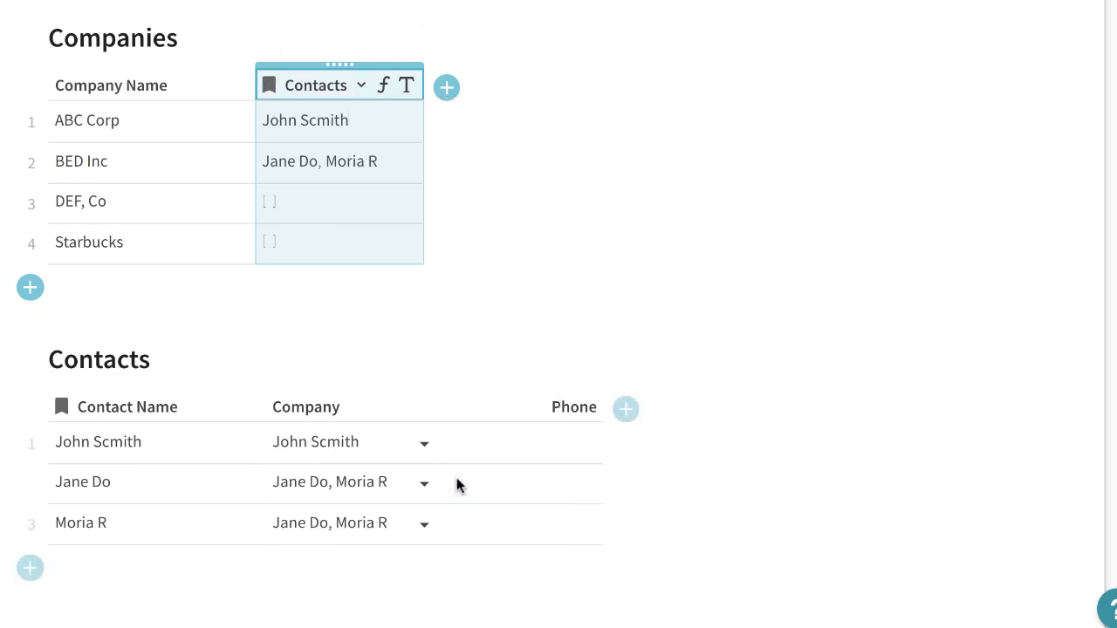
{"action": "left_click", "coordinate": [389, 448]}
{"action": "left_click", "coordinate": [389, 449]}
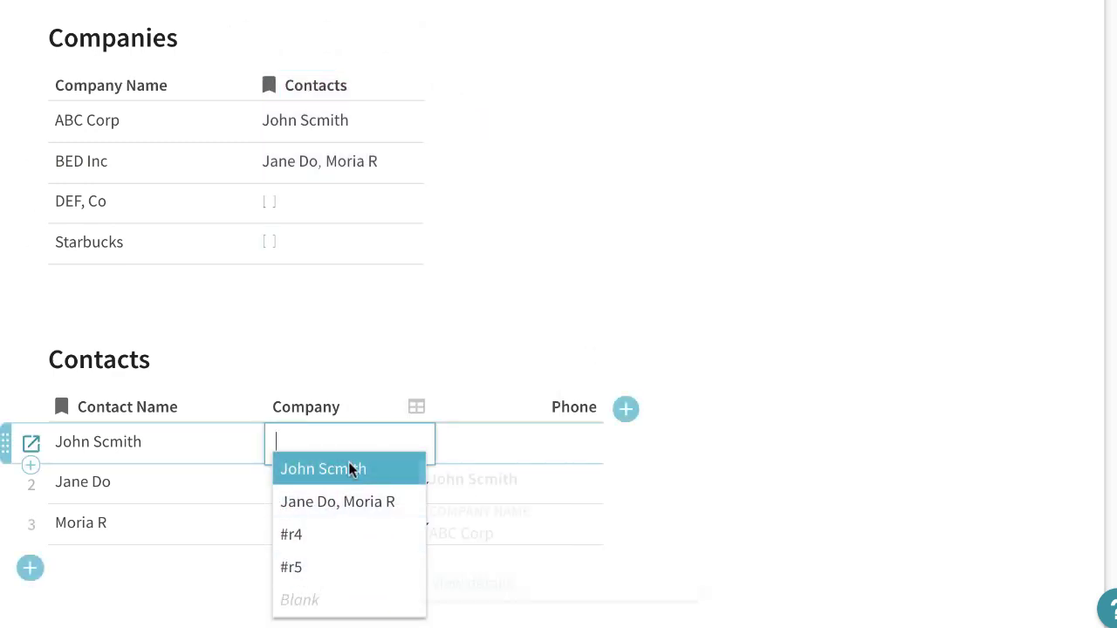
Step: Set Company Name as the display column of the Companies table again
{"action": "left_click", "coordinate": [215, 89]}
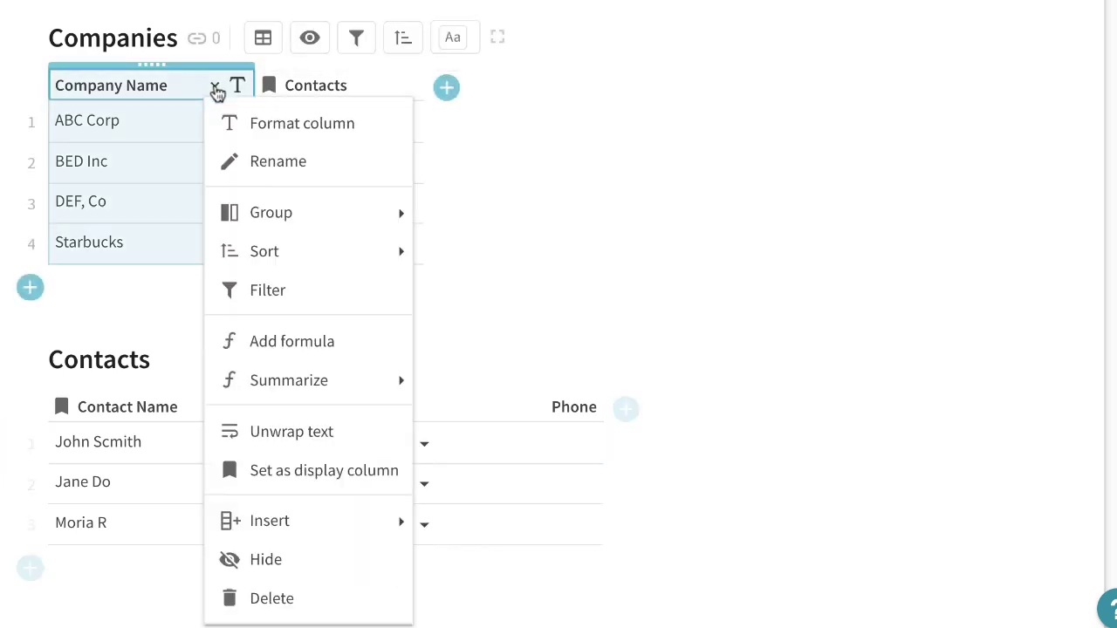
{"action": "left_click", "coordinate": [250, 485]}
Step: Enter a phone number for each of the three contacts in the Contacts table
{"action": "left_click", "coordinate": [494, 437]}
{"action": "type", "text": "234567890"}
{"action": "left_click", "coordinate": [466, 499]}
{"action": "type", "text": "234567"}
{"action": "left_click", "coordinate": [479, 533]}
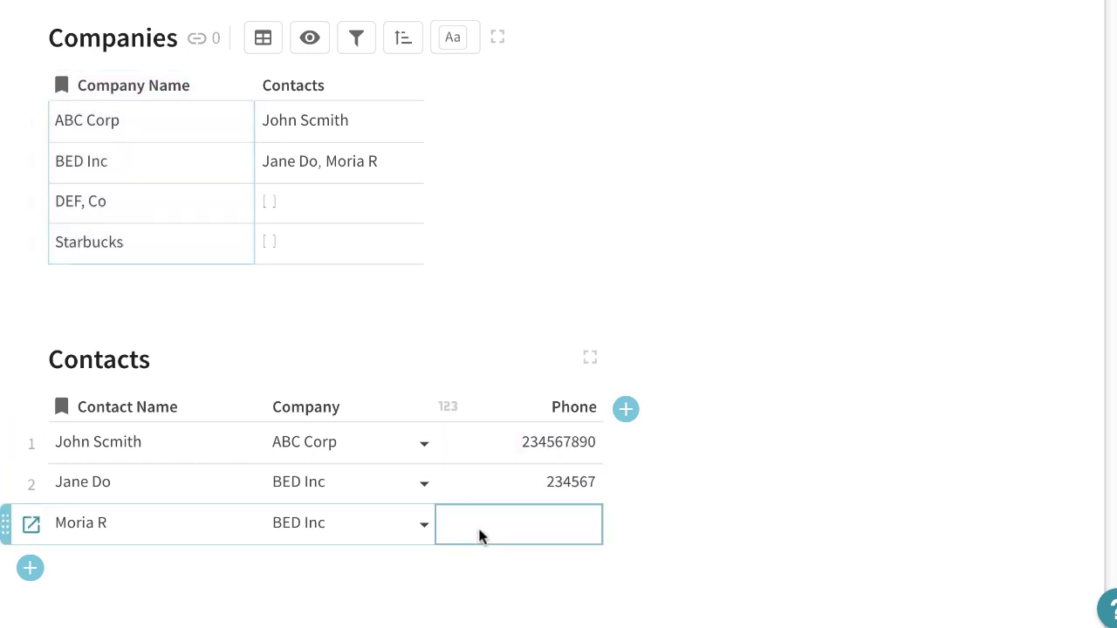
{"action": "type", "text": "12345"}
{"action": "left_click", "coordinate": [535, 484]}
Step: Open the BED Inc row of the Companies table in its expanded view
{"action": "left_click", "coordinate": [396, 160]}
{"action": "left_click", "coordinate": [290, 188]}
{"action": "left_click", "coordinate": [65, 159]}
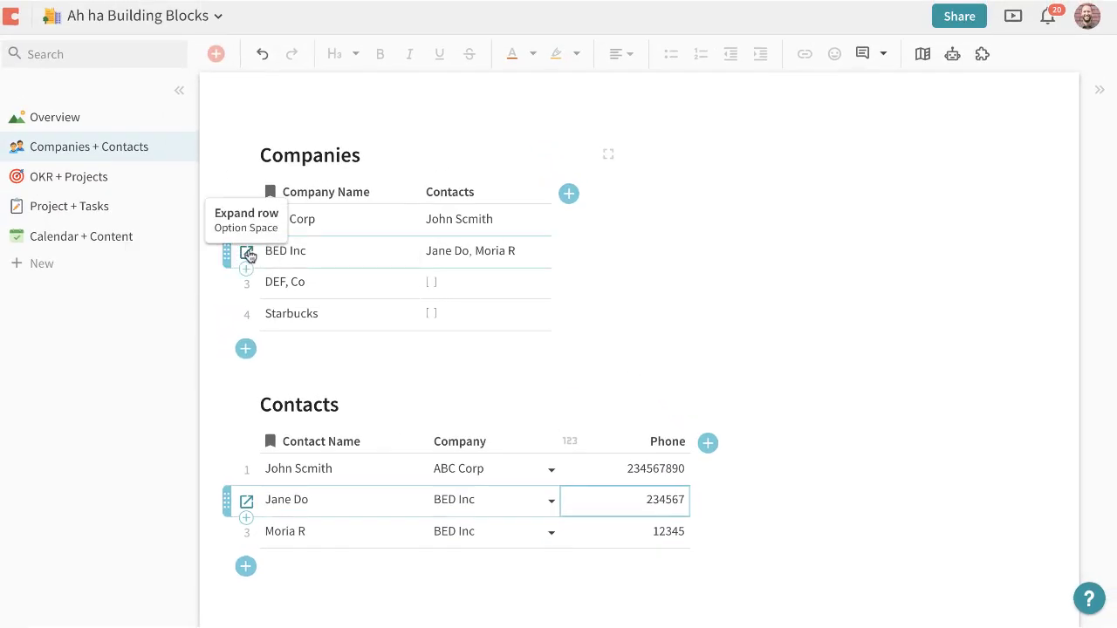
{"action": "left_click", "coordinate": [247, 251]}
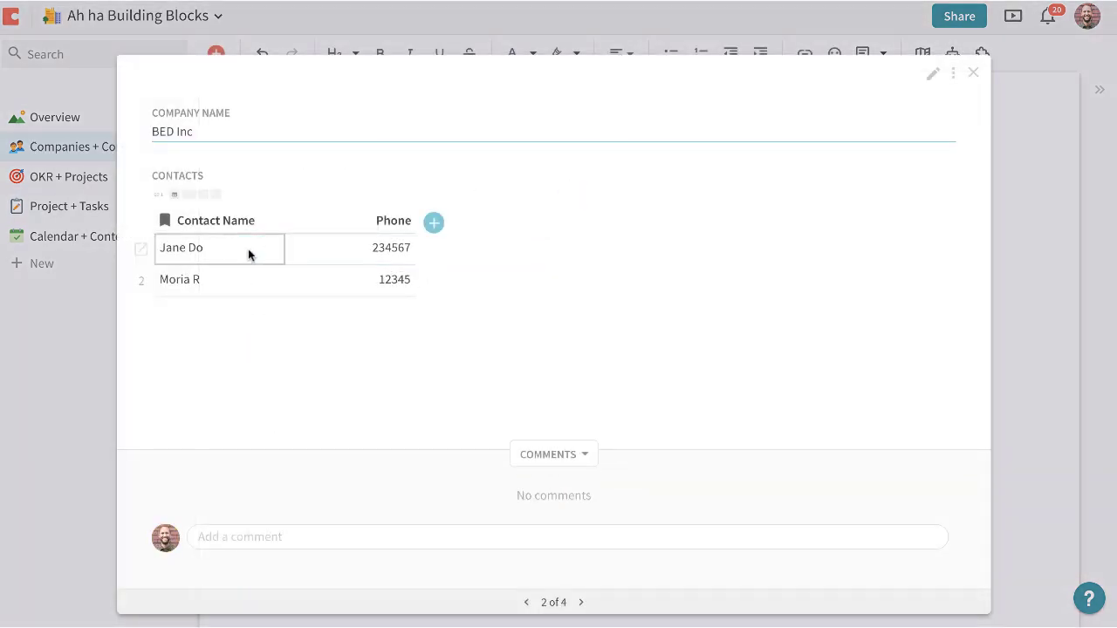
Step: Examine the contact names and phone numbers in the BED Inc row's expanded view and open its layout for editing
{"action": "left_click", "coordinate": [375, 220]}
{"action": "left_click", "coordinate": [258, 188]}
{"action": "left_click", "coordinate": [267, 252]}
{"action": "left_click", "coordinate": [367, 251]}
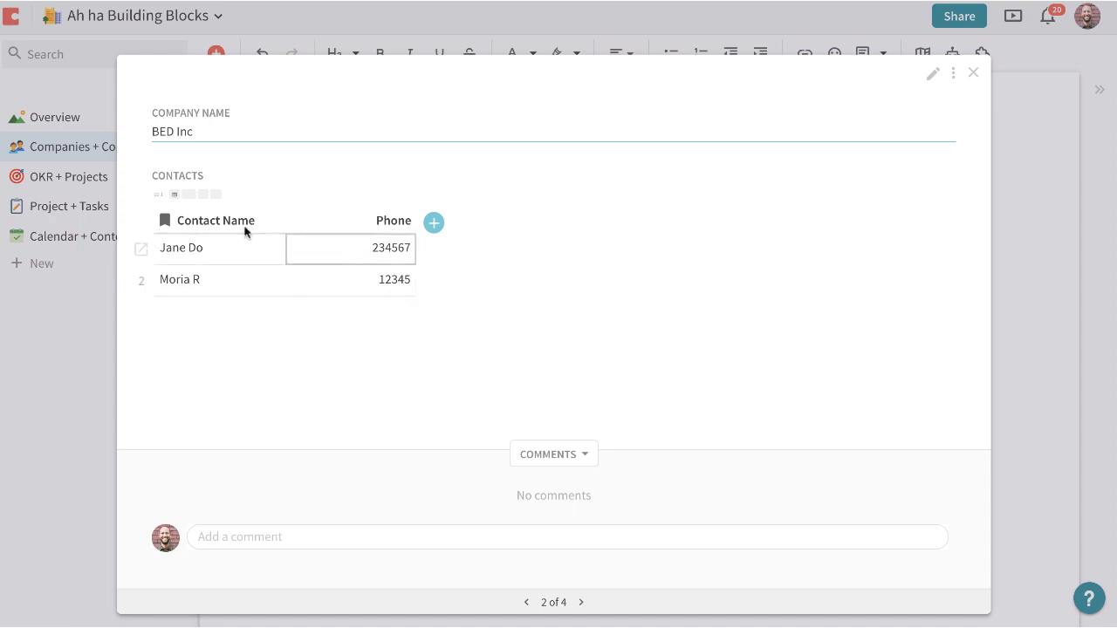
{"action": "left_click", "coordinate": [932, 74]}
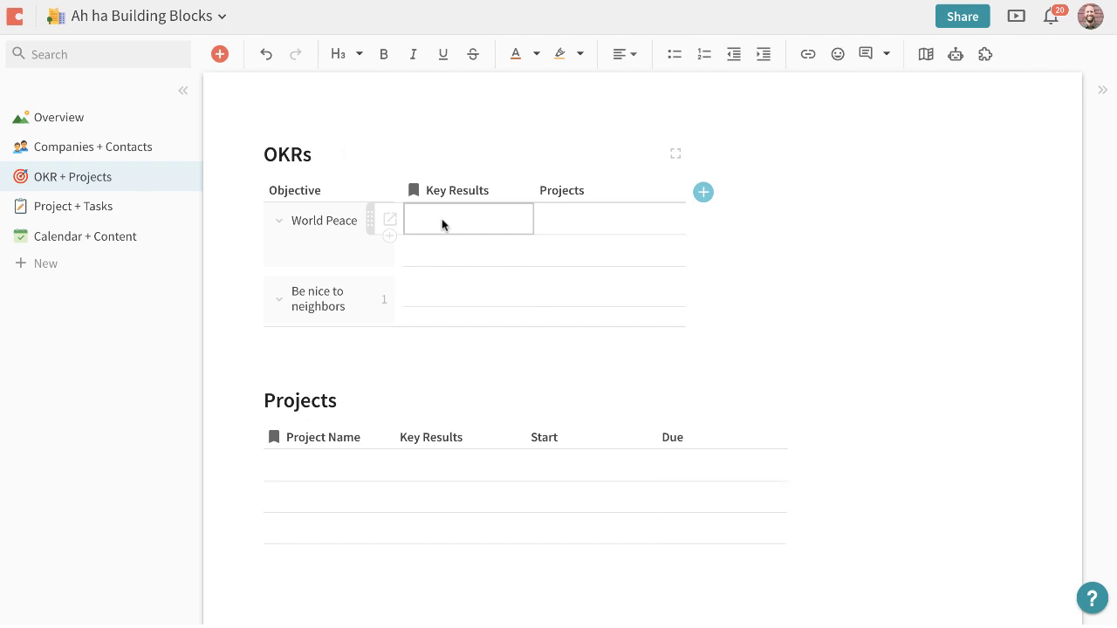
Step: Review the columns and rows of the OKRs and Projects tables on the OKR + Projects page
{"action": "scroll", "coordinate": [442, 224], "scroll_direction": "down", "scroll_amount": 1}
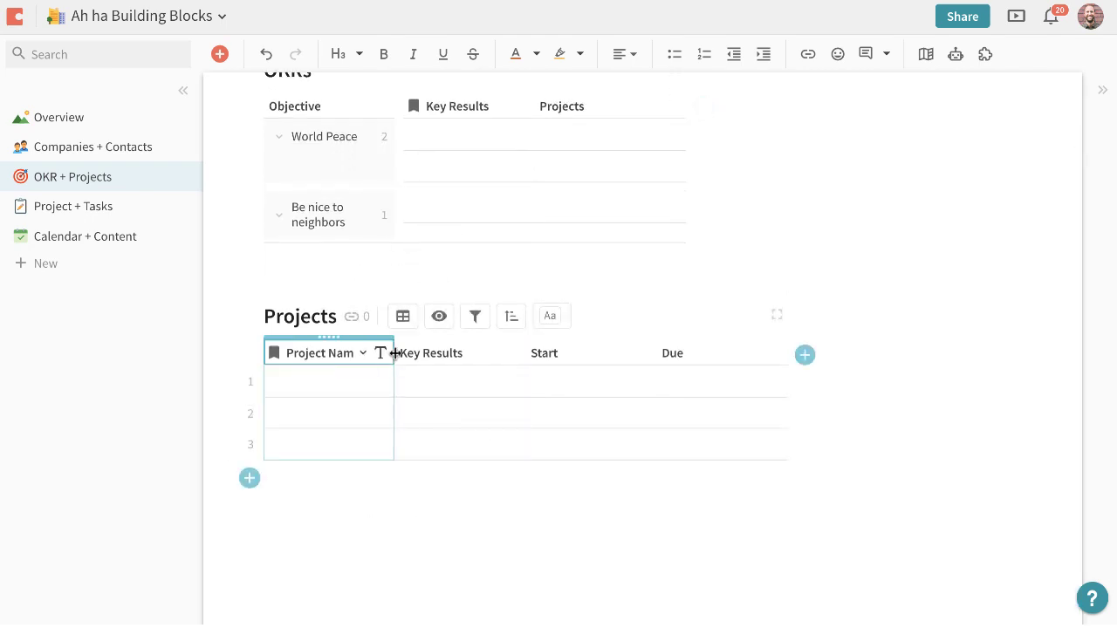
{"action": "left_click", "coordinate": [323, 372]}
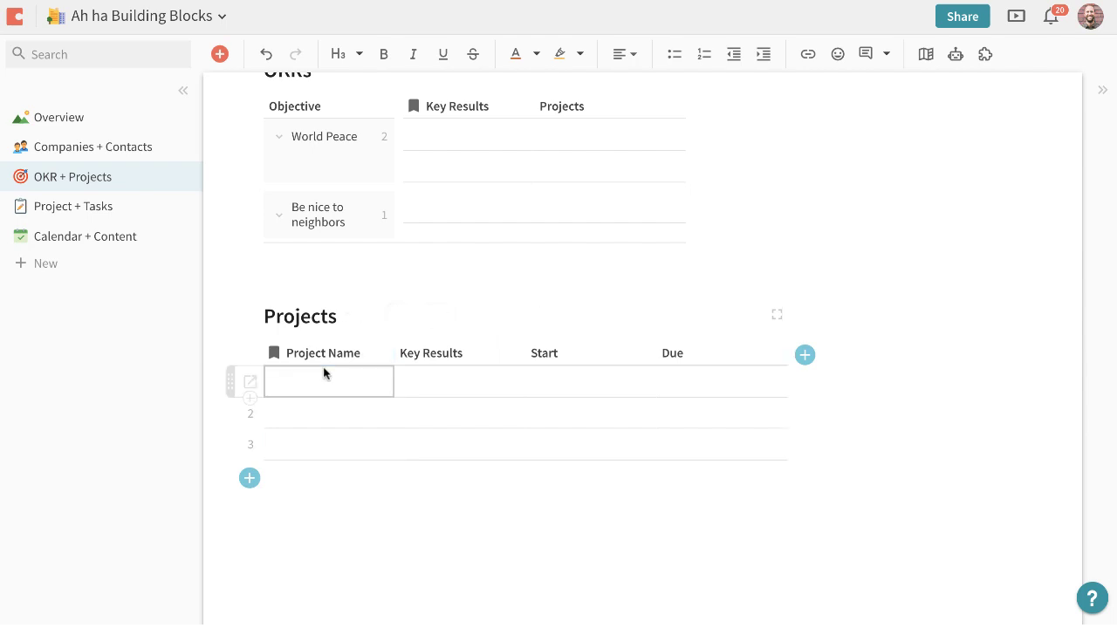
{"action": "scroll", "coordinate": [324, 374], "scroll_direction": "up", "scroll_amount": 1}
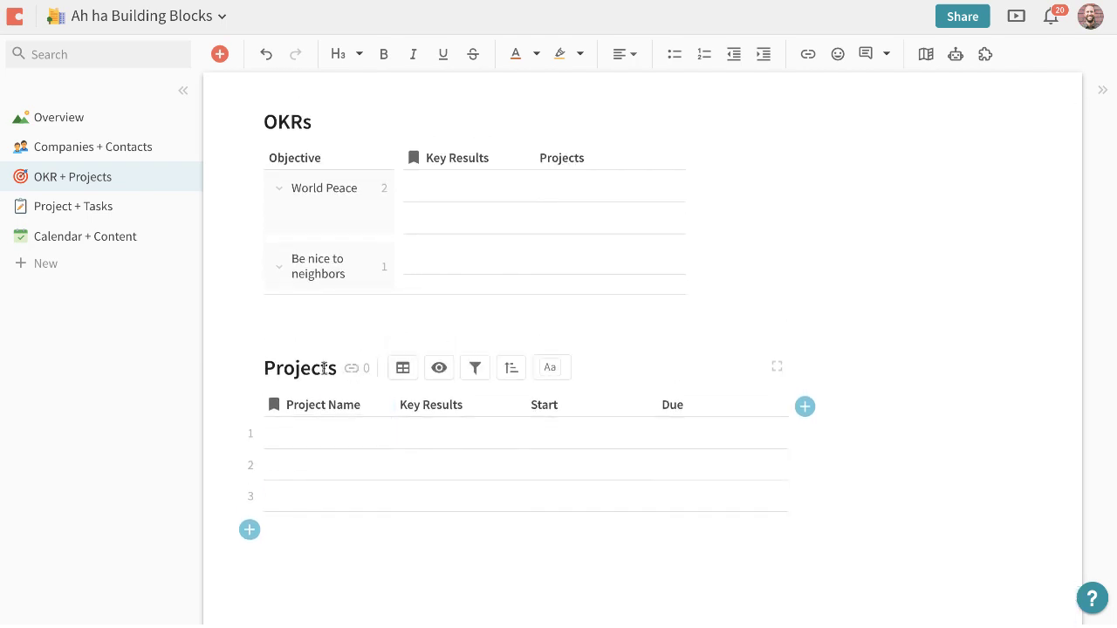
{"action": "left_click", "coordinate": [441, 214]}
{"action": "left_click", "coordinate": [421, 189]}
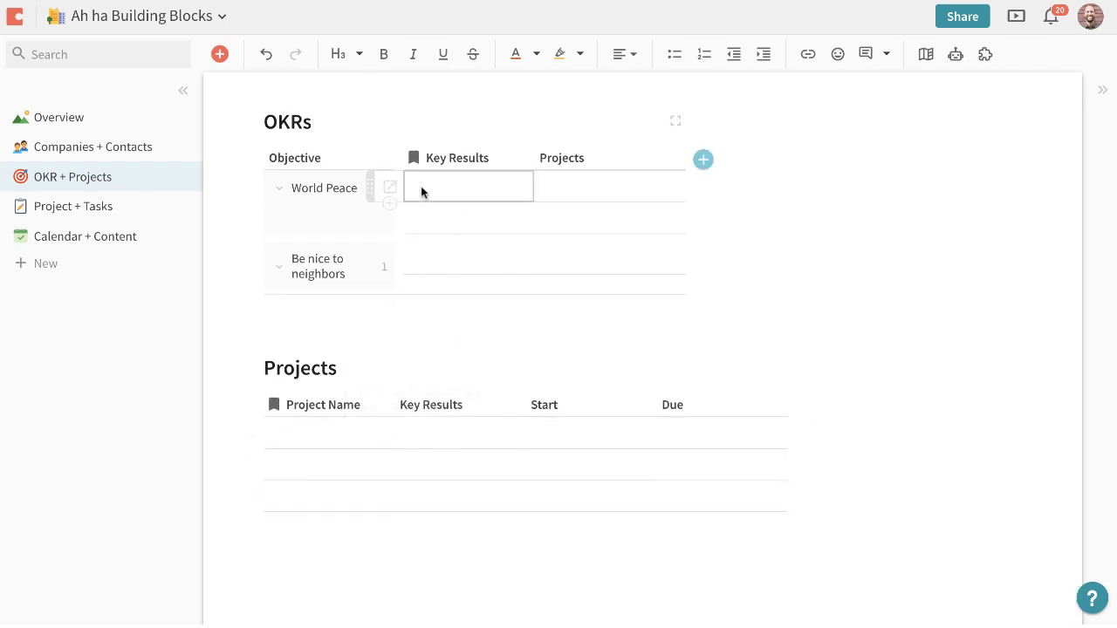
{"action": "left_click", "coordinate": [292, 444]}
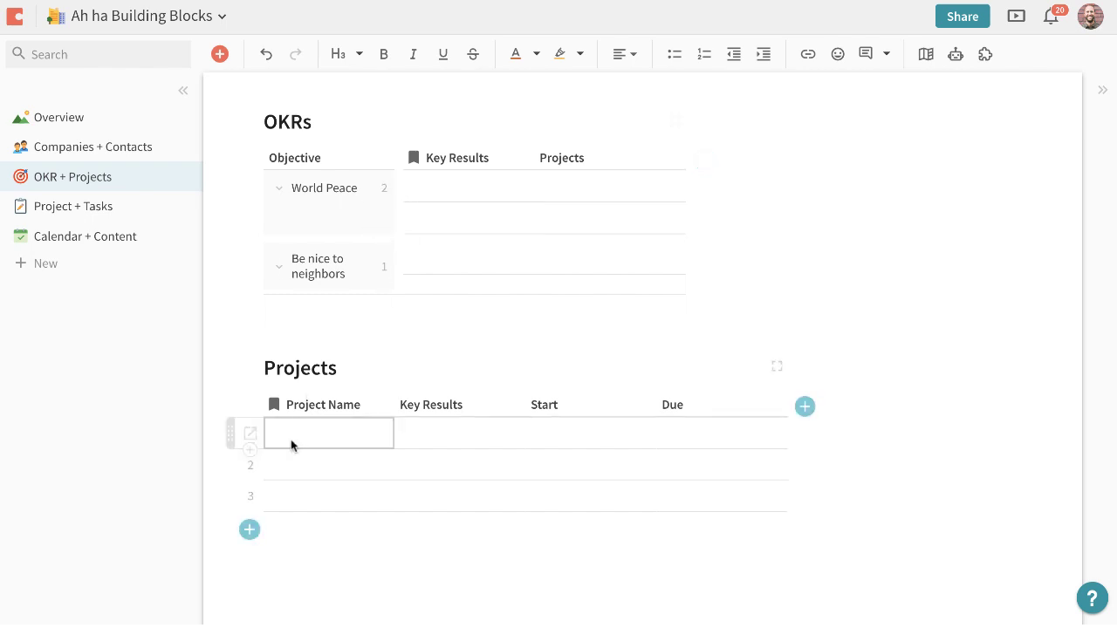
{"action": "left_click", "coordinate": [326, 206]}
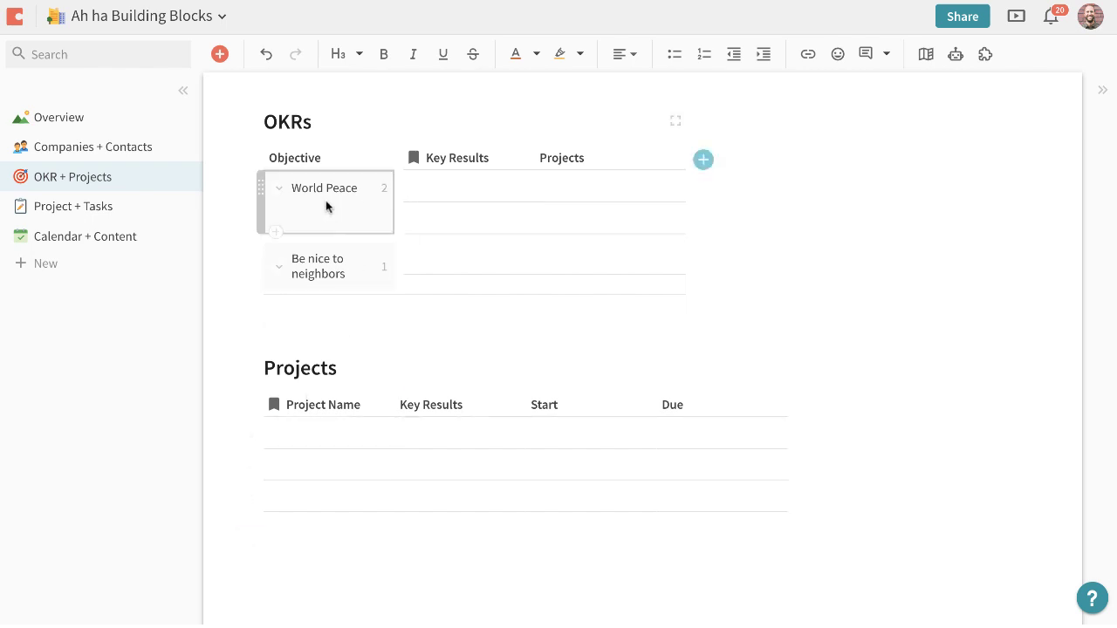
Step: Enter "15% less war" and "40% reduction in carbon" as the two key results of the World Peace objective
{"action": "left_click", "coordinate": [431, 202]}
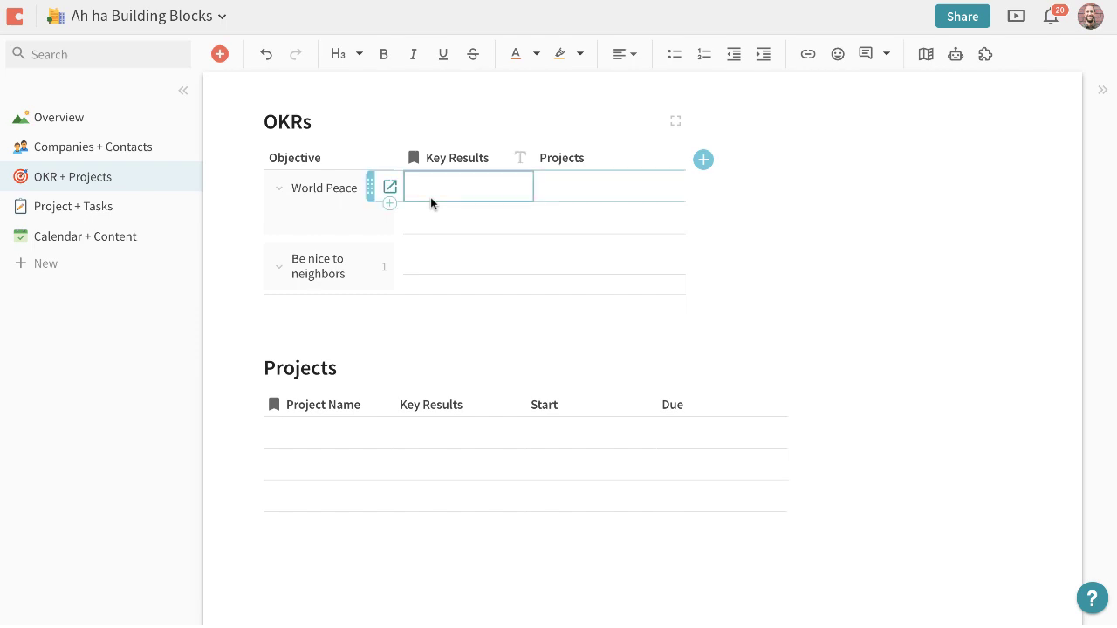
{"action": "type", "text": "15% less war"}
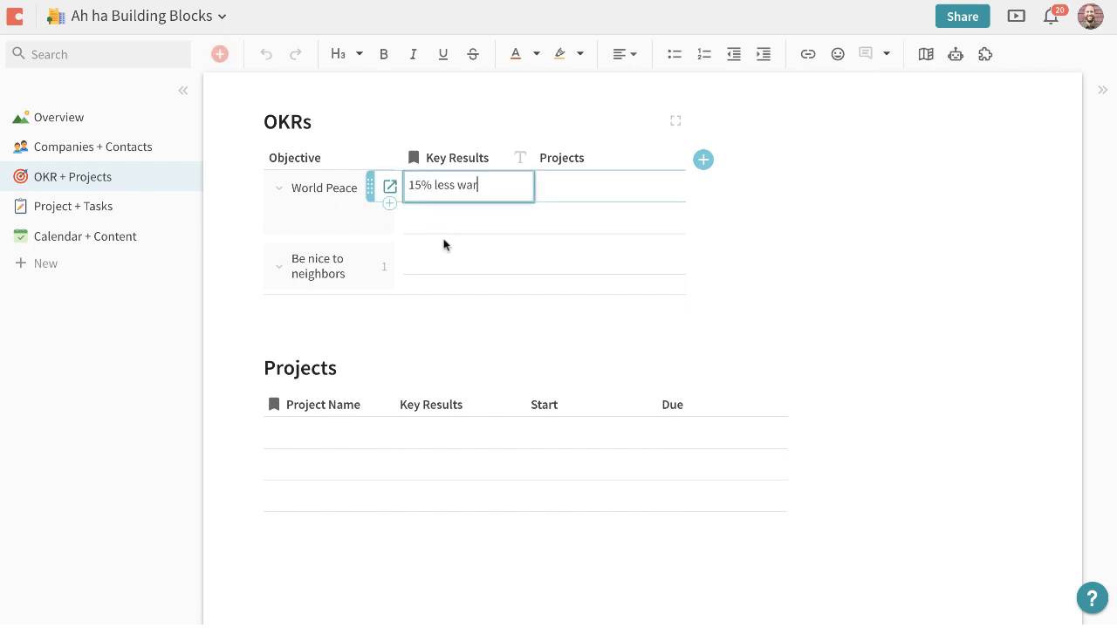
{"action": "left_click", "coordinate": [476, 225]}
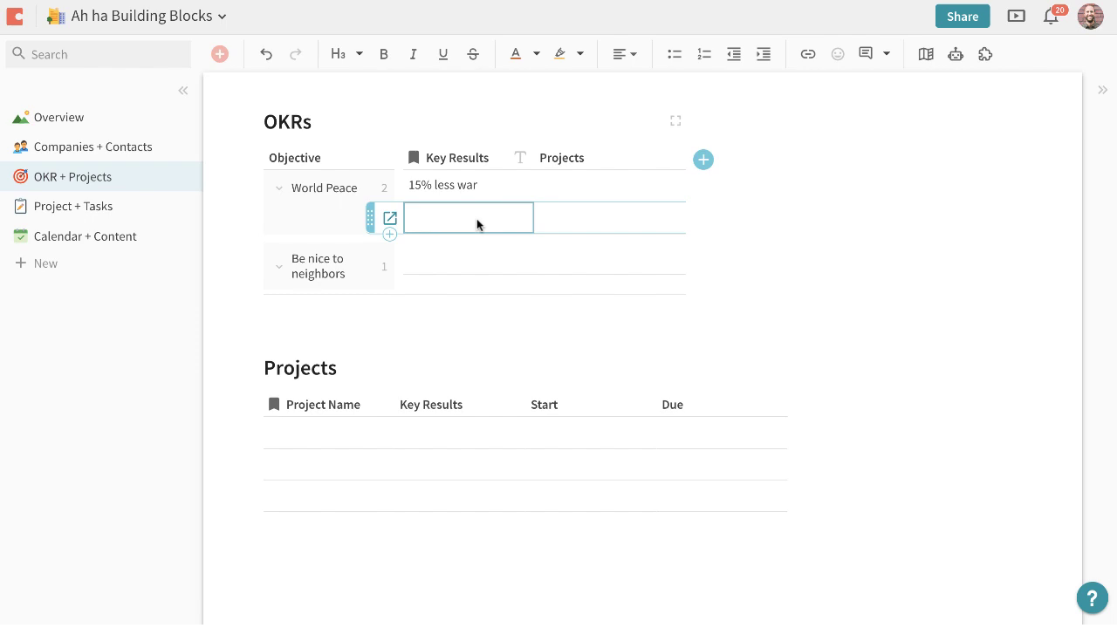
{"action": "type", "text": "405"}
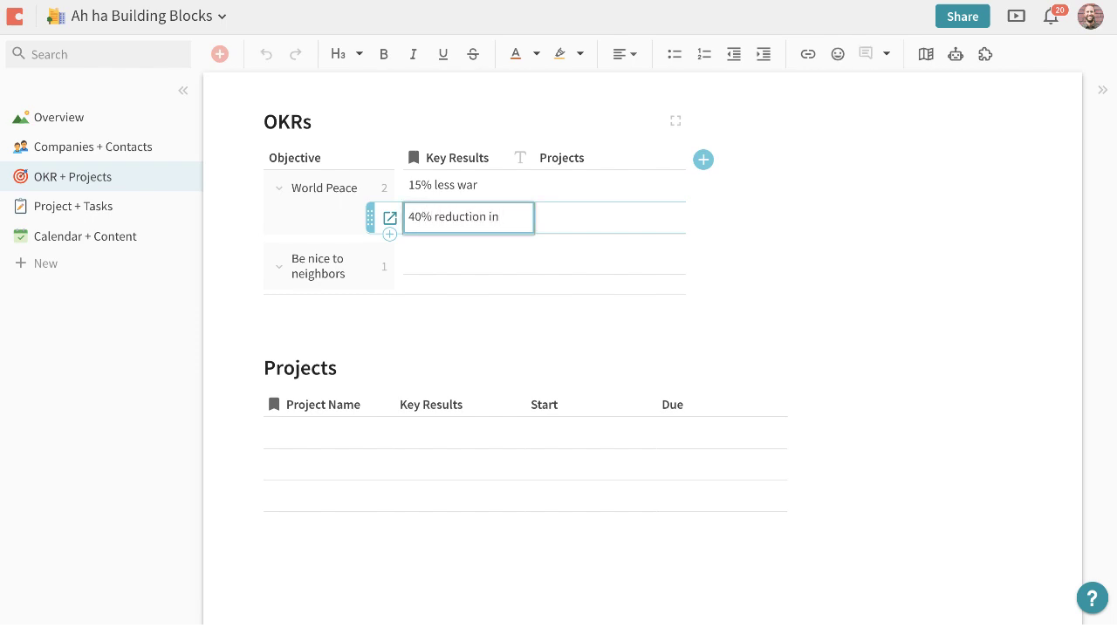
{"action": "type", "text": " reduction in carbon"}
{"action": "key", "text": "Return"}
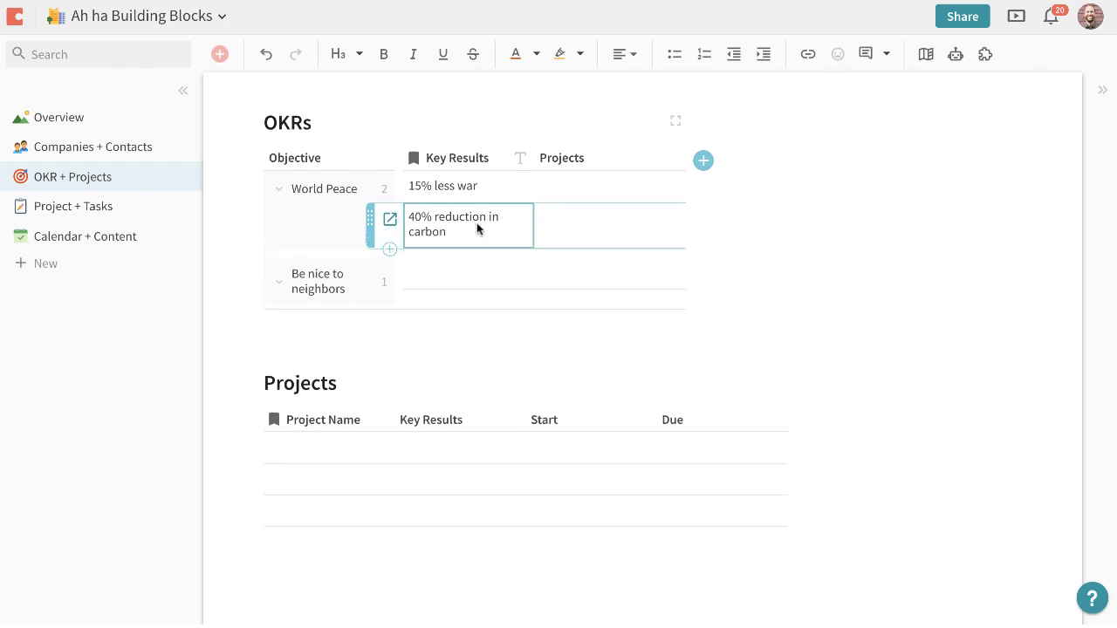
Step: Format the Key Results column of the Projects table as a lookup from the OKRs table
{"action": "left_click", "coordinate": [452, 419]}
{"action": "left_click", "coordinate": [513, 421]}
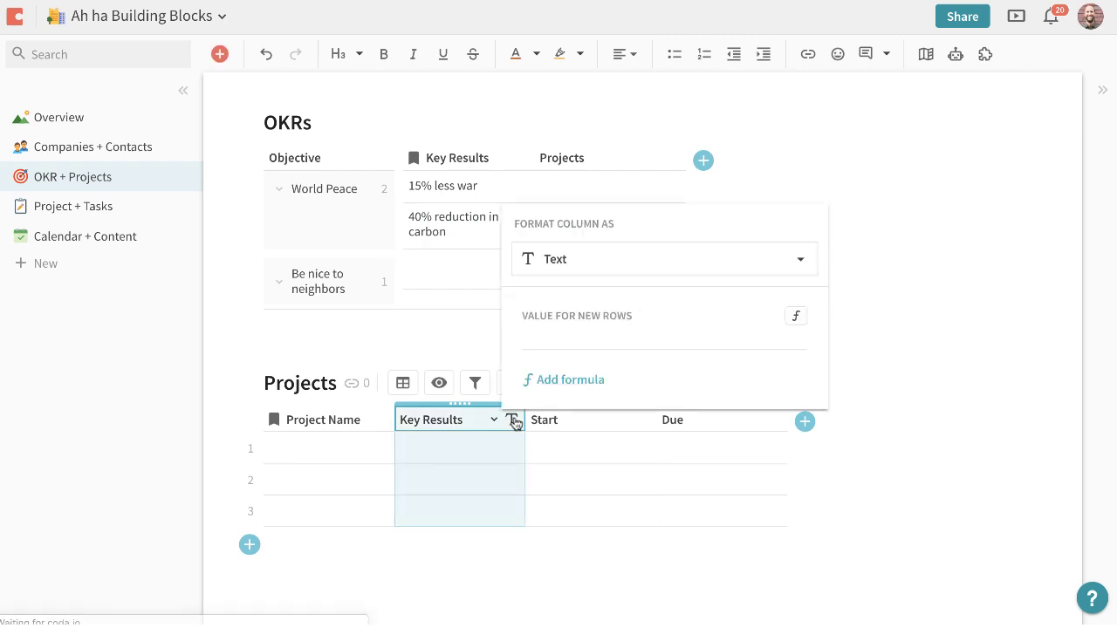
{"action": "left_click", "coordinate": [573, 271]}
{"action": "scroll", "coordinate": [576, 372], "scroll_direction": "down", "scroll_amount": 5}
{"action": "left_click", "coordinate": [579, 504]}
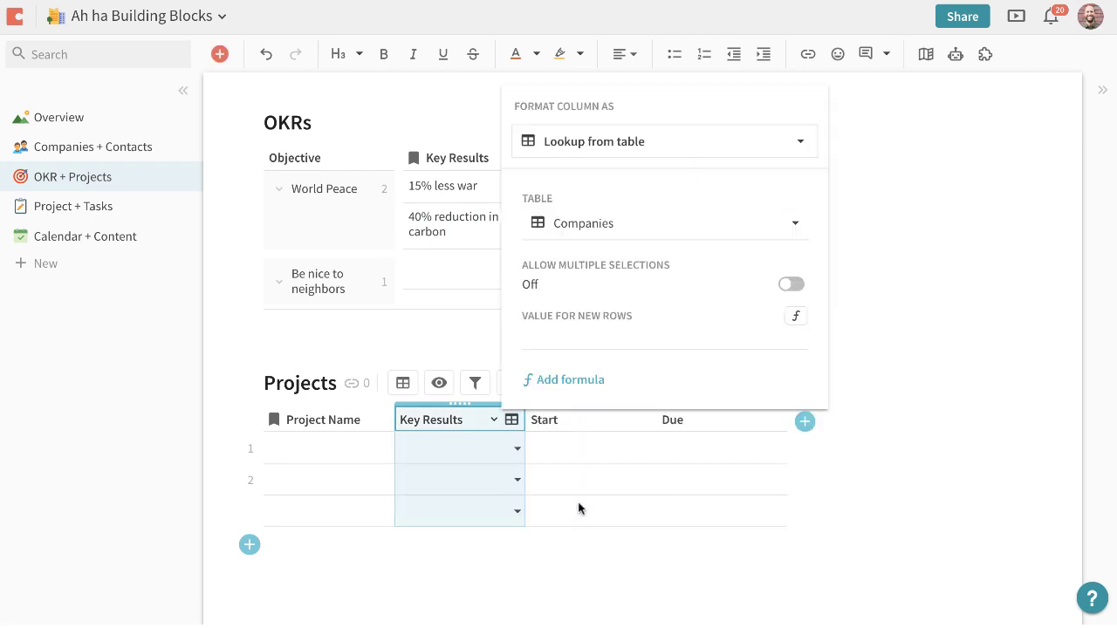
{"action": "left_click", "coordinate": [566, 224]}
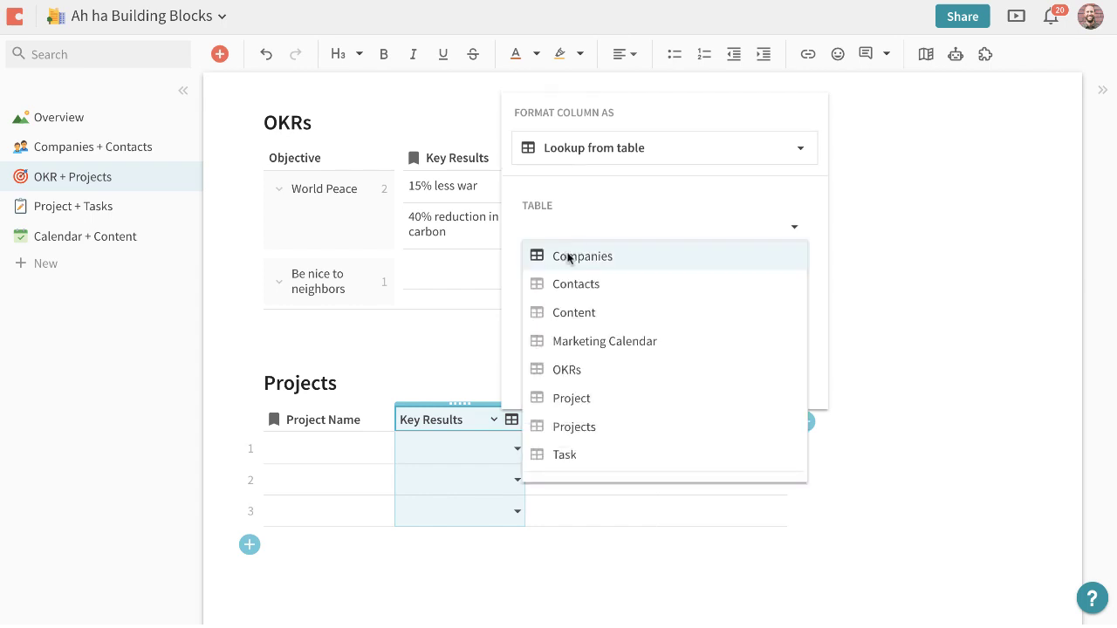
{"action": "left_click", "coordinate": [568, 376]}
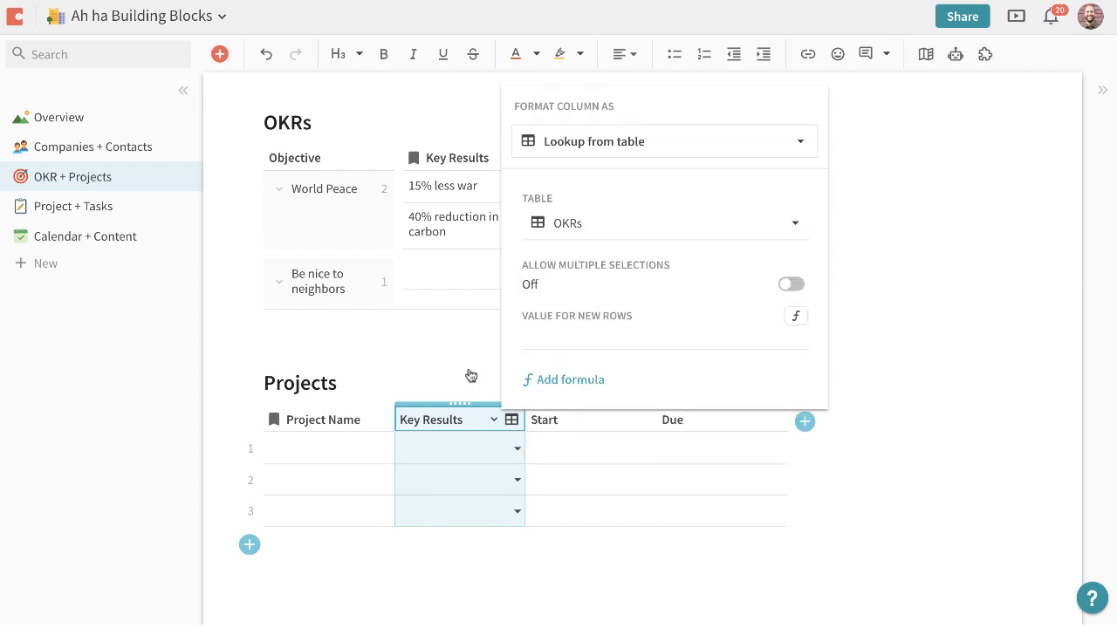
{"action": "key", "text": "Escape"}
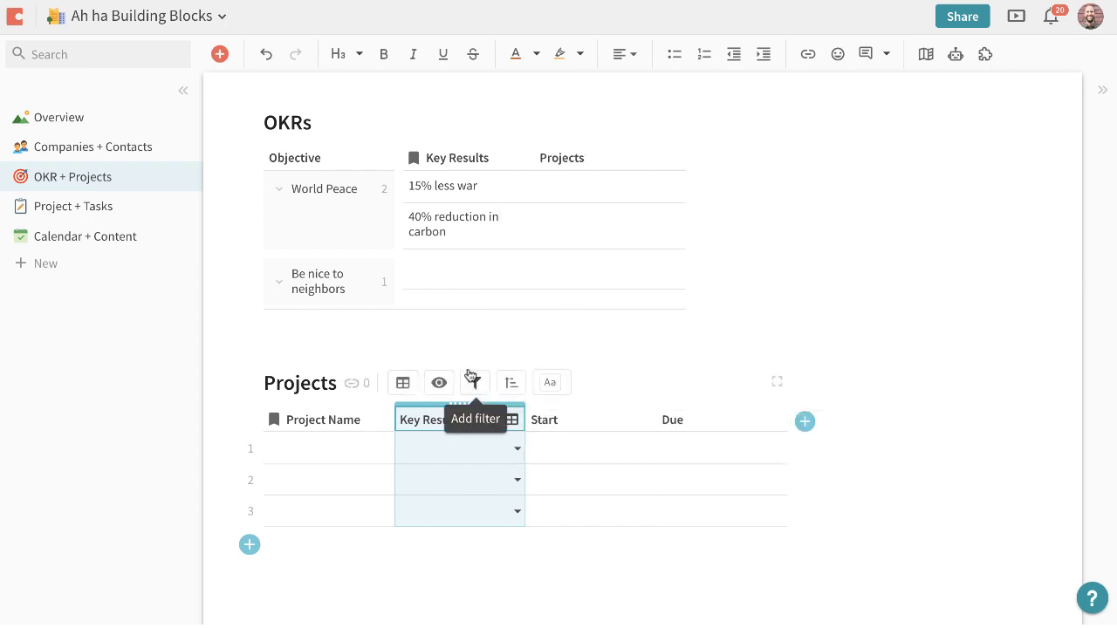
Step: Assign "15% less war" to the first Projects row and "40% reduction in carbon" to the second and third rows
{"action": "left_click", "coordinate": [435, 455]}
{"action": "left_click", "coordinate": [435, 456]}
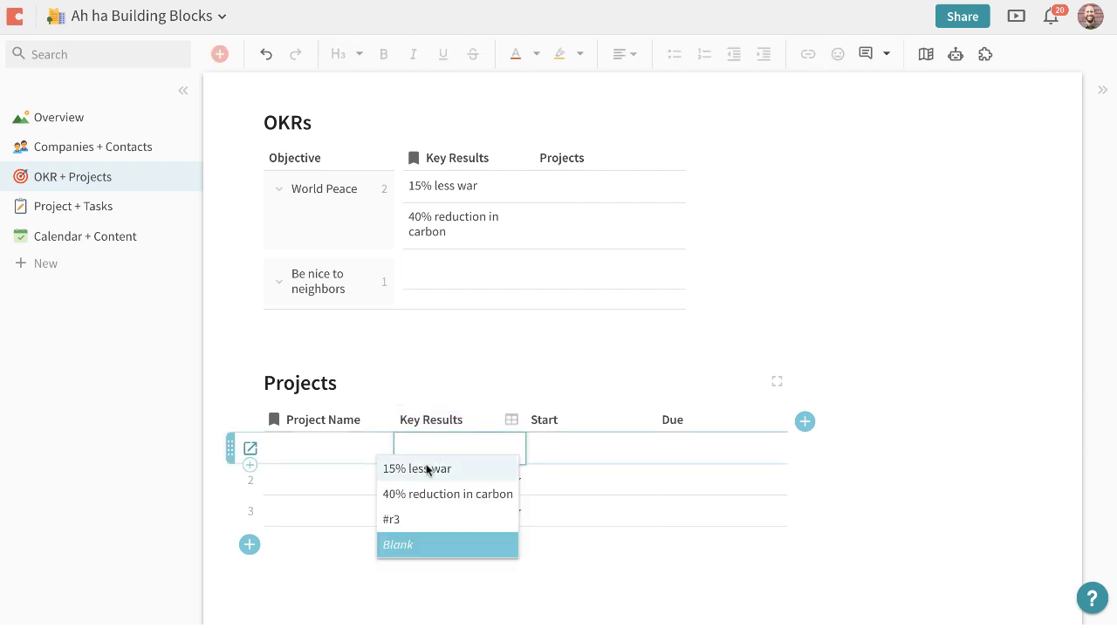
{"action": "left_click", "coordinate": [429, 467]}
{"action": "left_click", "coordinate": [470, 487]}
{"action": "left_click", "coordinate": [467, 486]}
{"action": "left_click", "coordinate": [440, 524]}
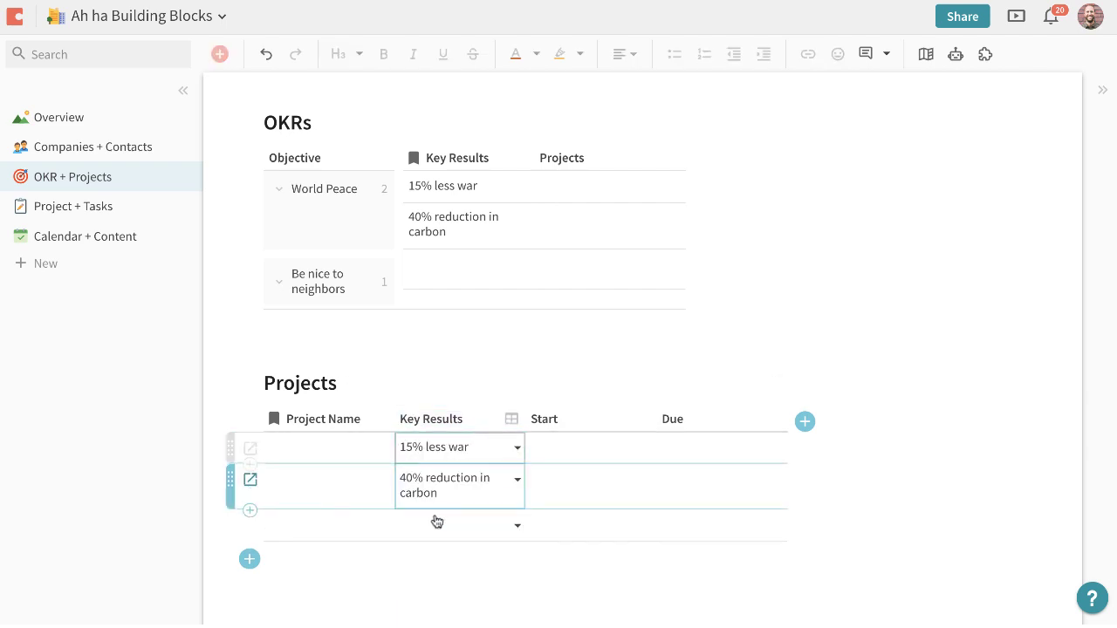
{"action": "left_click", "coordinate": [475, 531]}
{"action": "left_click", "coordinate": [474, 530]}
{"action": "left_click", "coordinate": [436, 452]}
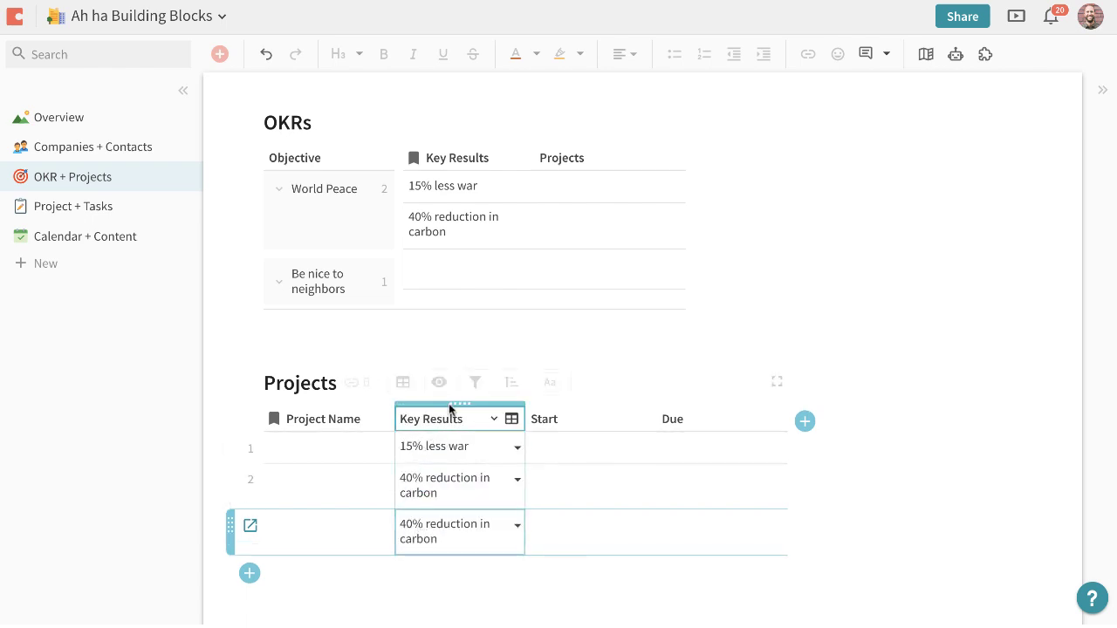
{"action": "left_click", "coordinate": [406, 163]}
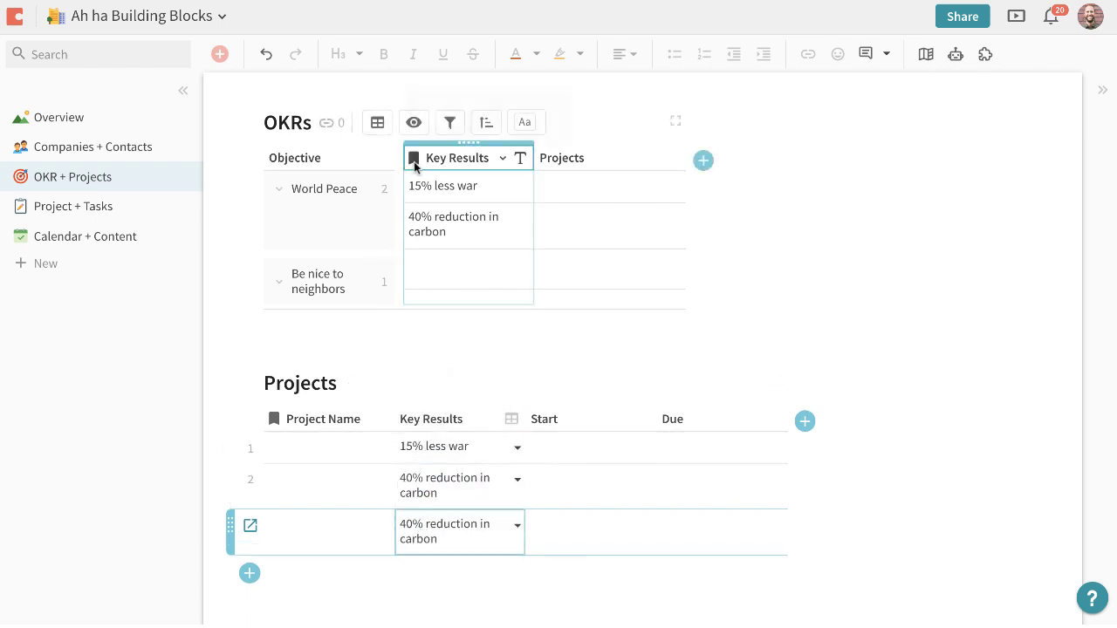
Step: Name the three projects "No guns. No war", "Electric cars for all" and "Ban smoking" in the Projects table
{"action": "left_click", "coordinate": [359, 439]}
{"action": "scroll", "coordinate": [358, 439], "scroll_direction": "down", "scroll_amount": 1}
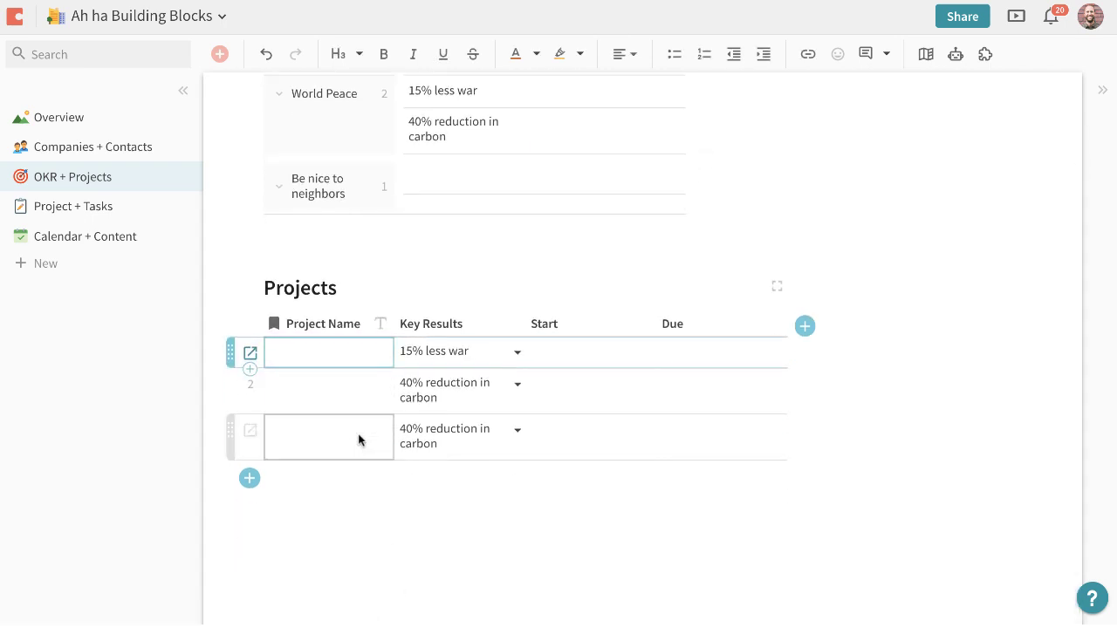
{"action": "type", "text": "No guns. No war"}
{"action": "key", "text": "Return"}
{"action": "type", "text": "Elec"}
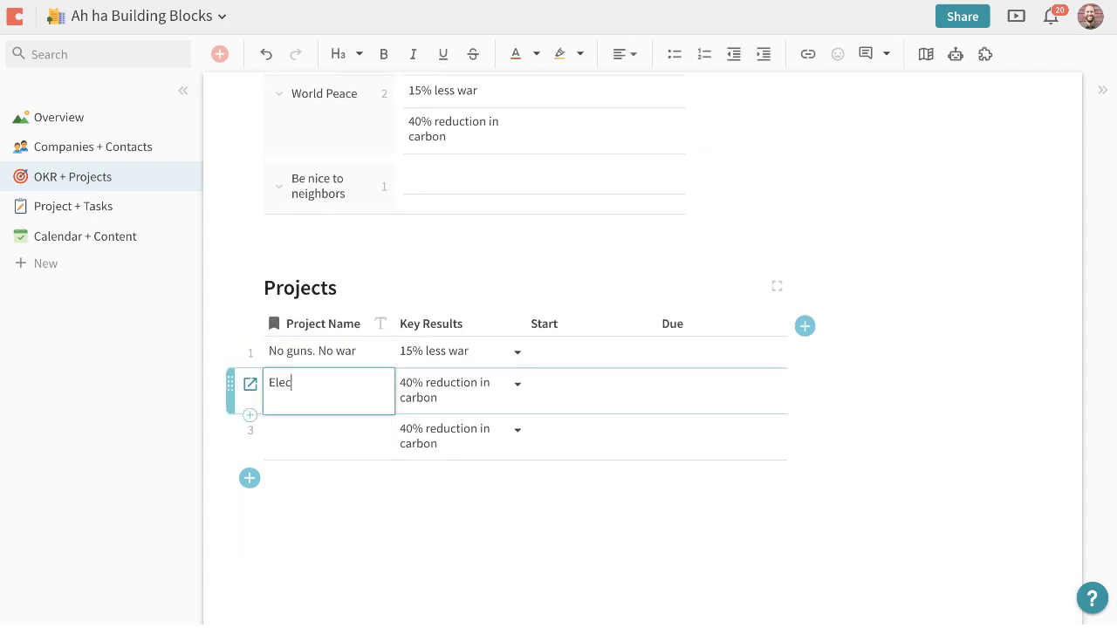
{"action": "type", "text": "tric cars for elll"}
{"action": "key", "text": "Return"}
{"action": "type", "text": "Ban smoking"}
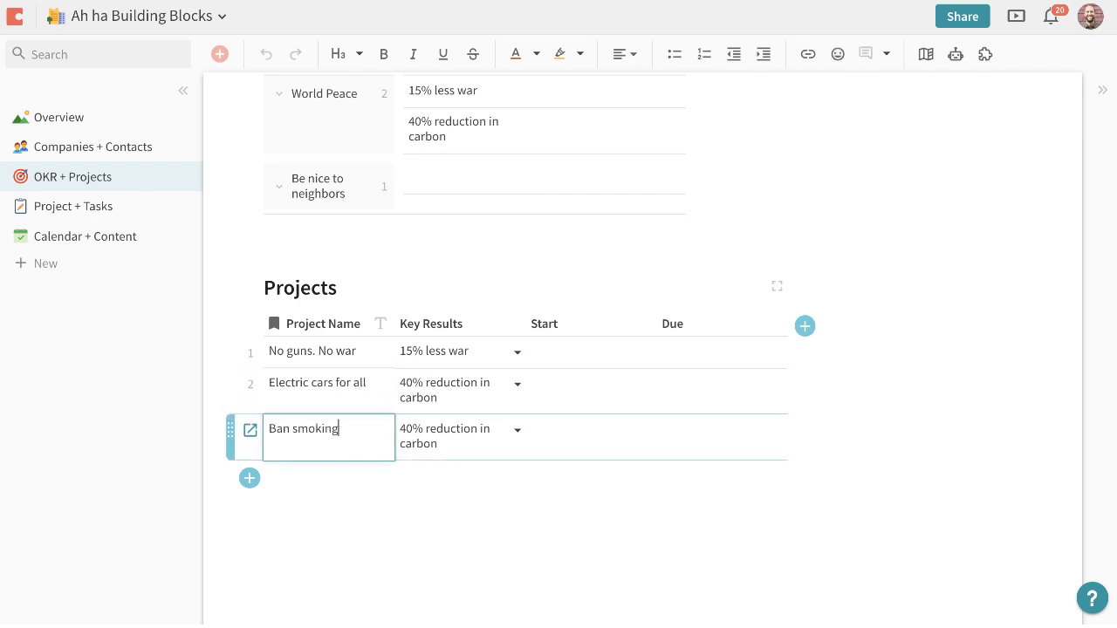
Step: Give the OKRs table's Projects column the formula Lookup(Projects, Key Results, thisRow), using the Key Results column of the Projects table
{"action": "scroll", "coordinate": [614, 361], "scroll_direction": "up", "scroll_amount": 1}
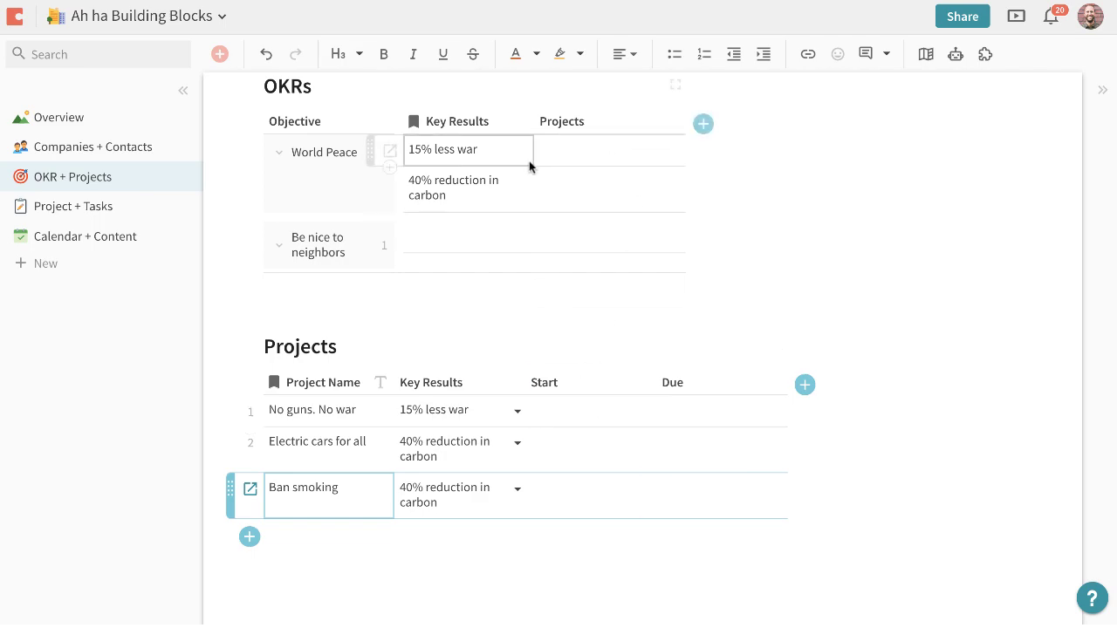
{"action": "left_click", "coordinate": [616, 153]}
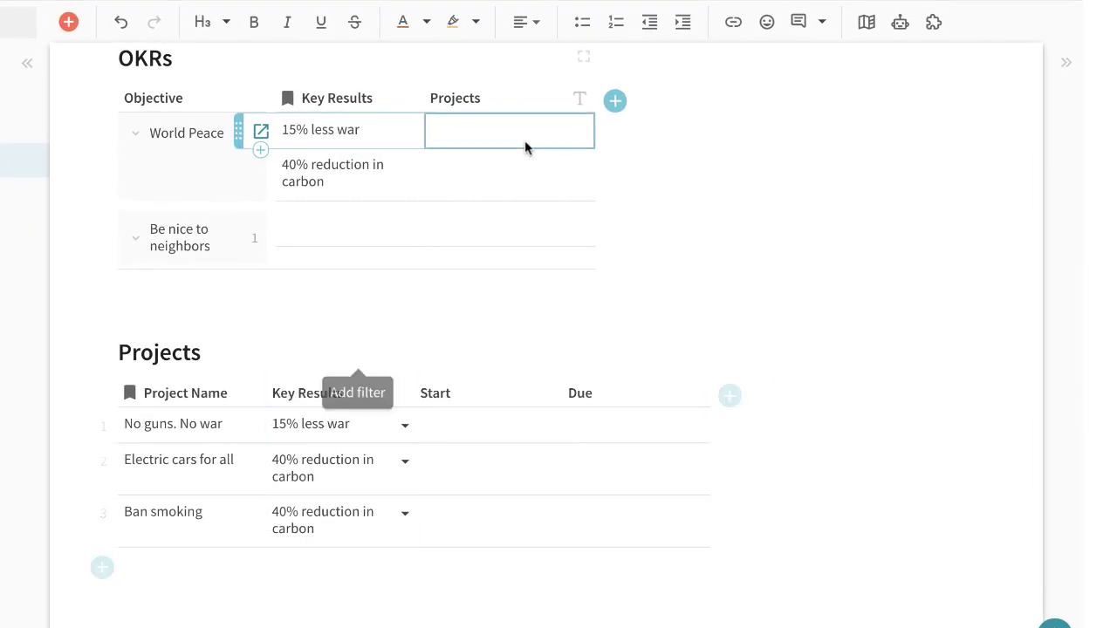
{"action": "key", "text": "equal"}
{"action": "type", "text": "loo"}
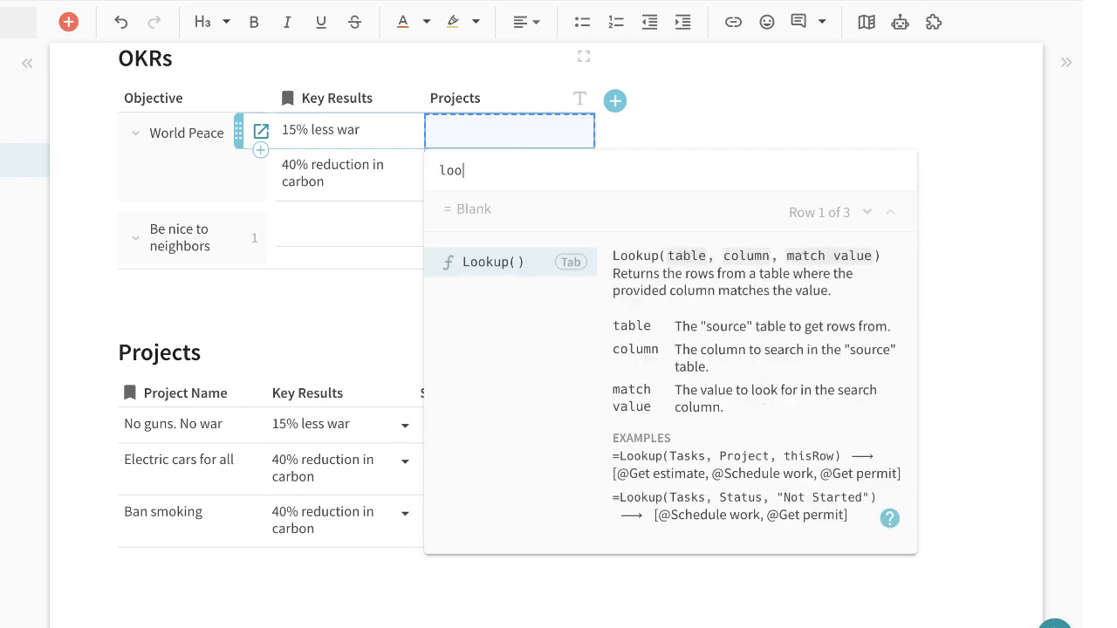
{"action": "key", "text": "Tab"}
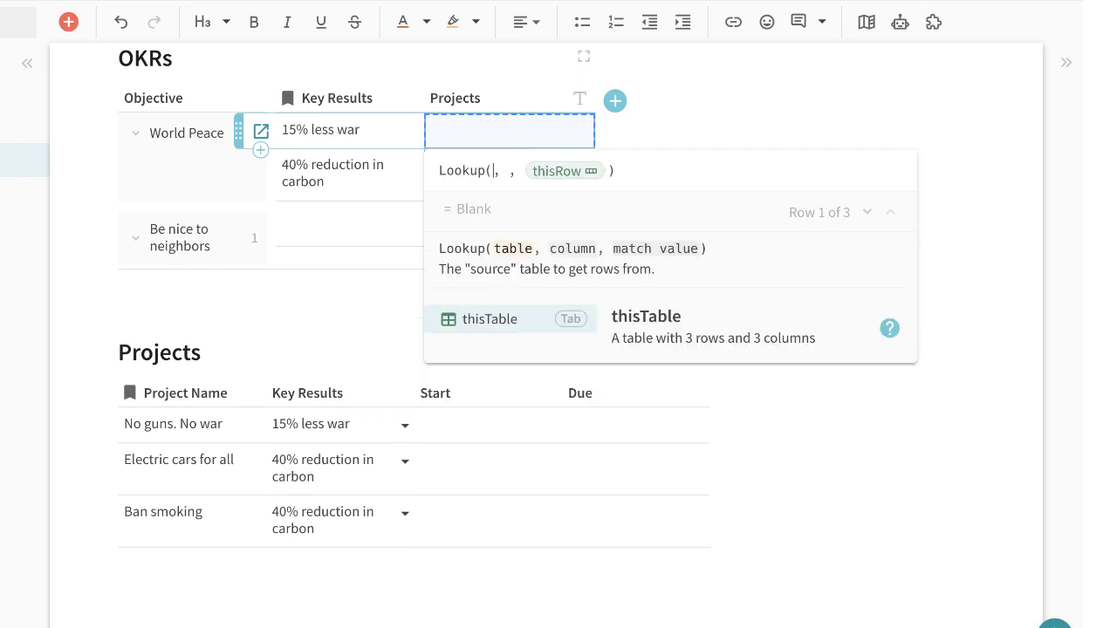
{"action": "type", "text": "project"}
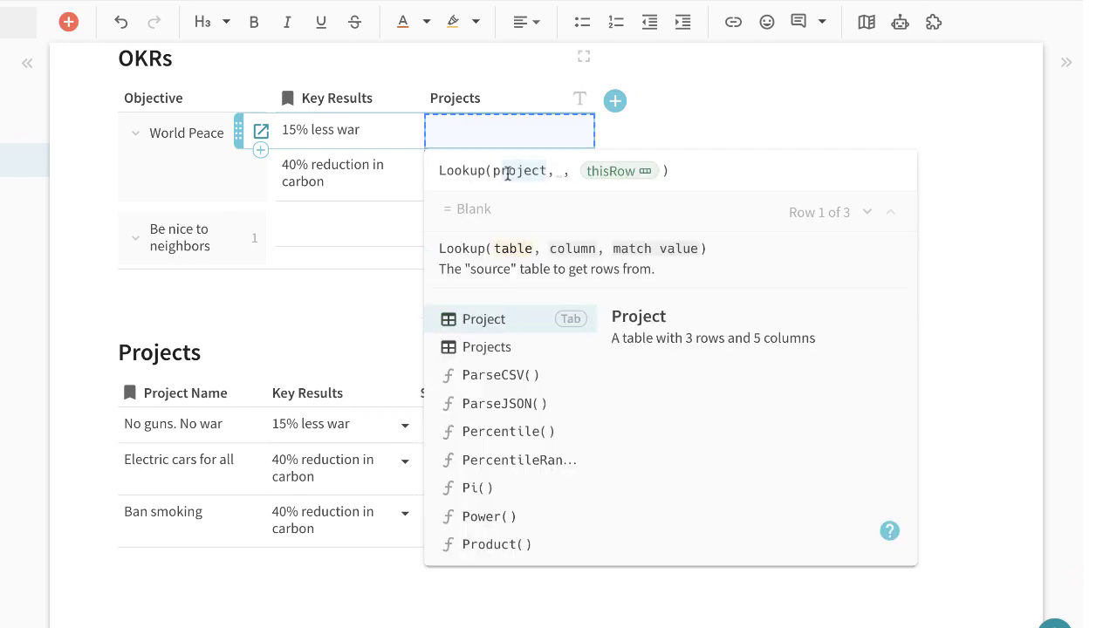
{"action": "left_click", "coordinate": [487, 348]}
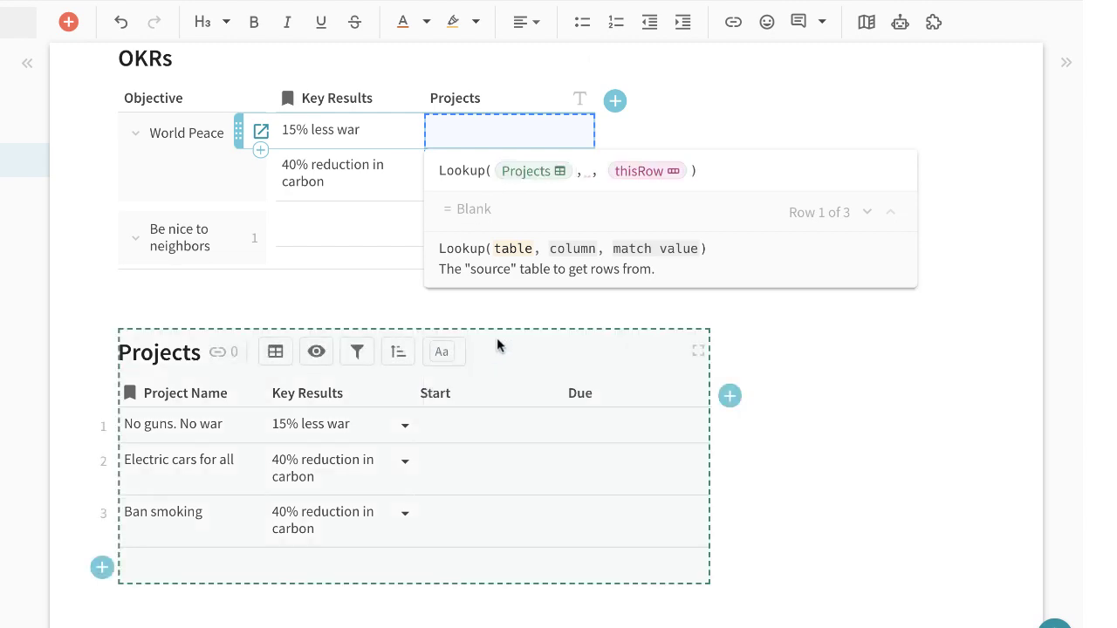
{"action": "left_click", "coordinate": [585, 171]}
{"action": "type", "text": "key Results"}
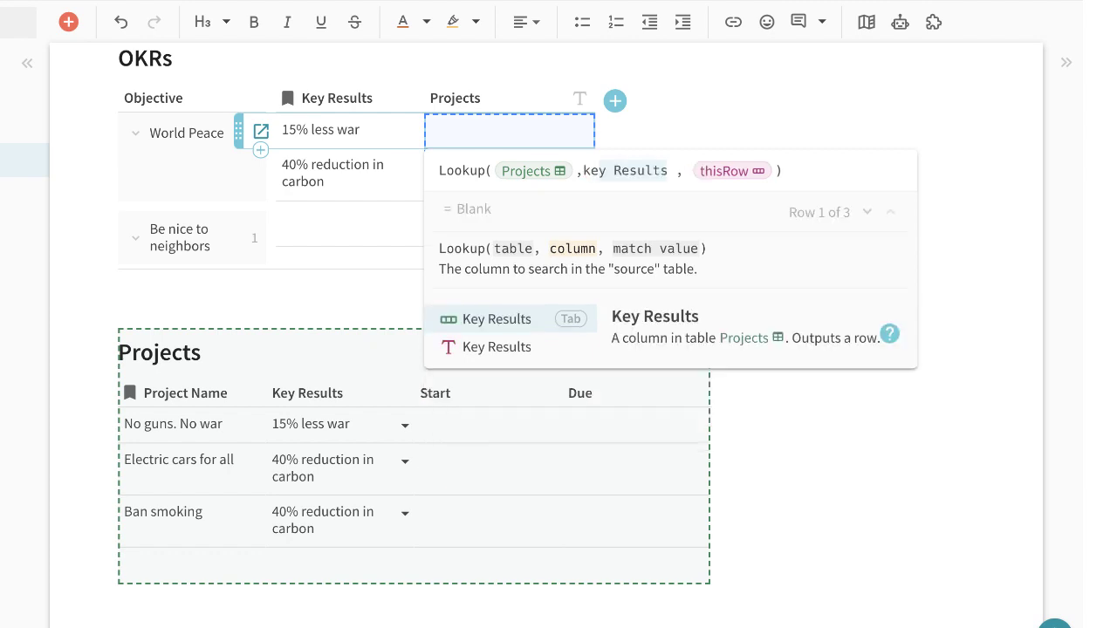
{"action": "left_click", "coordinate": [482, 322]}
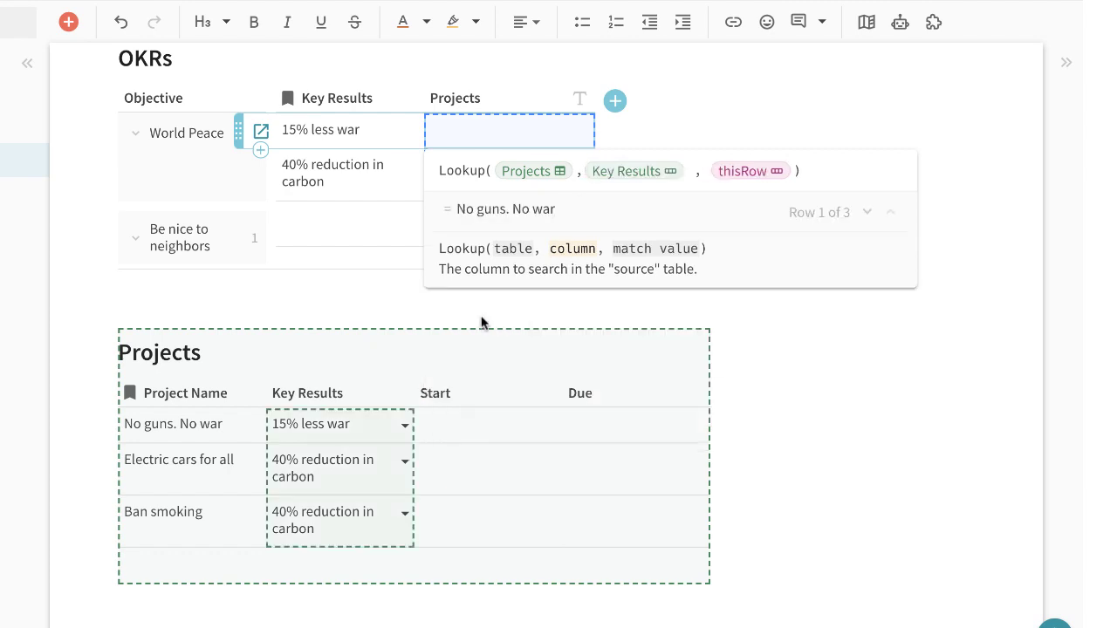
{"action": "left_click", "coordinate": [747, 170]}
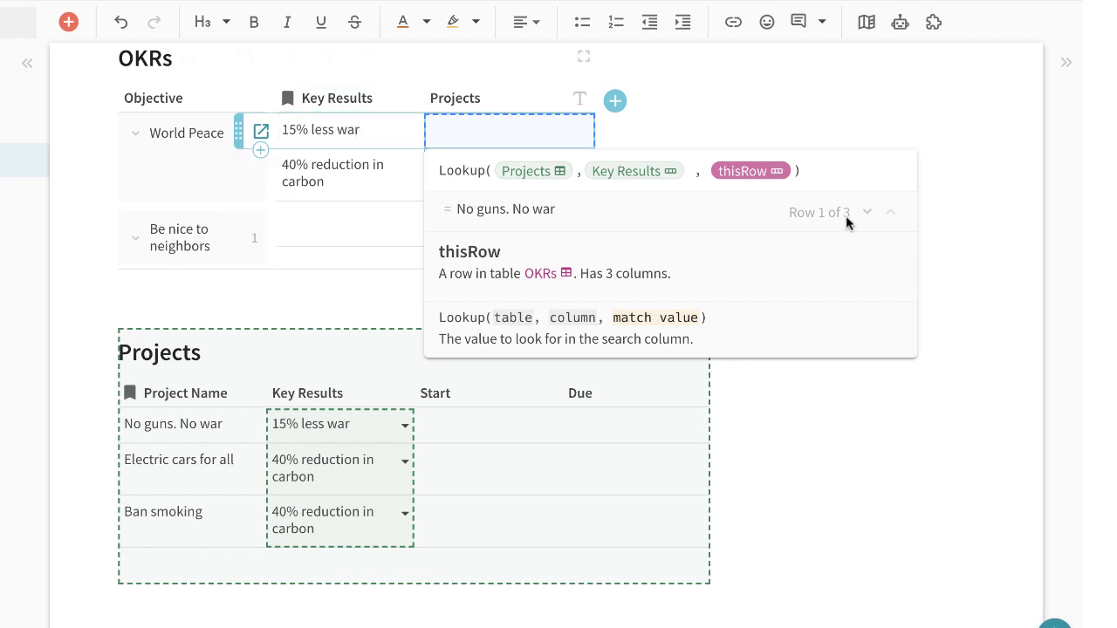
{"action": "key", "text": "Return"}
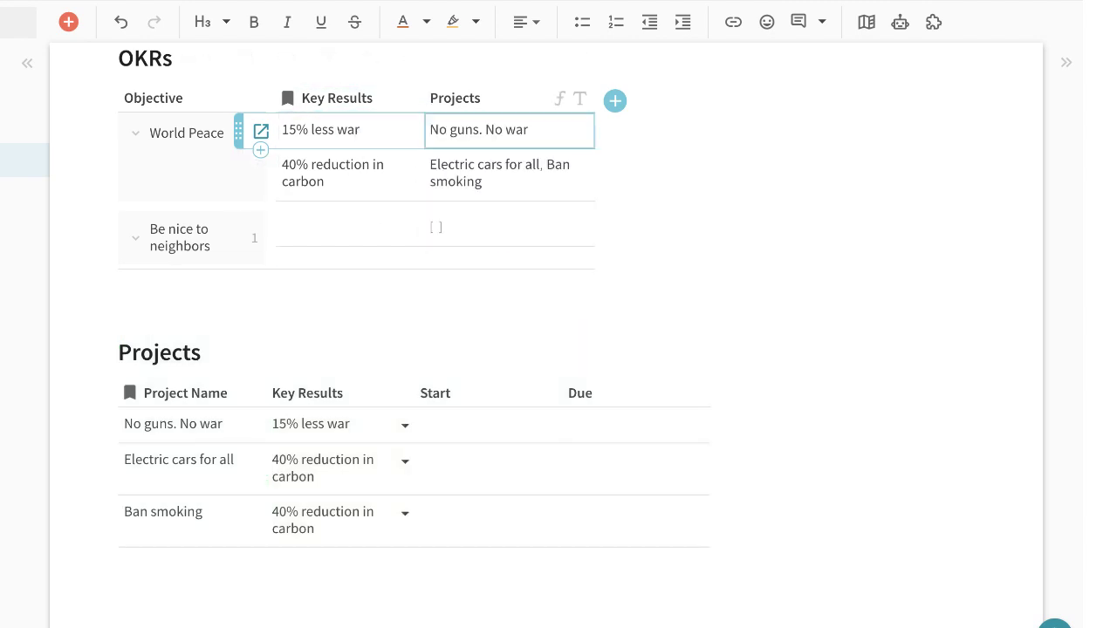
Step: Append .BulletedList() to the Lookup formula of the OKRs table's Projects column
{"action": "left_click", "coordinate": [556, 130]}
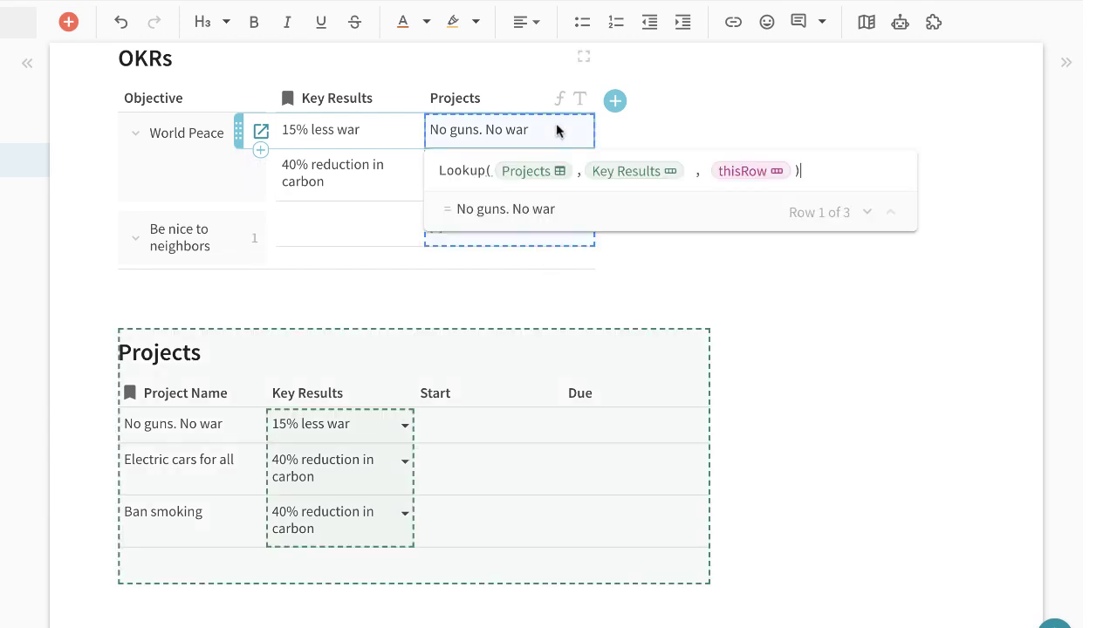
{"action": "key", "text": "Escape"}
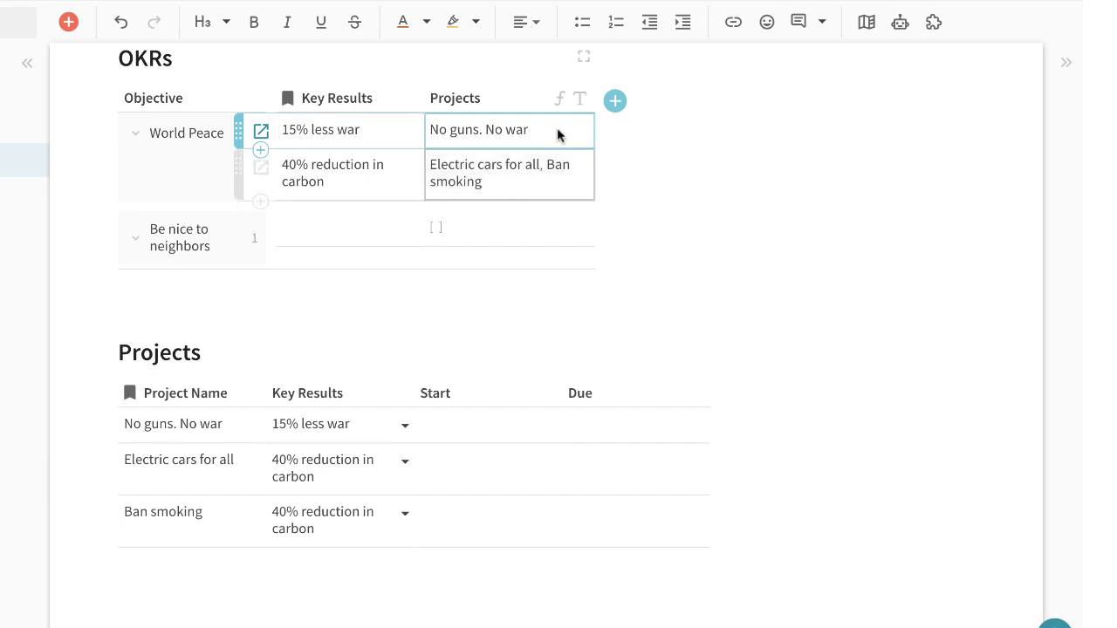
{"action": "left_click", "coordinate": [549, 129]}
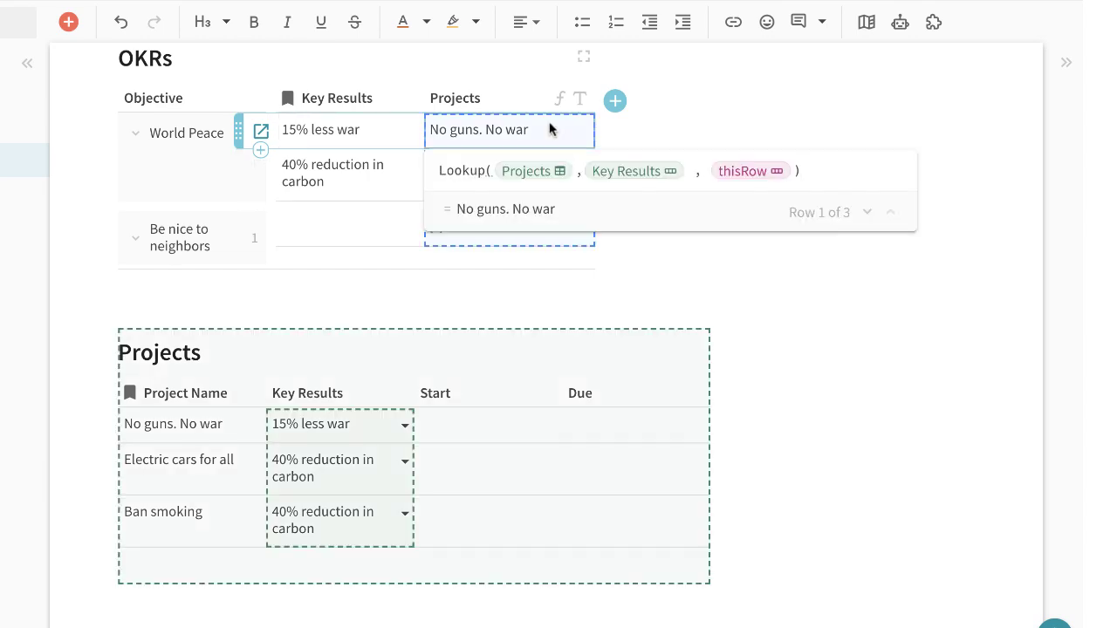
{"action": "type", "text": ".bu"}
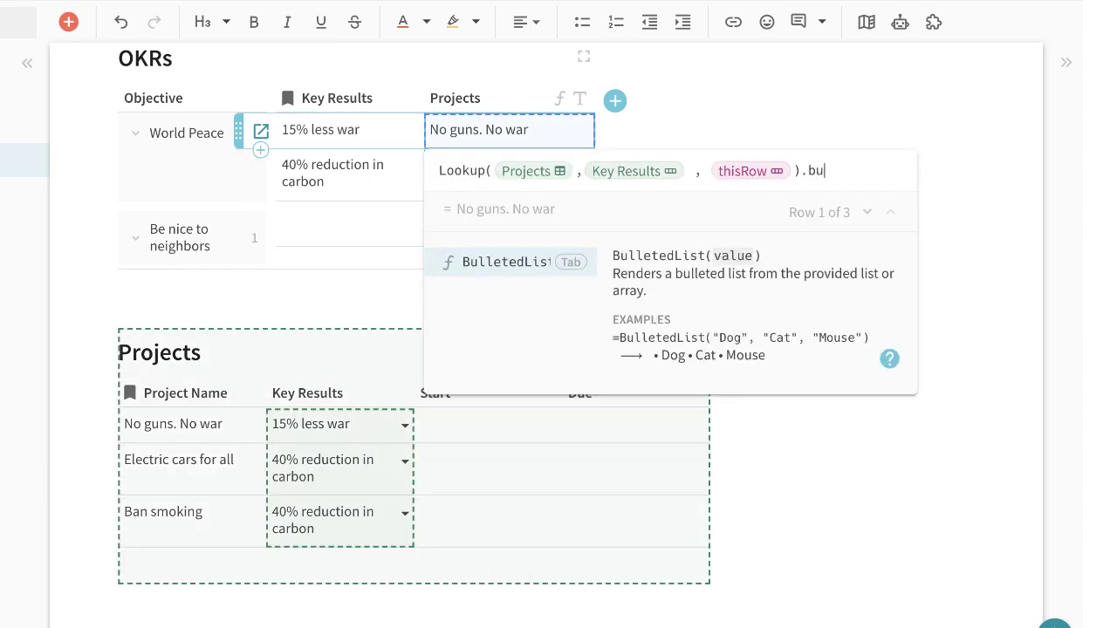
{"action": "left_click", "coordinate": [489, 261]}
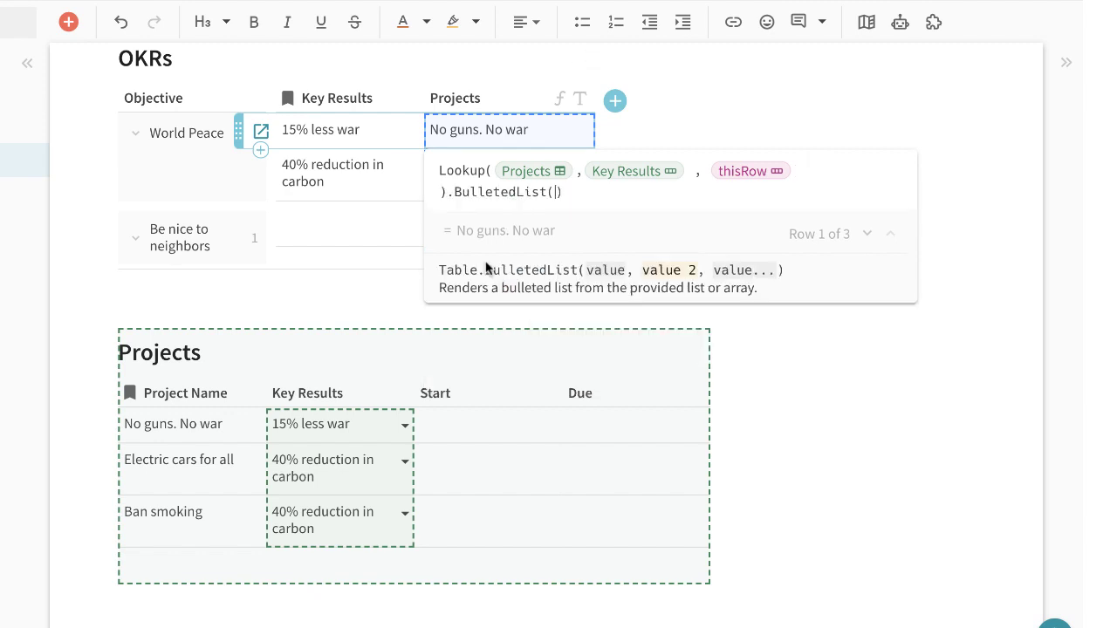
{"action": "key", "text": "Return"}
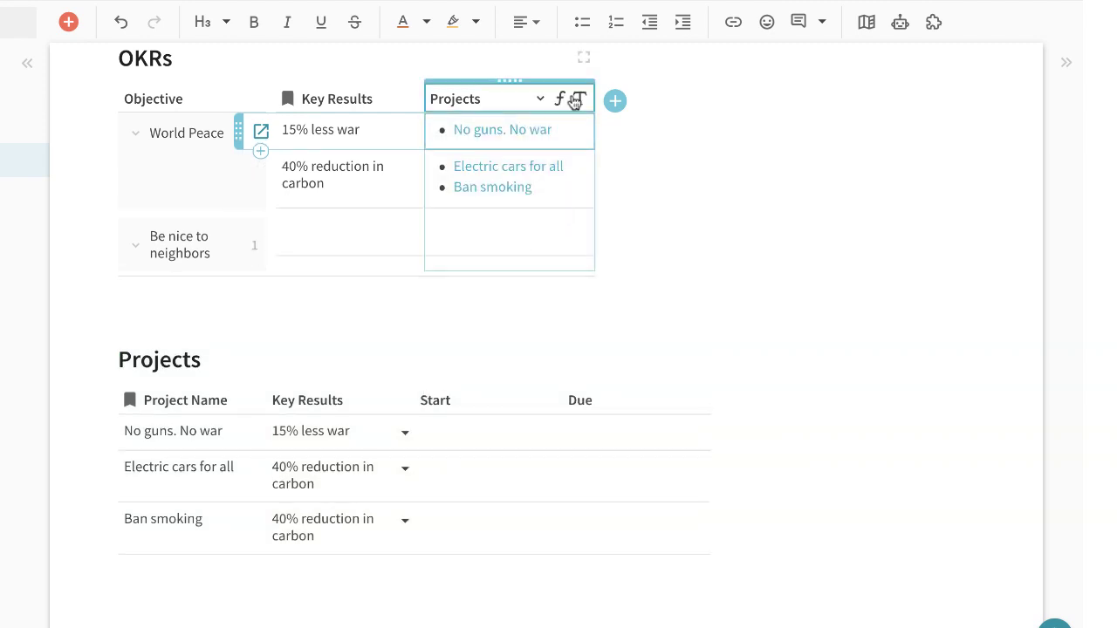
{"action": "scroll", "coordinate": [560, 192], "scroll_direction": "up", "scroll_amount": 1}
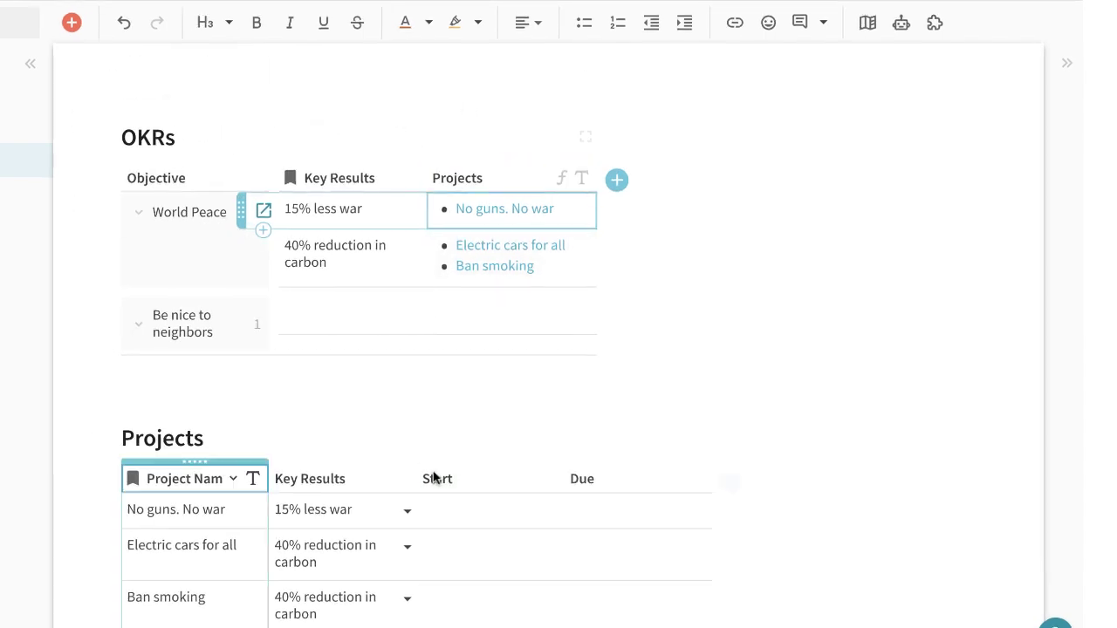
Step: On the Project + Tasks page, name the four rows of the Task table Design, Develop, QA and Kickoff
{"action": "left_click", "coordinate": [476, 246]}
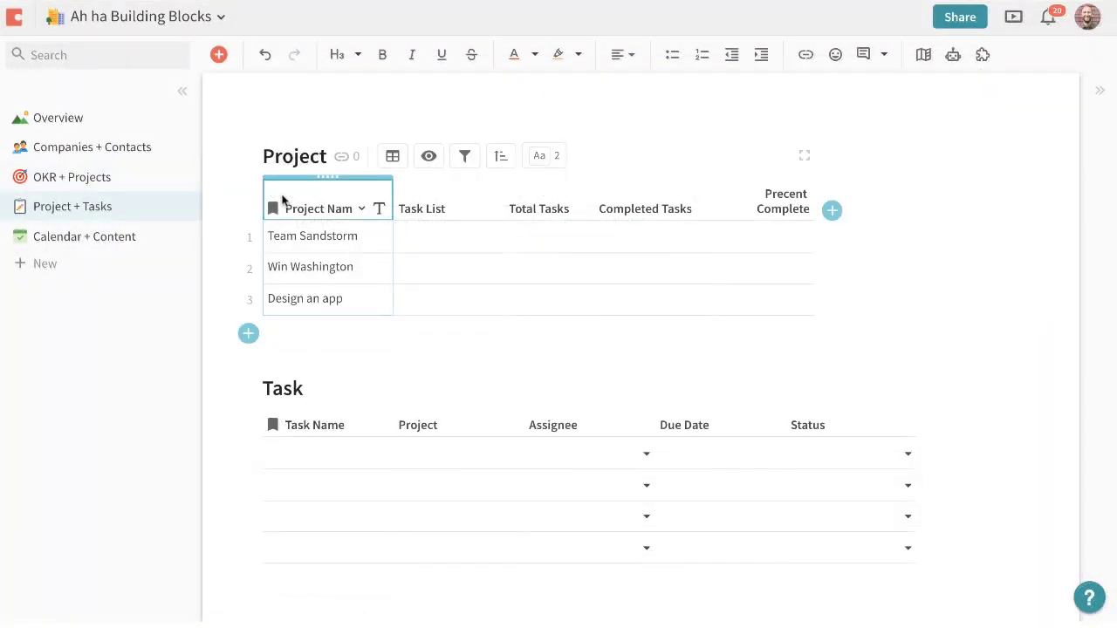
{"action": "scroll", "coordinate": [267, 297], "scroll_direction": "down", "scroll_amount": 1}
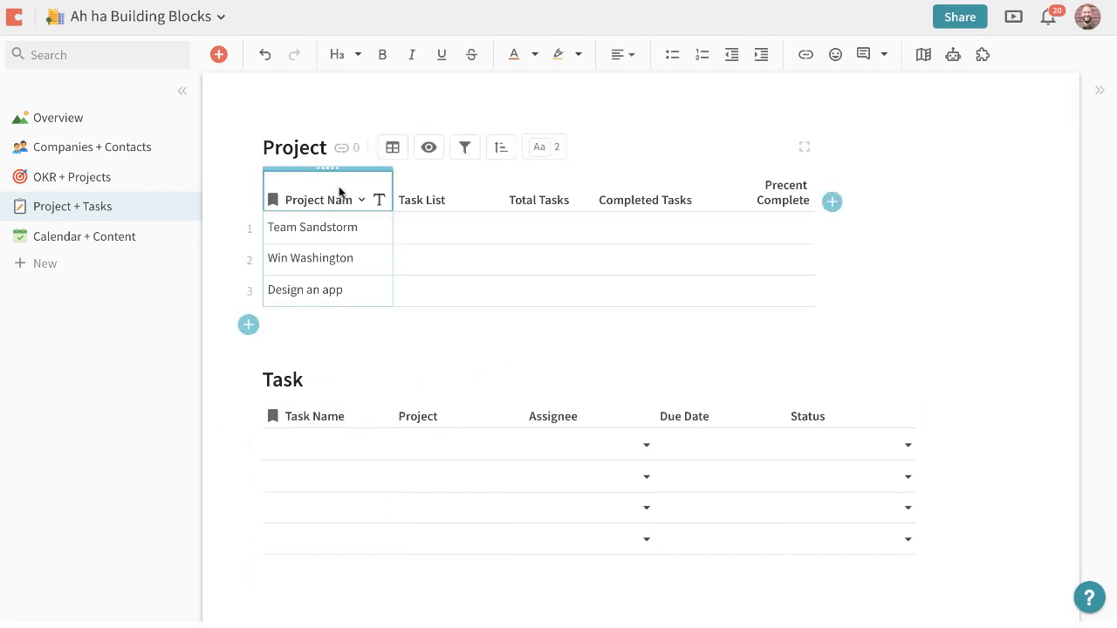
{"action": "left_click", "coordinate": [309, 449]}
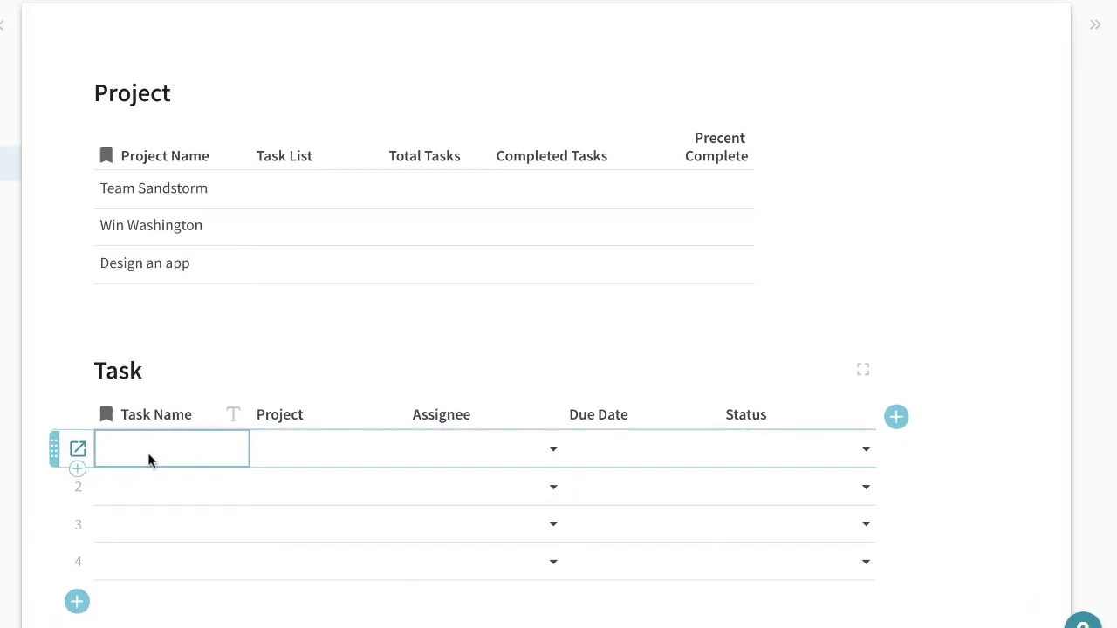
{"action": "type", "text": "Design"}
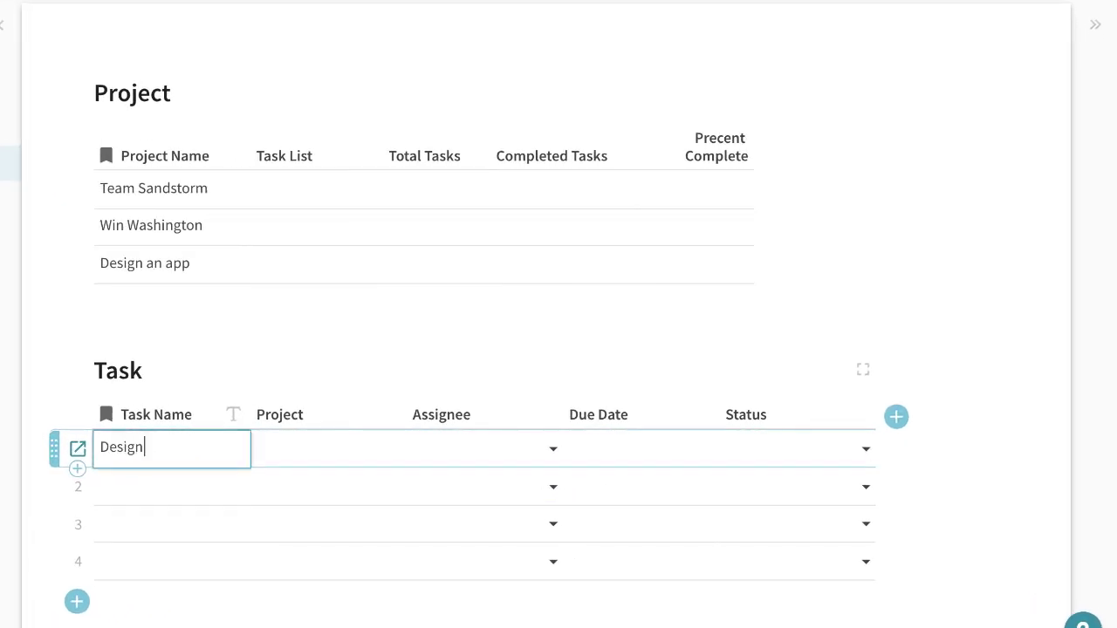
{"action": "key", "text": "Return"}
{"action": "type", "text": "Develop"}
{"action": "key", "text": "Return"}
{"action": "type", "text": "QA"}
{"action": "left_click", "coordinate": [174, 567]}
{"action": "type", "text": "Kickoff"}
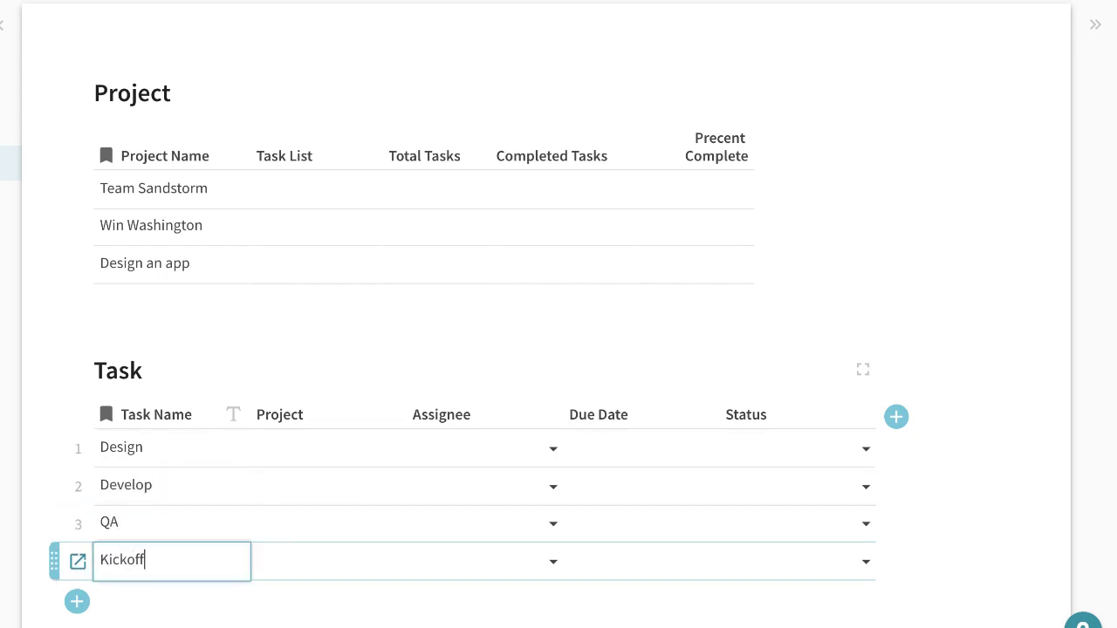
Step: Format the Task table's Project column as a lookup from the Project table
{"action": "left_click", "coordinate": [300, 476]}
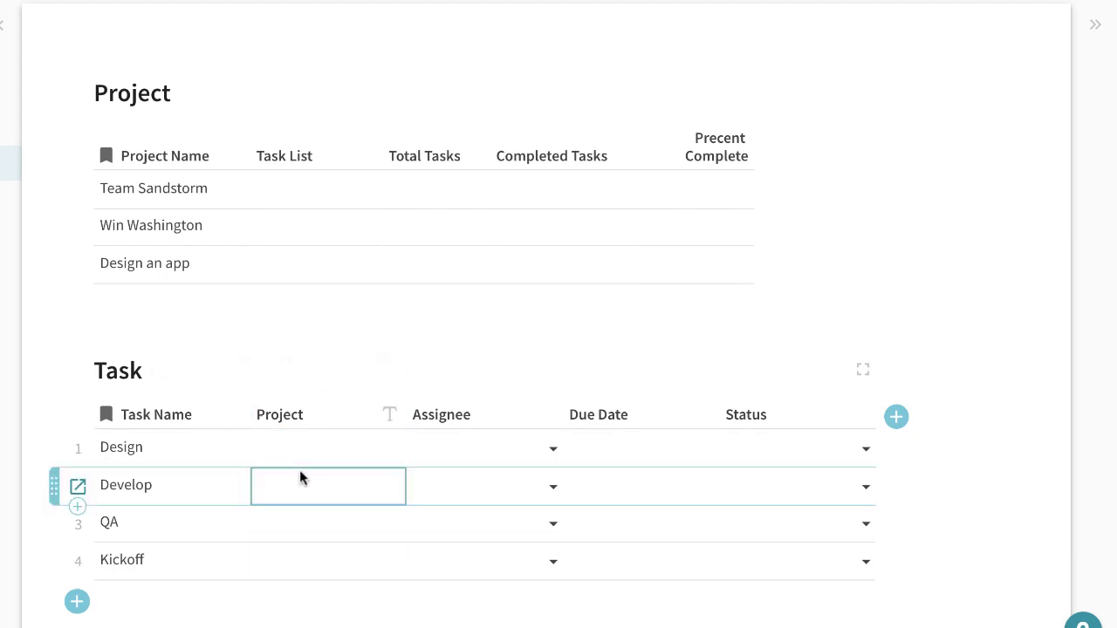
{"action": "left_click", "coordinate": [389, 417]}
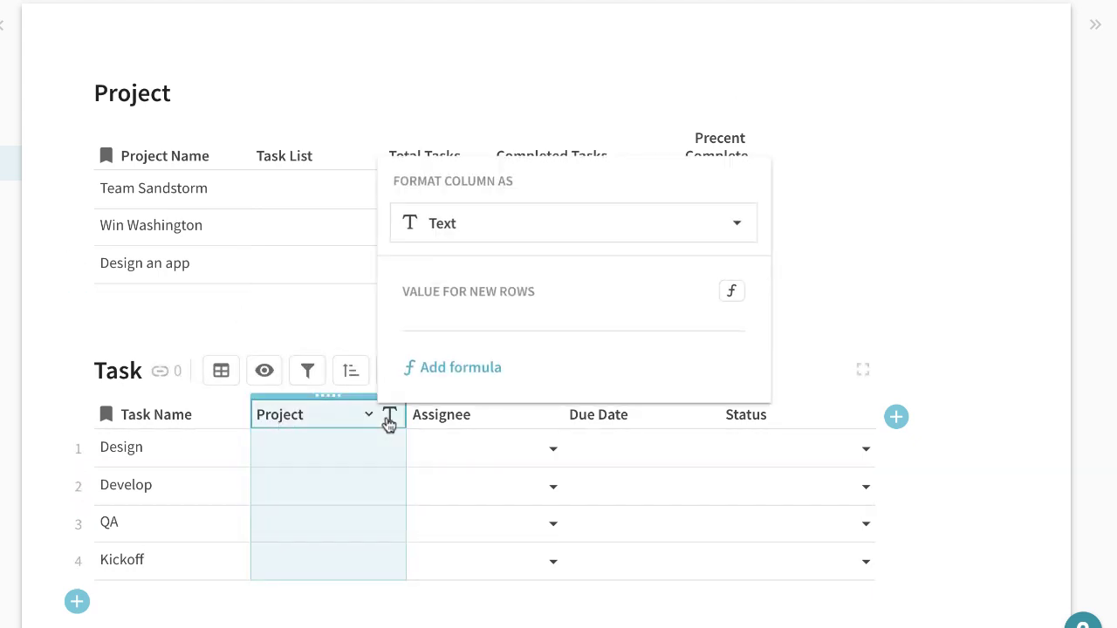
{"action": "left_click", "coordinate": [460, 228]}
{"action": "scroll", "coordinate": [469, 336], "scroll_direction": "down", "scroll_amount": 5}
{"action": "left_click", "coordinate": [489, 513]}
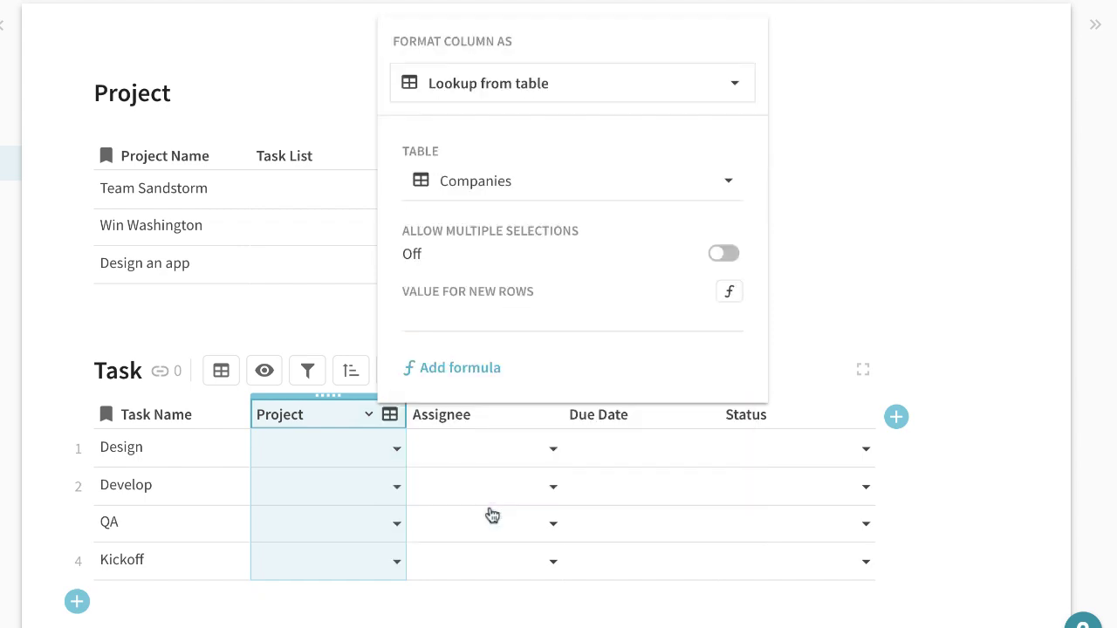
{"action": "left_click", "coordinate": [475, 179]}
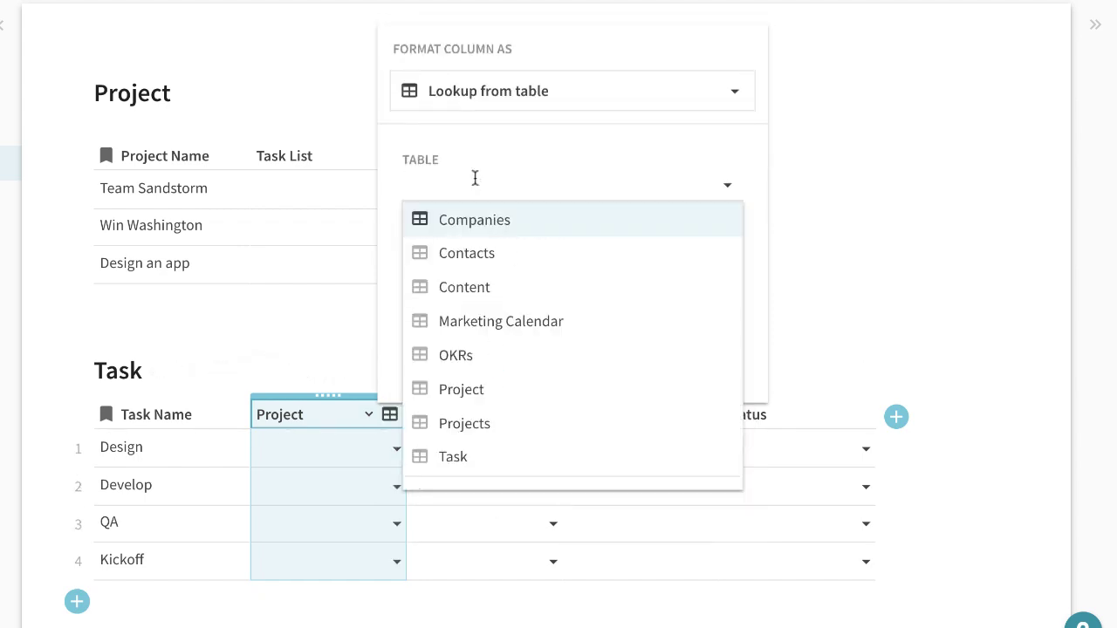
{"action": "left_click", "coordinate": [468, 390]}
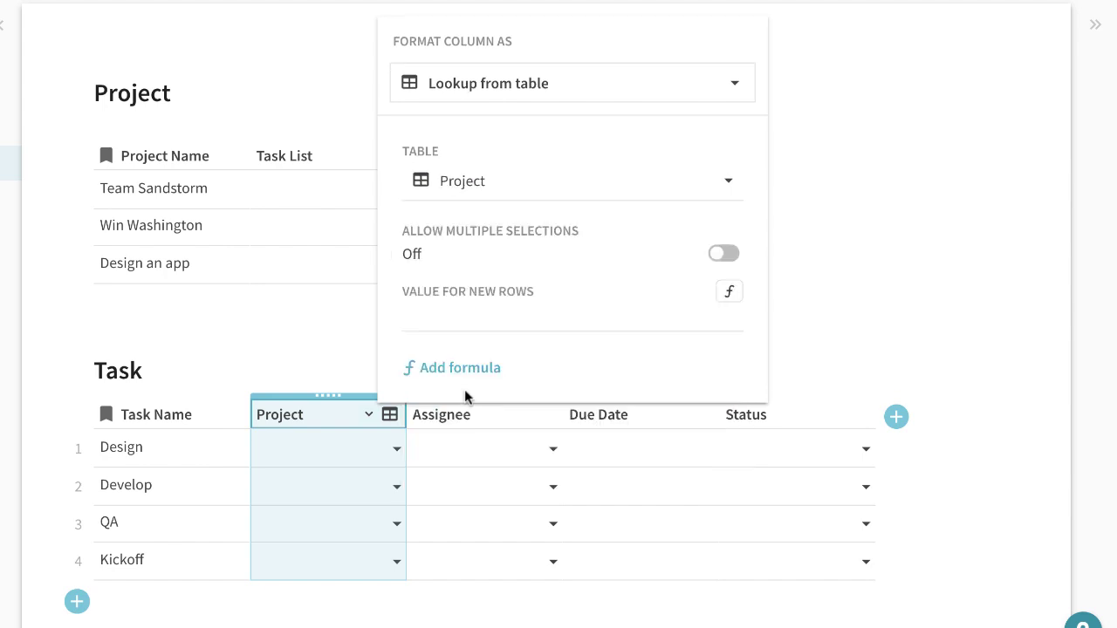
{"action": "left_click", "coordinate": [122, 155]}
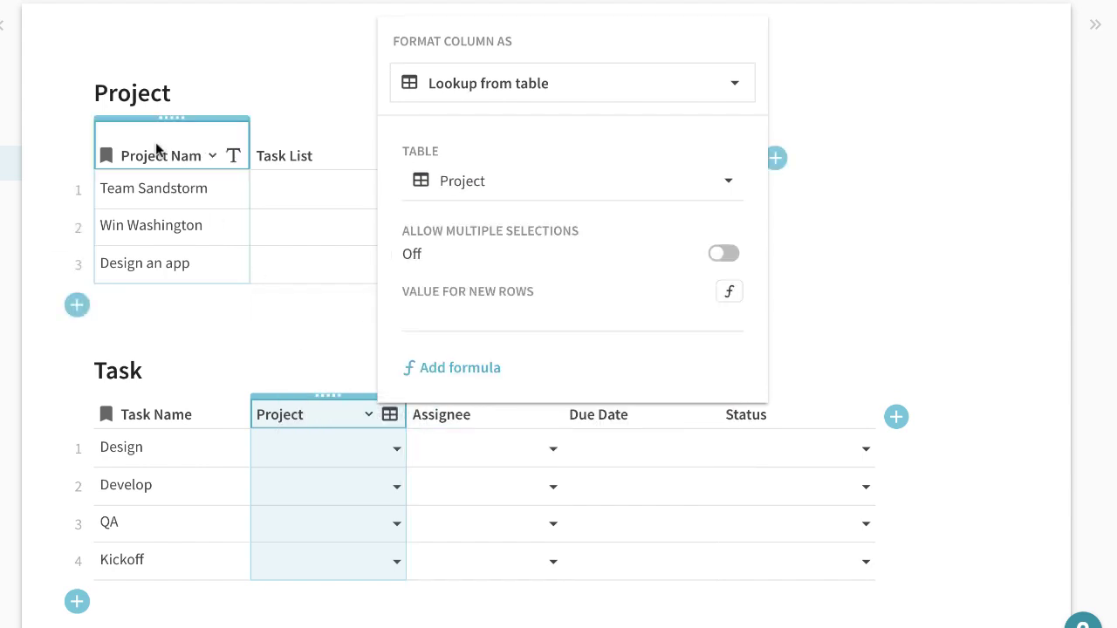
{"action": "left_click", "coordinate": [302, 456]}
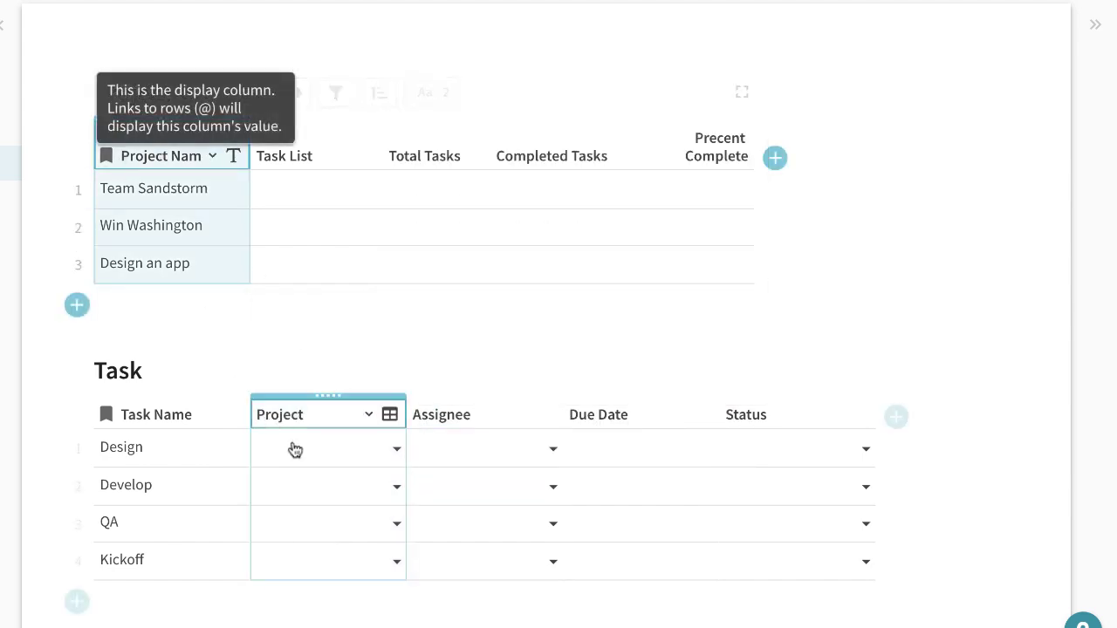
Step: Assign Team Sandstorm to the Design task and Win Washington to the Develop, QA and Kickoff tasks
{"action": "left_click", "coordinate": [332, 453]}
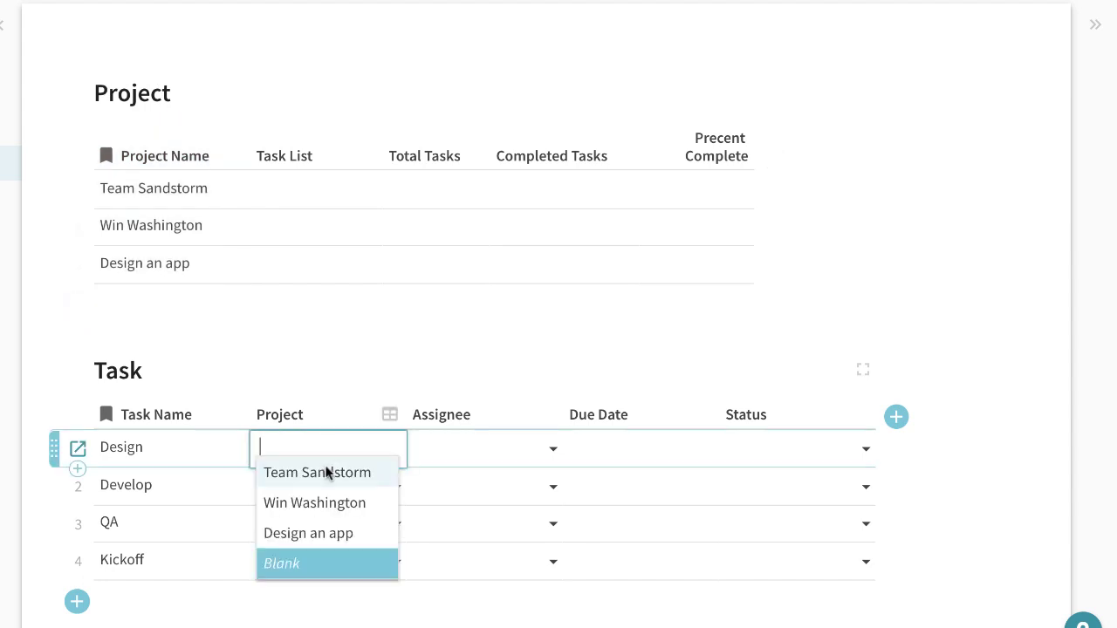
{"action": "left_click", "coordinate": [330, 476]}
{"action": "double_click", "coordinate": [309, 488]}
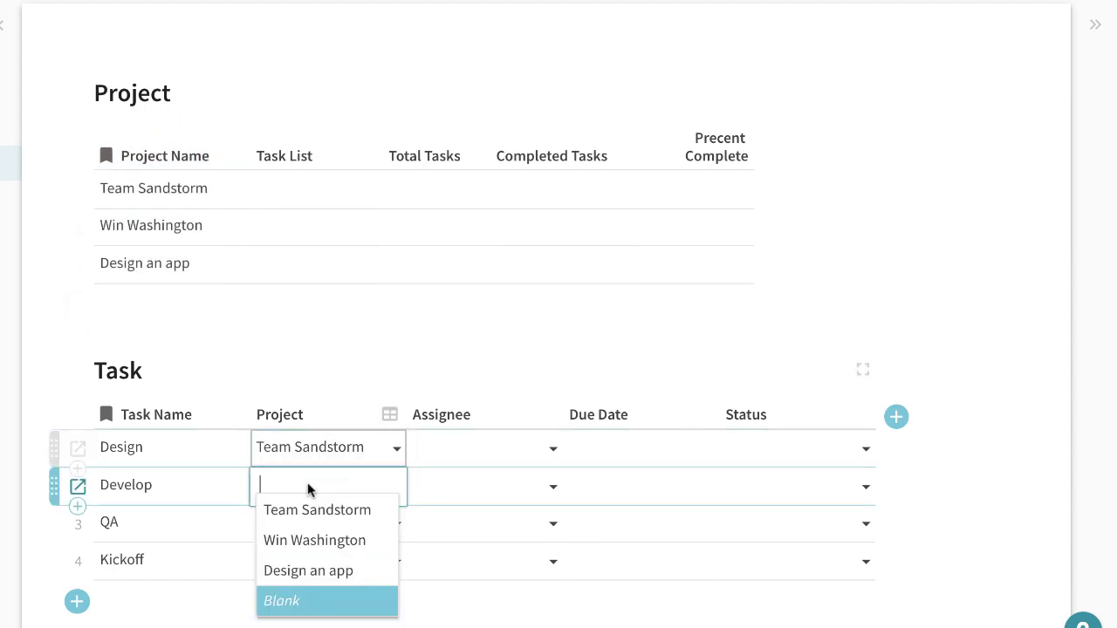
{"action": "left_click", "coordinate": [300, 540]}
{"action": "double_click", "coordinate": [326, 533]}
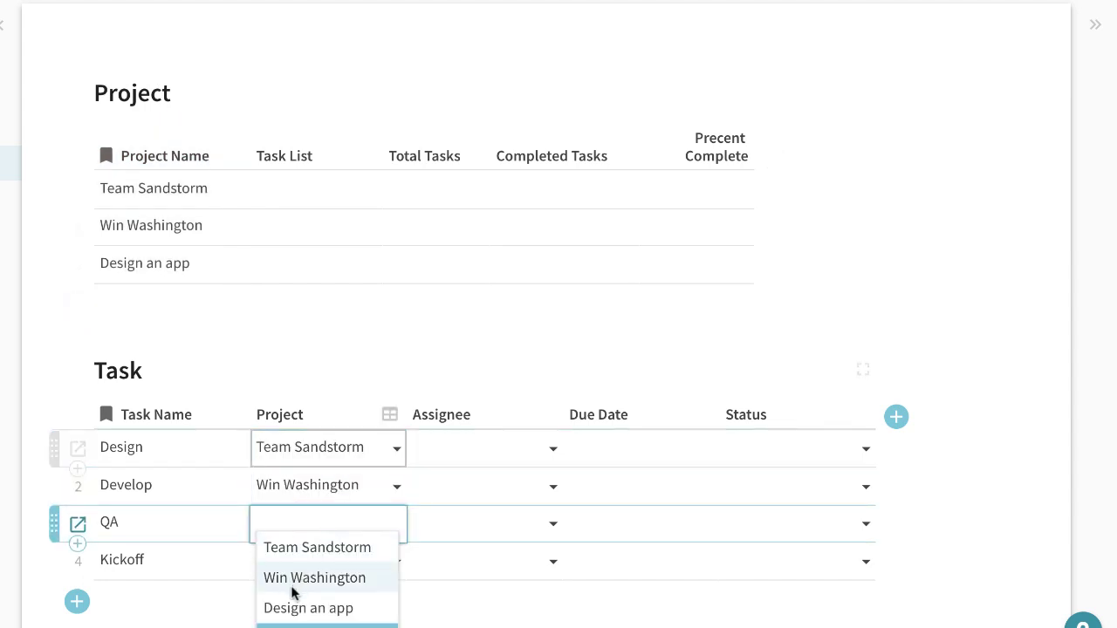
{"action": "left_click", "coordinate": [293, 586]}
{"action": "double_click", "coordinate": [322, 558]}
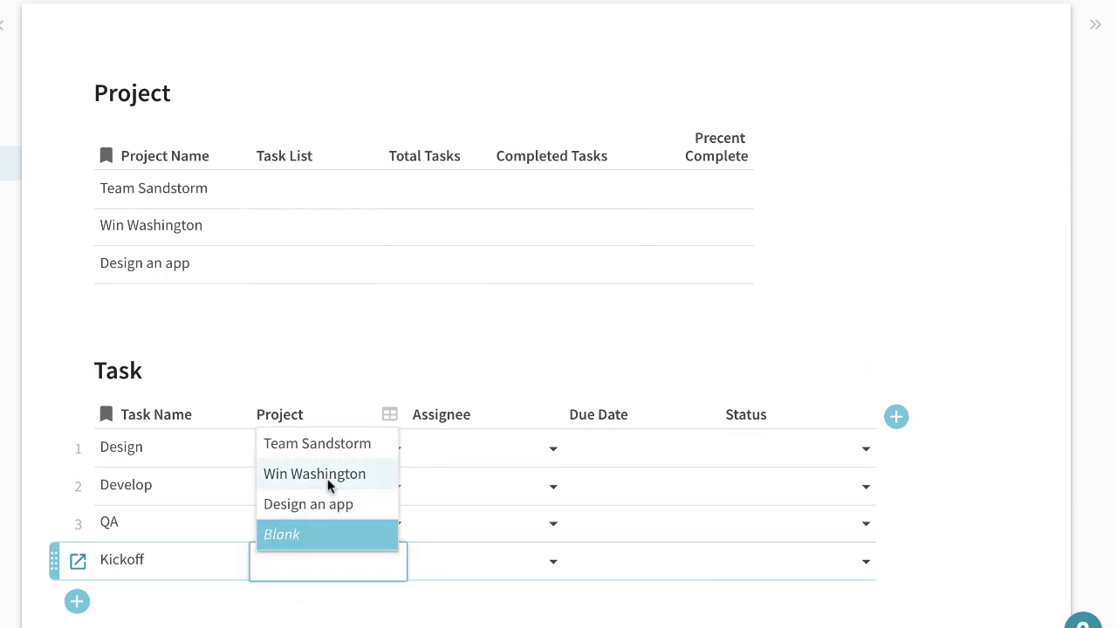
{"action": "left_click", "coordinate": [330, 487]}
Step: Set the same person as assignee for all four tasks in the Task table
{"action": "double_click", "coordinate": [460, 454]}
{"action": "left_click", "coordinate": [471, 502]}
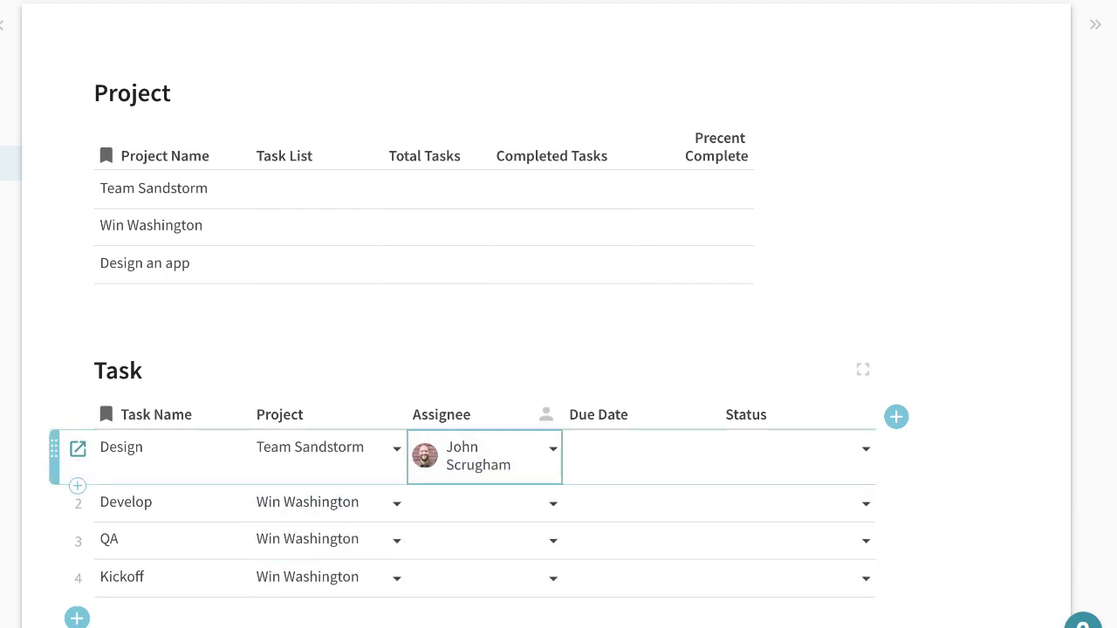
{"action": "left_click", "coordinate": [468, 498]}
{"action": "left_click", "coordinate": [469, 562]}
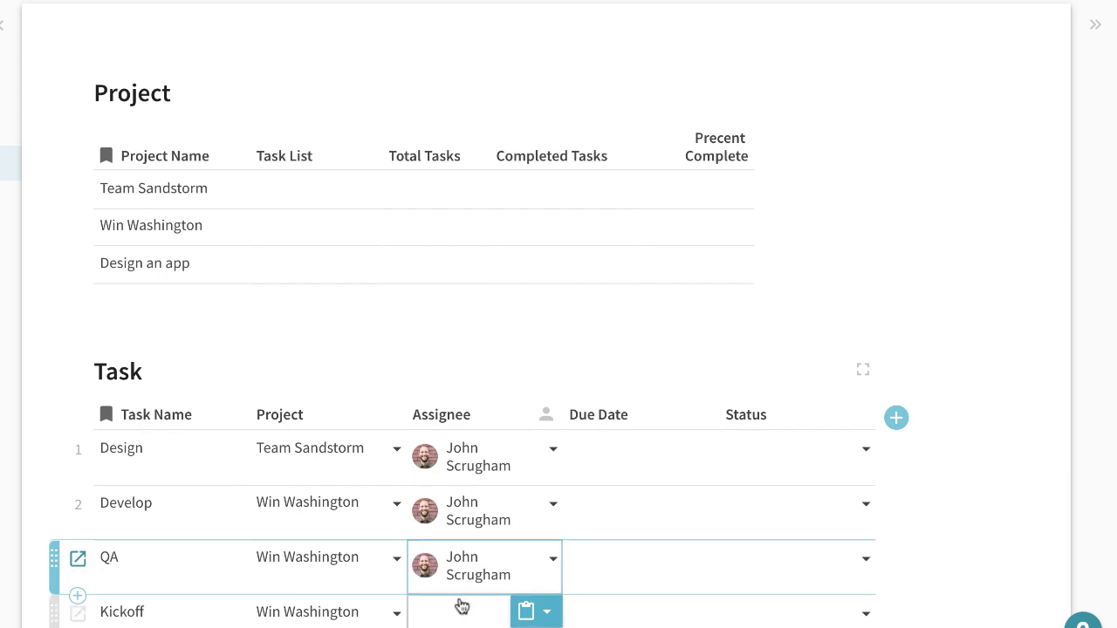
{"action": "left_click", "coordinate": [462, 607]}
Step: Set the due date of all four tasks to 1/31/2019
{"action": "left_click", "coordinate": [620, 480]}
{"action": "left_click", "coordinate": [620, 481]}
{"action": "left_click", "coordinate": [729, 389]}
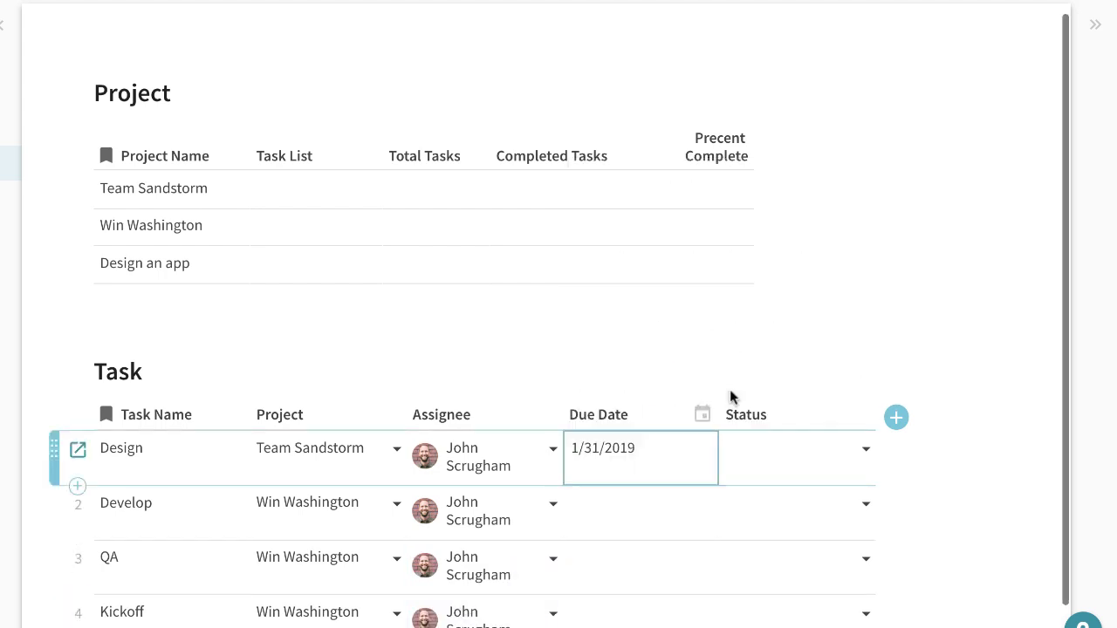
{"action": "left_click", "coordinate": [637, 520]}
{"action": "left_click", "coordinate": [611, 569]}
{"action": "left_click", "coordinate": [601, 618]}
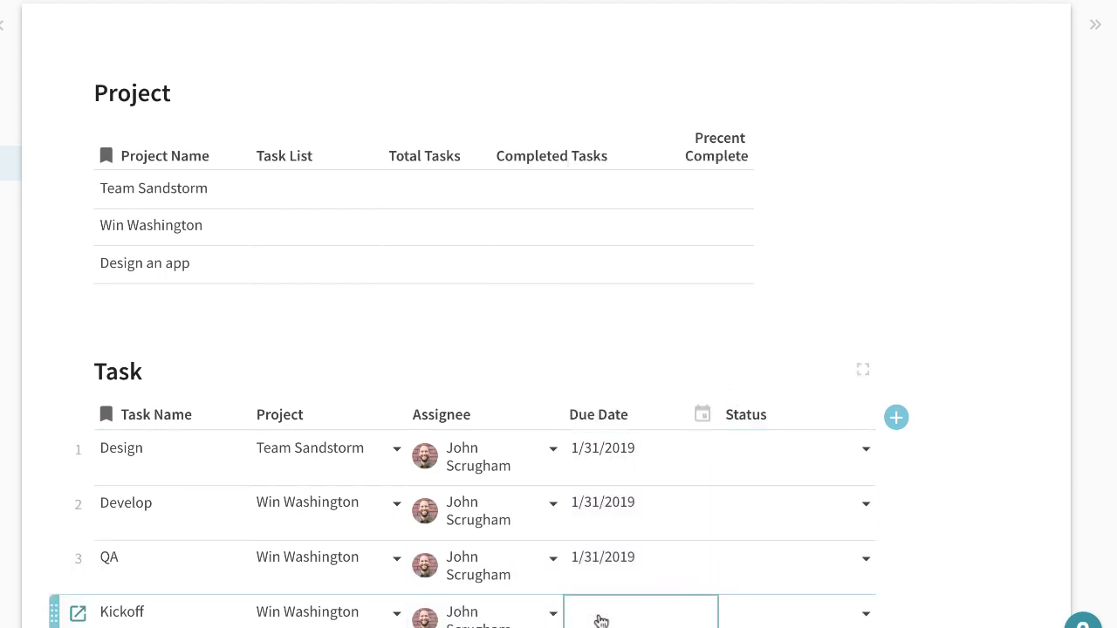
{"action": "scroll", "coordinate": [601, 619], "scroll_direction": "down", "scroll_amount": 2}
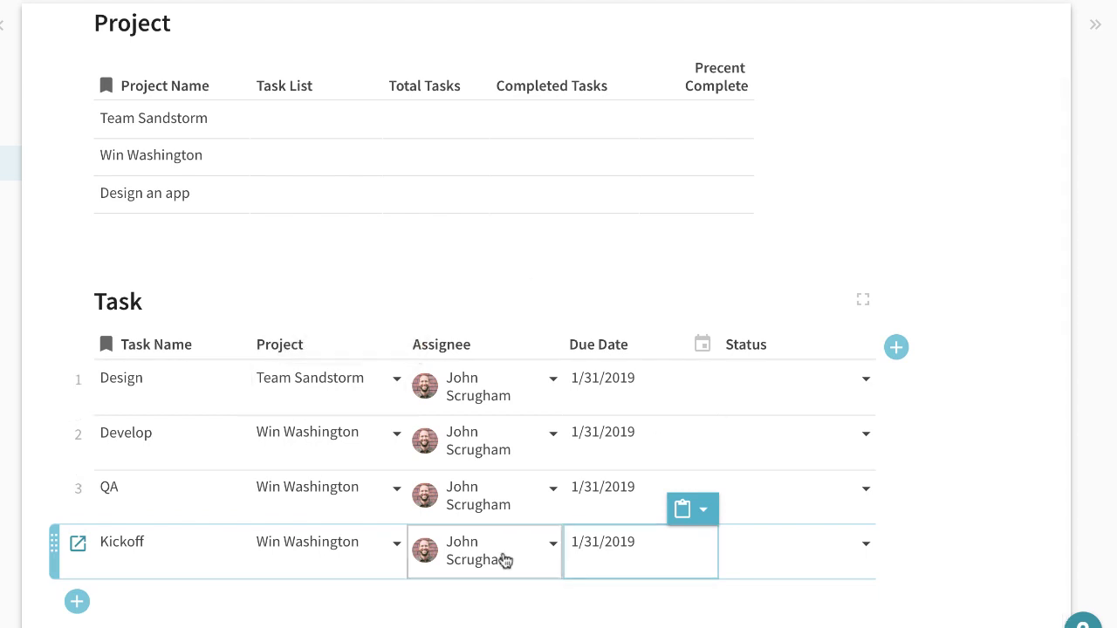
Step: Set the status of all four tasks to Pending, copying the value from the Design row to the other rows
{"action": "left_click", "coordinate": [788, 386]}
{"action": "left_click", "coordinate": [764, 397]}
{"action": "left_click", "coordinate": [761, 404]}
{"action": "key", "text": "ctrl+c"}
{"action": "key", "text": "Down"}
{"action": "key", "text": "ctrl+v"}
{"action": "key", "text": "Down"}
{"action": "key", "text": "ctrl+v"}
{"action": "key", "text": "Down"}
{"action": "key", "text": "ctrl+v"}
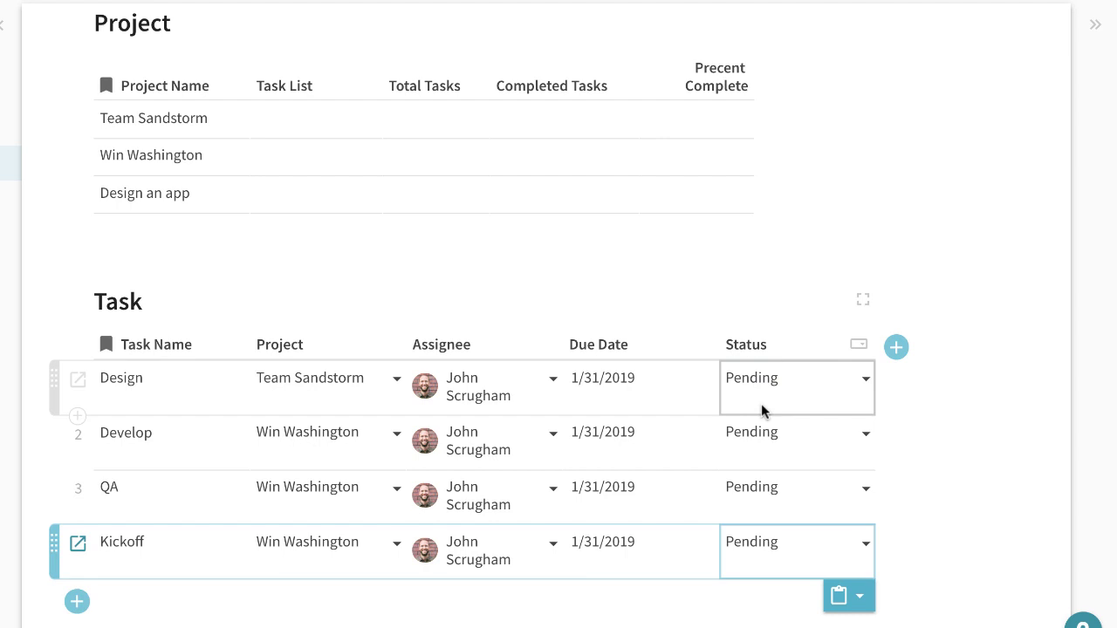
Step: Give the Project table's Task List column the formula Lookup(Task, Project, thisRow)
{"action": "left_click", "coordinate": [320, 122]}
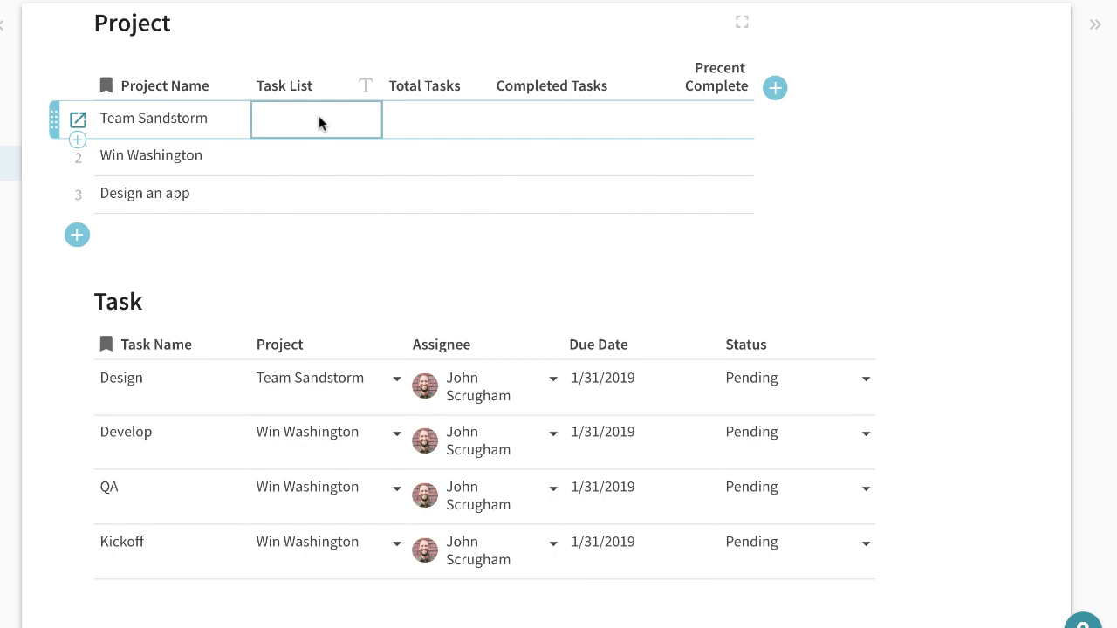
{"action": "key", "text": "equal"}
{"action": "type", "text": "Loo"}
{"action": "key", "text": "Tab"}
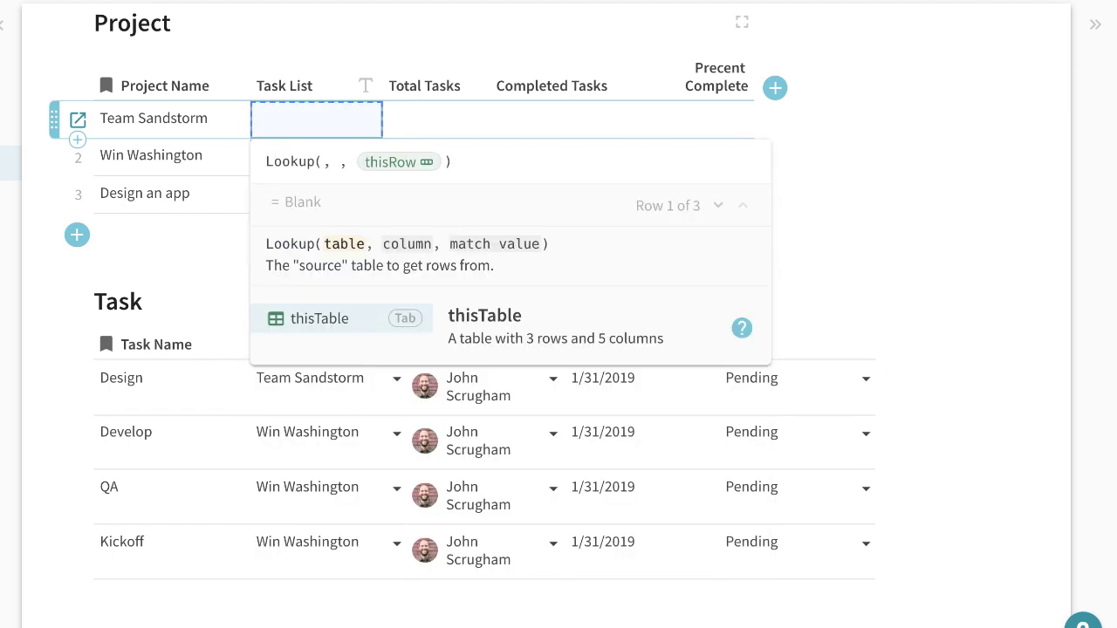
{"action": "type", "text": "task"}
{"action": "key", "text": "Tab"}
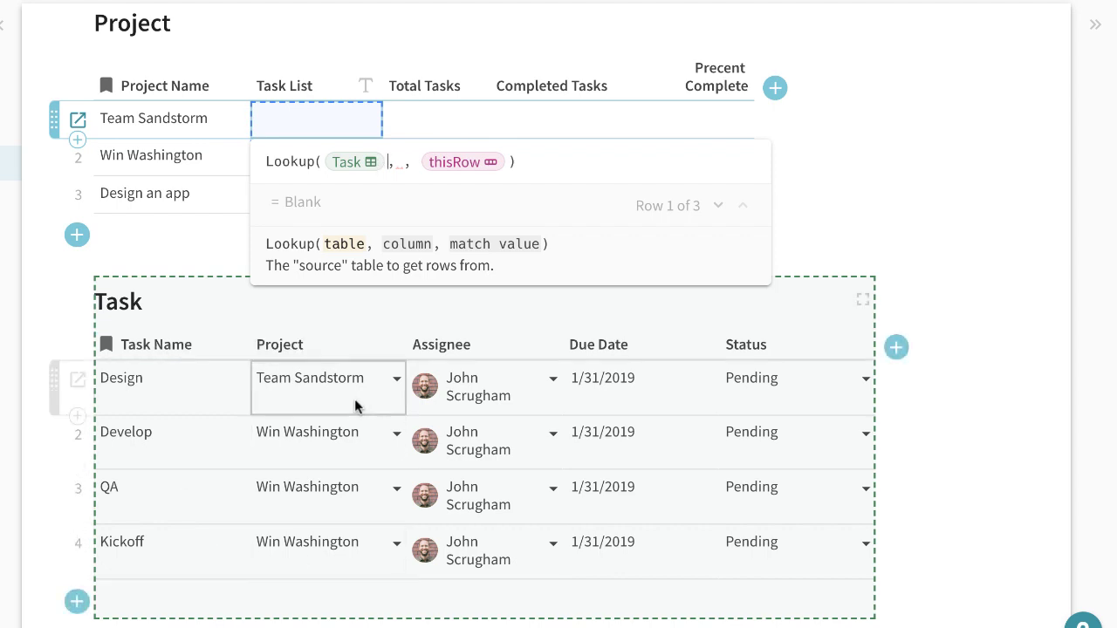
{"action": "type", "text": ","}
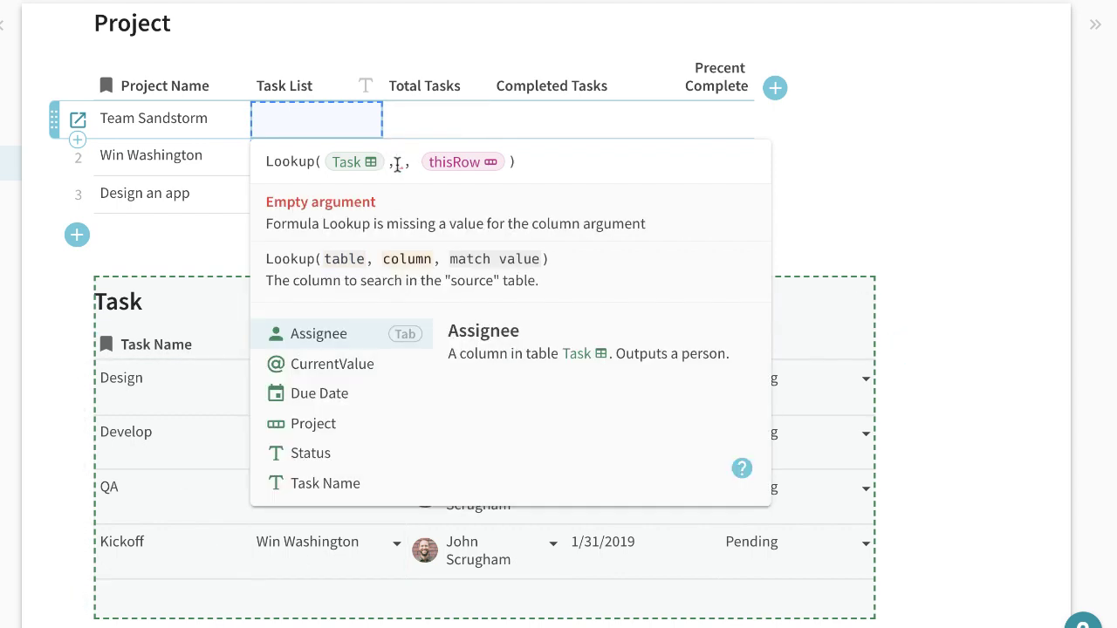
{"action": "type", "text": "precent Complete"}
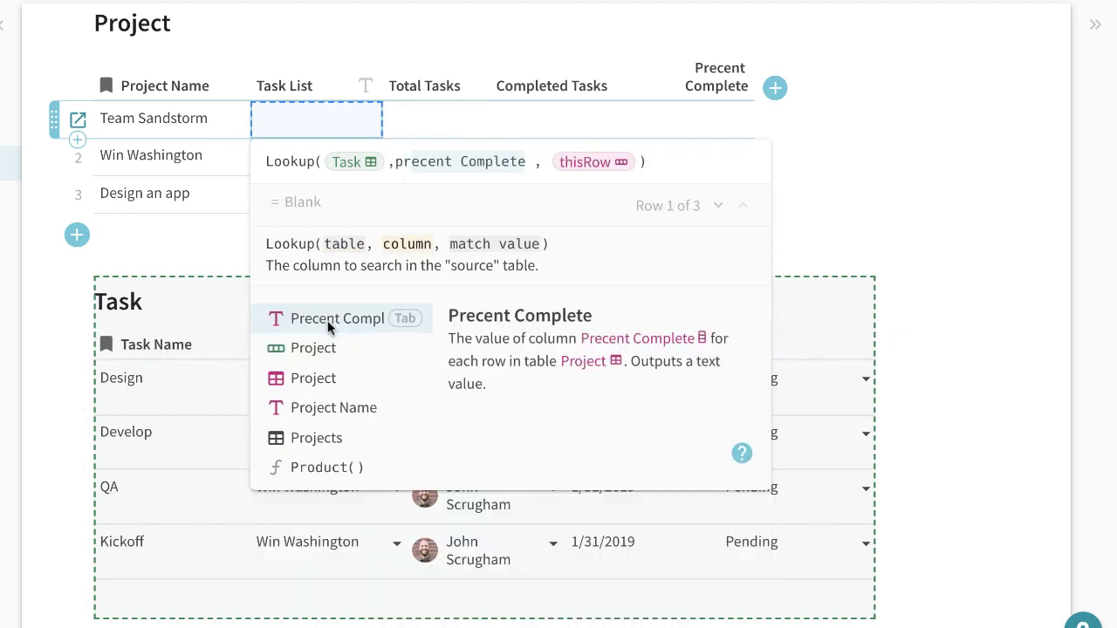
{"action": "left_click", "coordinate": [312, 347]}
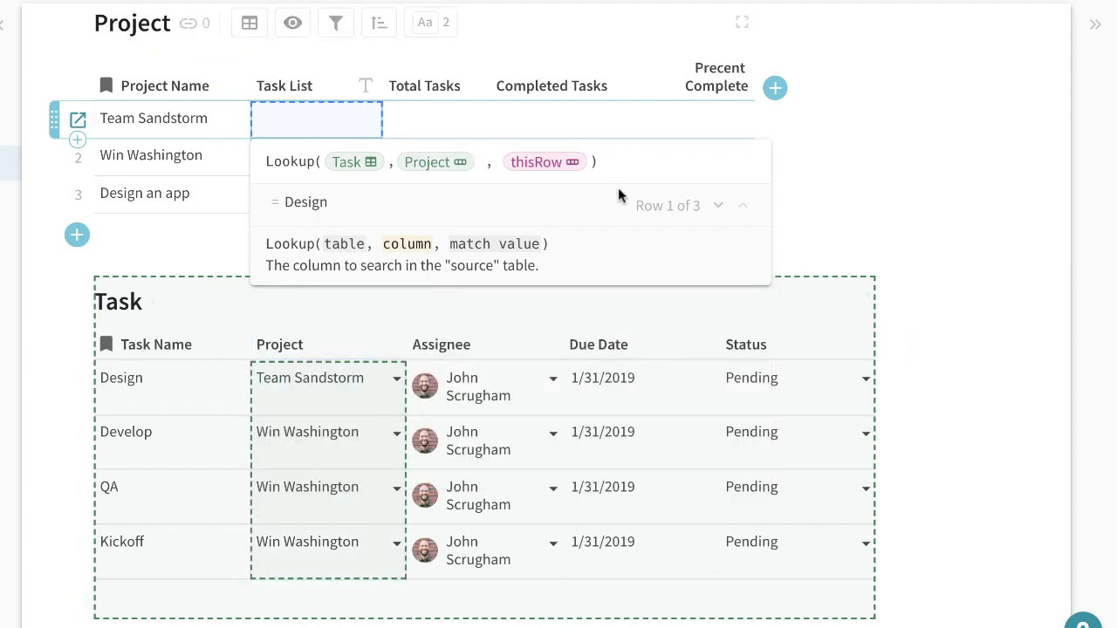
{"action": "key", "text": "Return"}
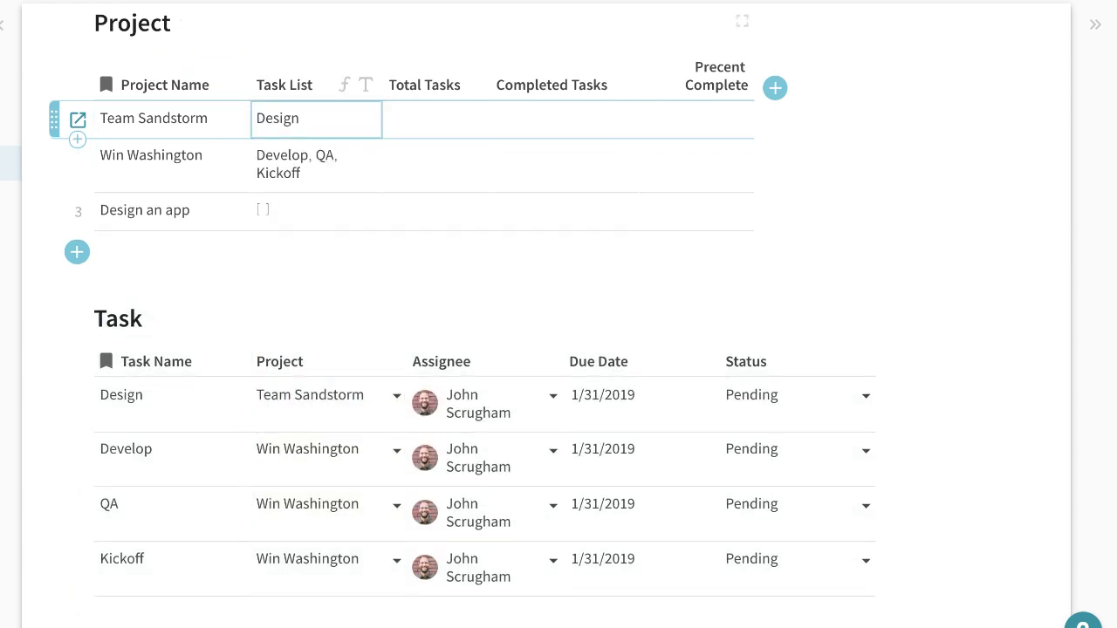
Step: Copy the Task List column's Lookup formula into the Total Tasks column of the Project table
{"action": "double_click", "coordinate": [341, 114]}
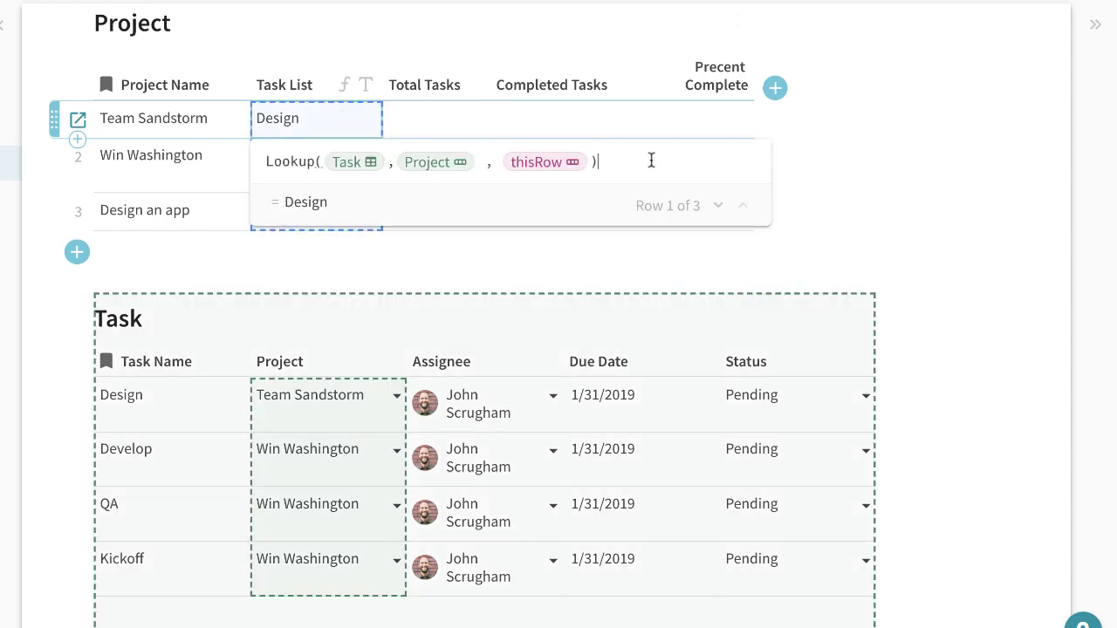
{"action": "left_click_drag", "start_coordinate": [640, 165], "coordinate": [258, 158]}
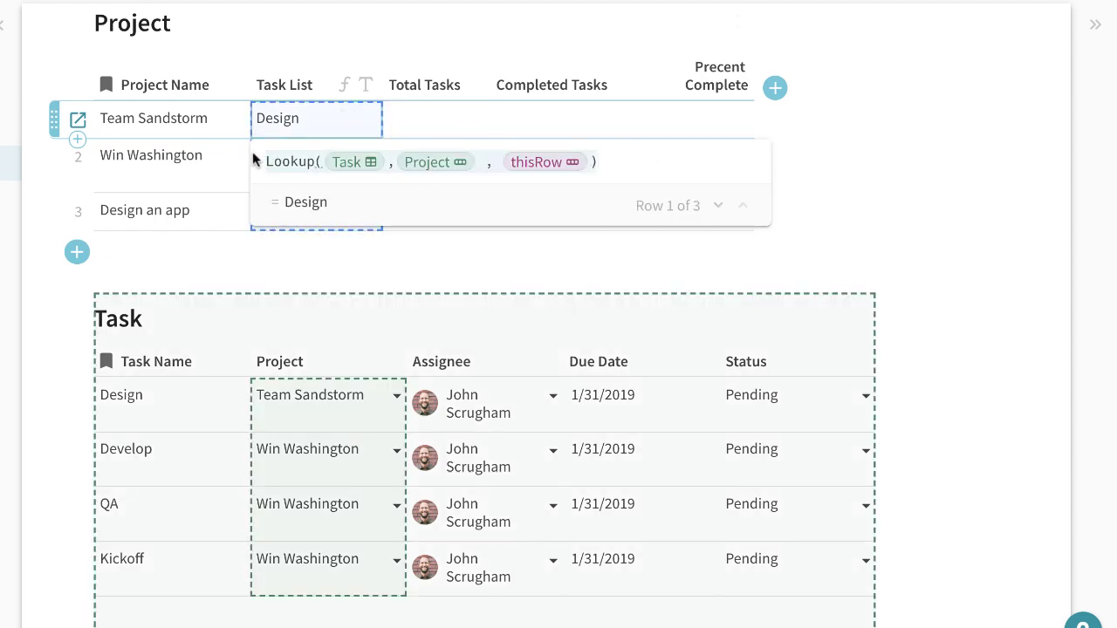
{"action": "left_click", "coordinate": [424, 120]}
{"action": "double_click", "coordinate": [427, 123]}
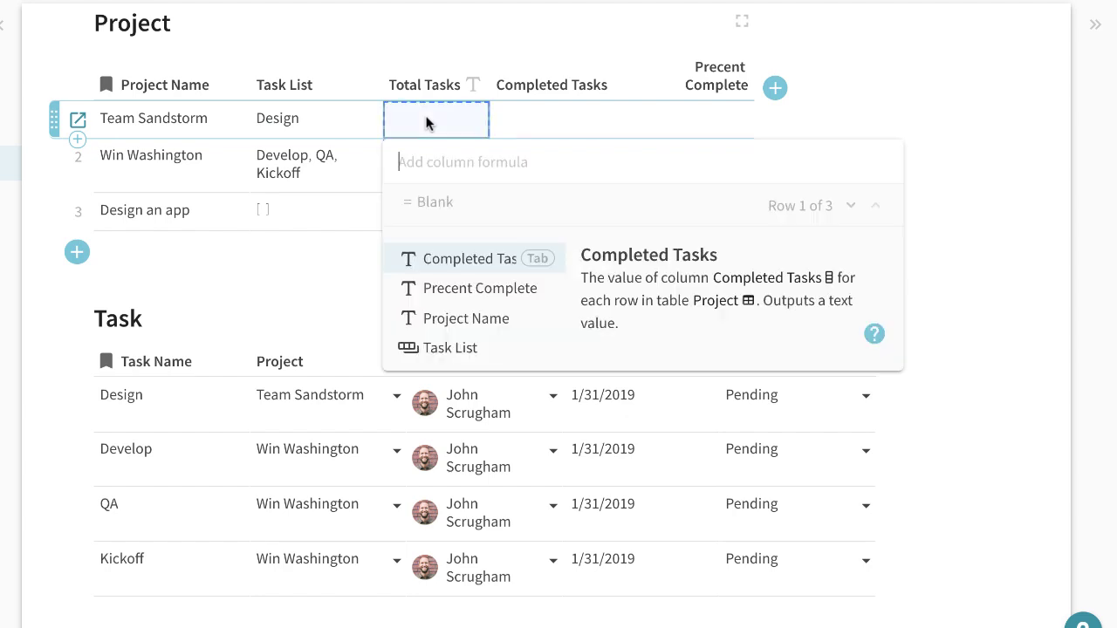
{"action": "key", "text": "ctrl+v"}
{"action": "key", "text": "Return"}
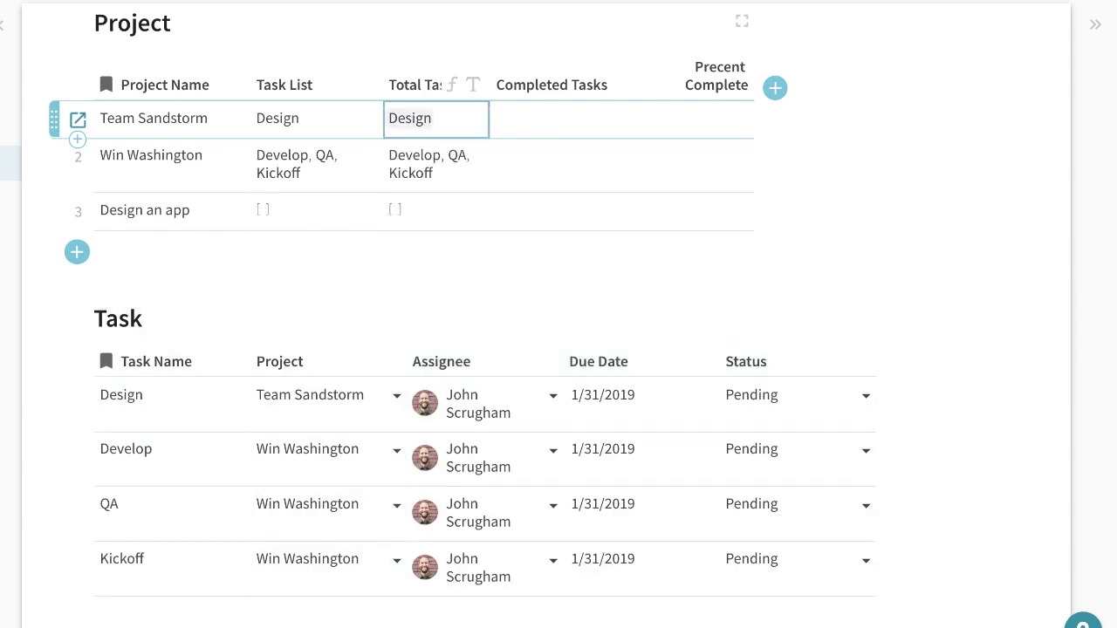
Step: Append .Count() to the Lookup formula in the Total Tasks column and review the resulting formula
{"action": "double_click", "coordinate": [453, 127]}
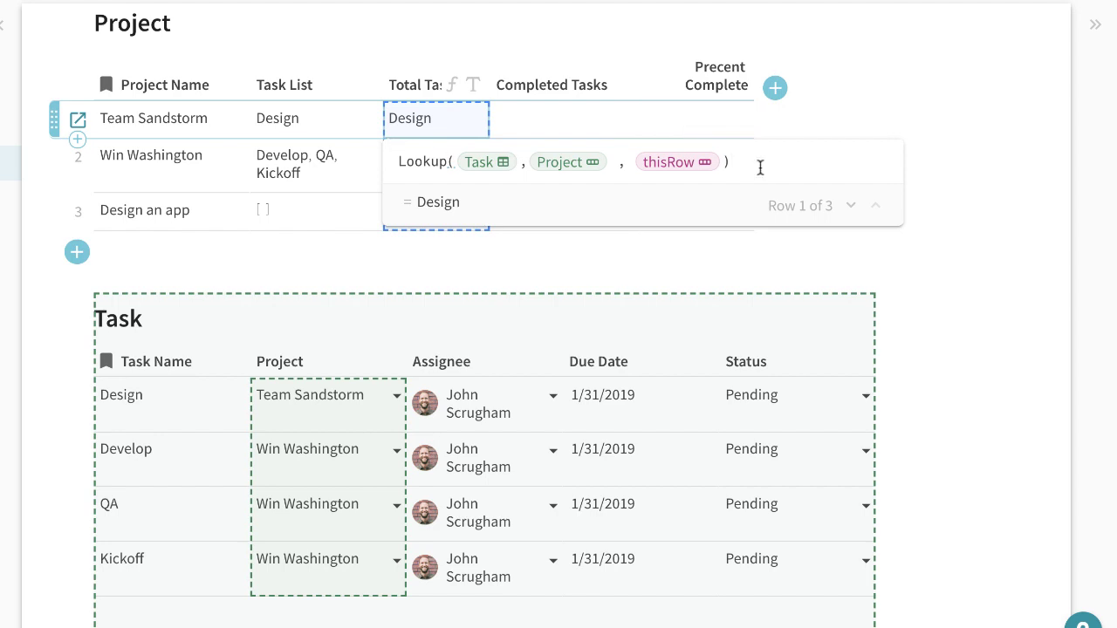
{"action": "type", "text": ".cou"}
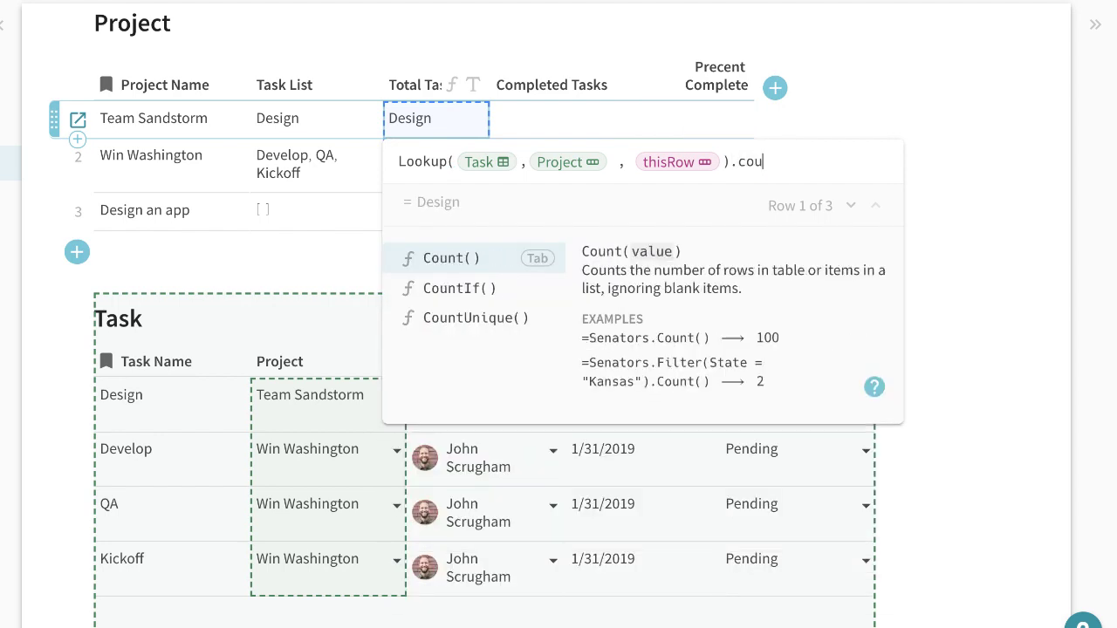
{"action": "left_click", "coordinate": [446, 262]}
{"action": "key", "text": "Return"}
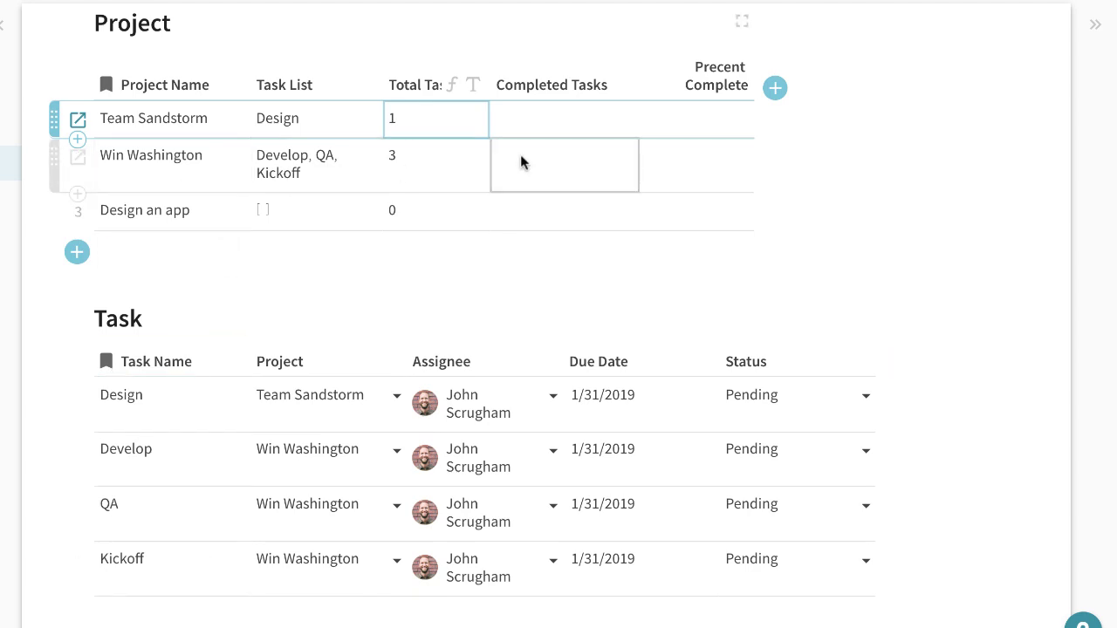
{"action": "left_click", "coordinate": [436, 109]}
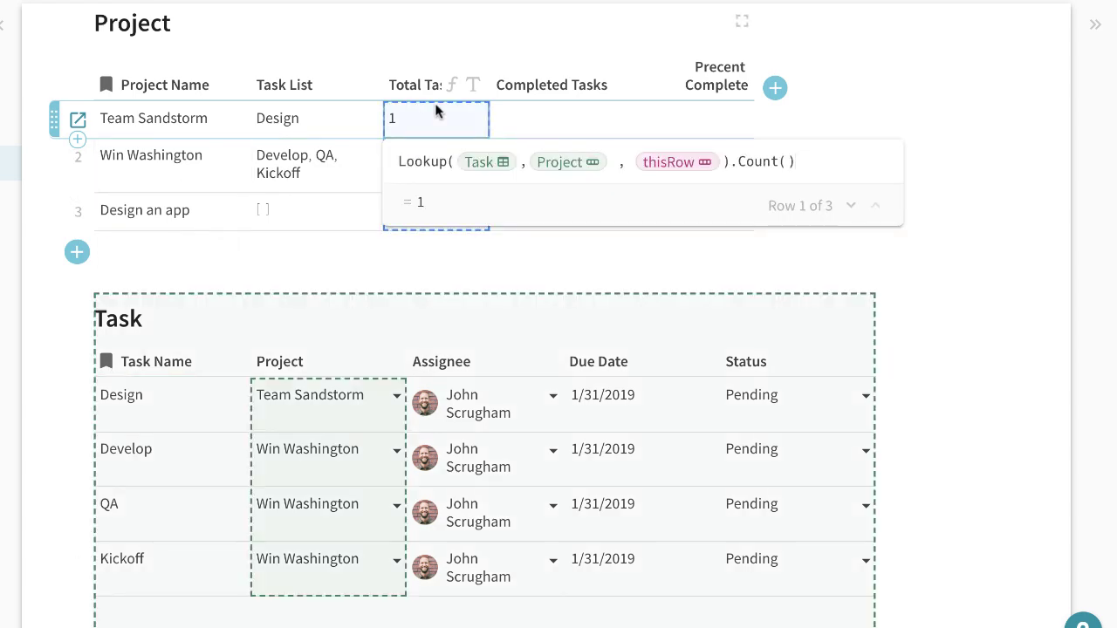
Step: Give the Completed Tasks column the formula Task.Filter(Project=thisRow)
{"action": "left_click", "coordinate": [572, 114]}
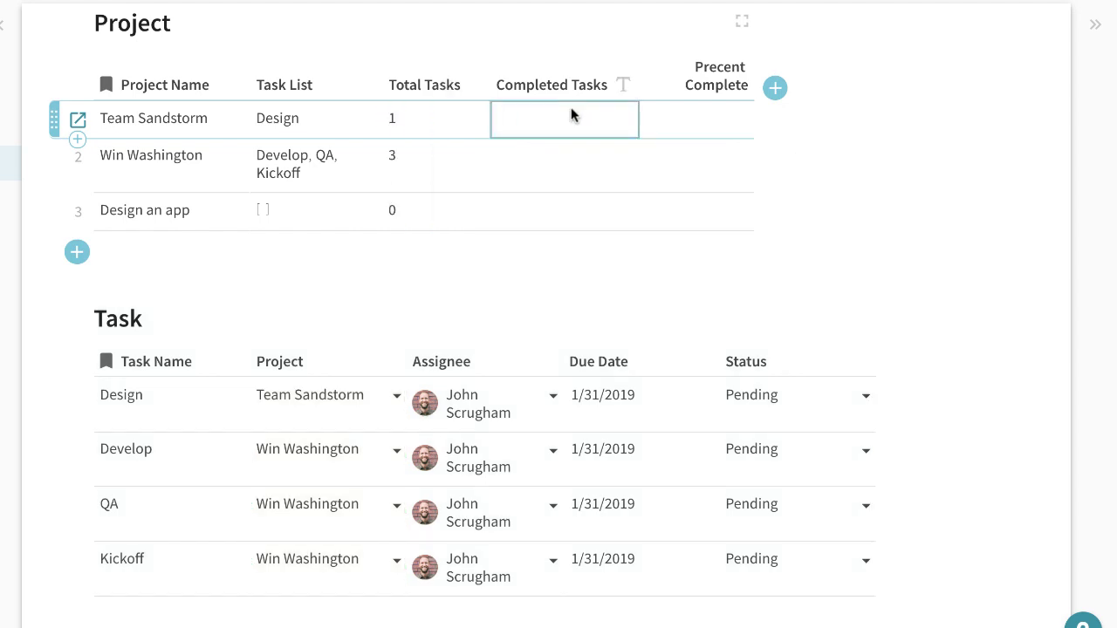
{"action": "left_click", "coordinate": [572, 113]}
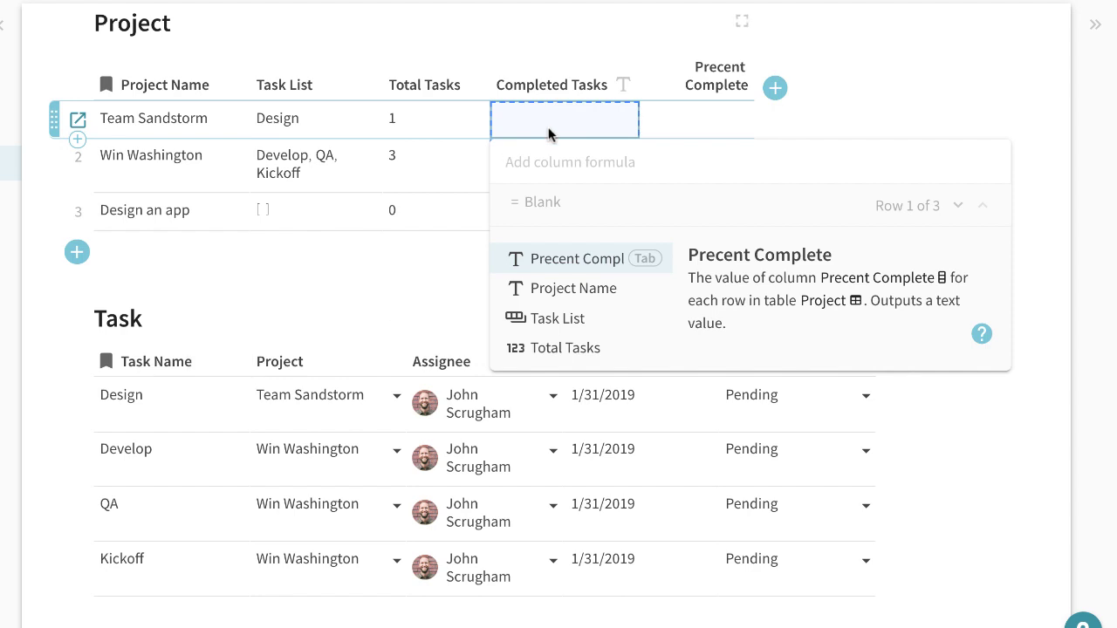
{"action": "type", "text": "task"}
{"action": "left_click", "coordinate": [521, 258]}
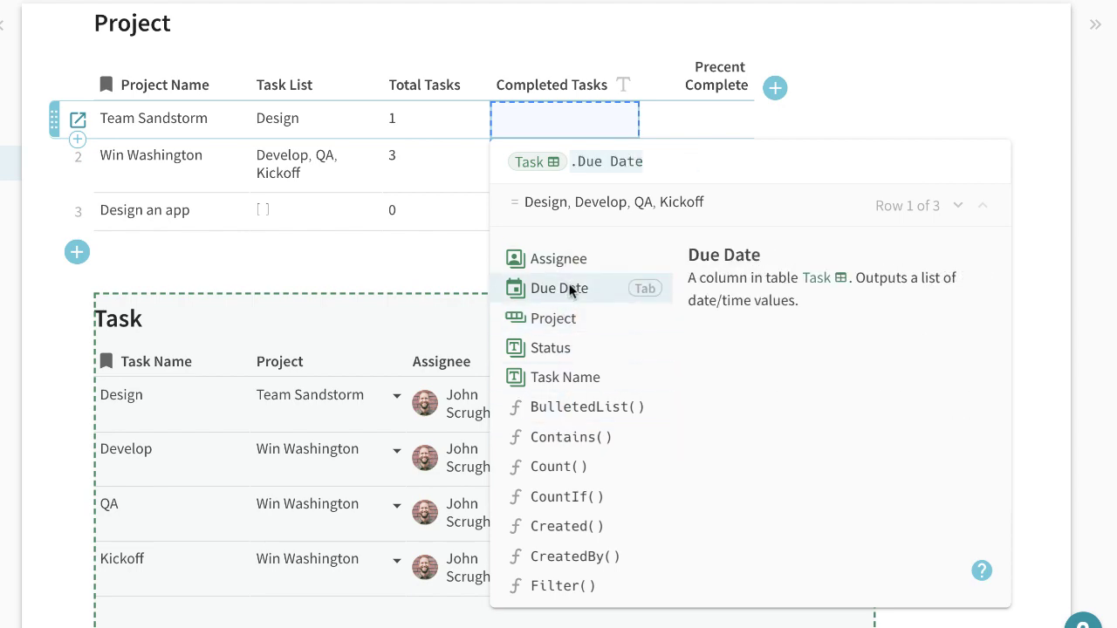
{"action": "type", "text": "fil"}
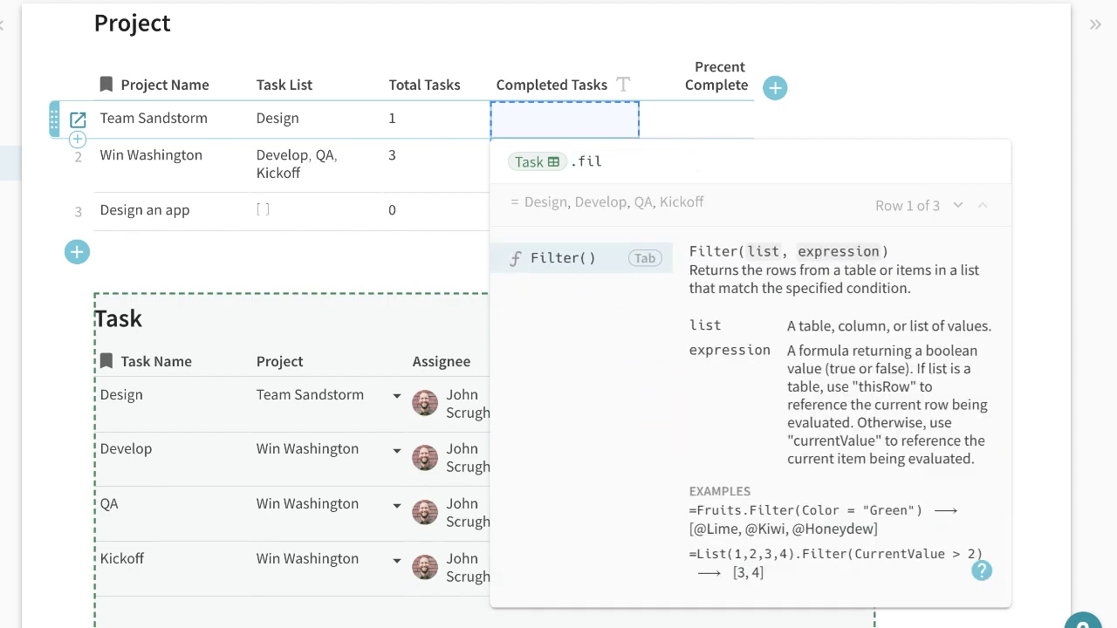
{"action": "key", "text": "Tab"}
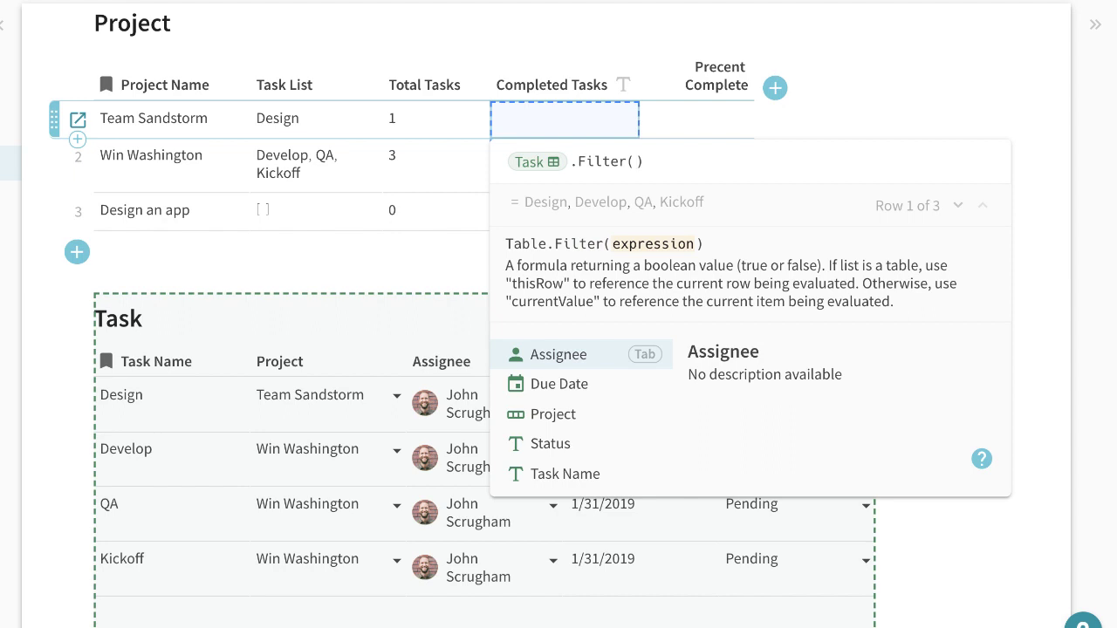
{"action": "left_click", "coordinate": [550, 414]}
{"action": "type", "text": "="}
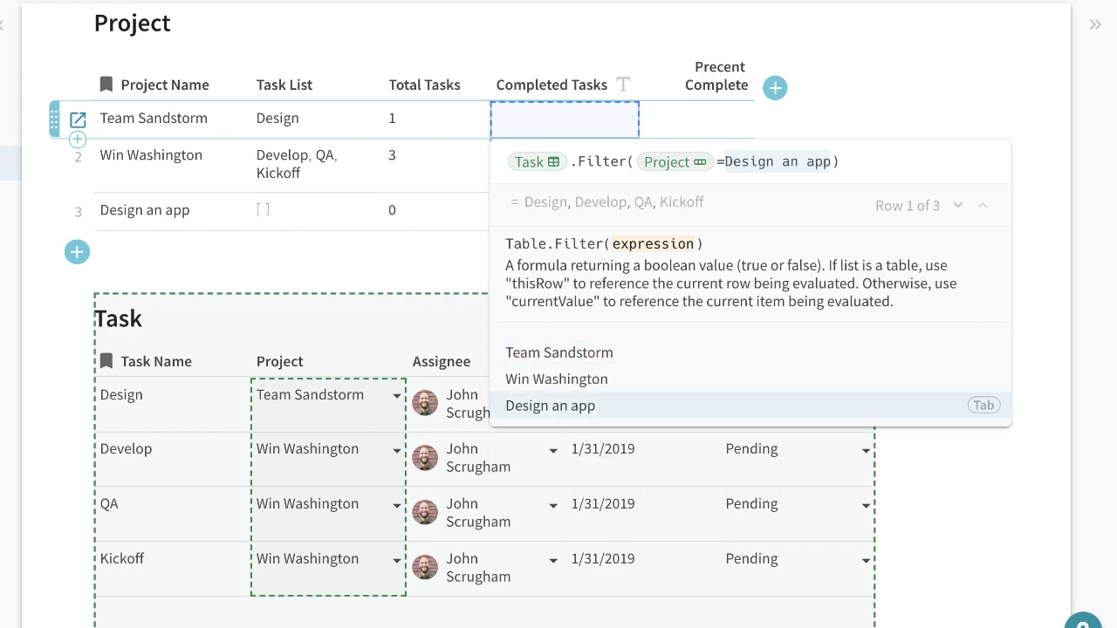
{"action": "type", "text": "thisRow"}
{"action": "left_click", "coordinate": [556, 384]}
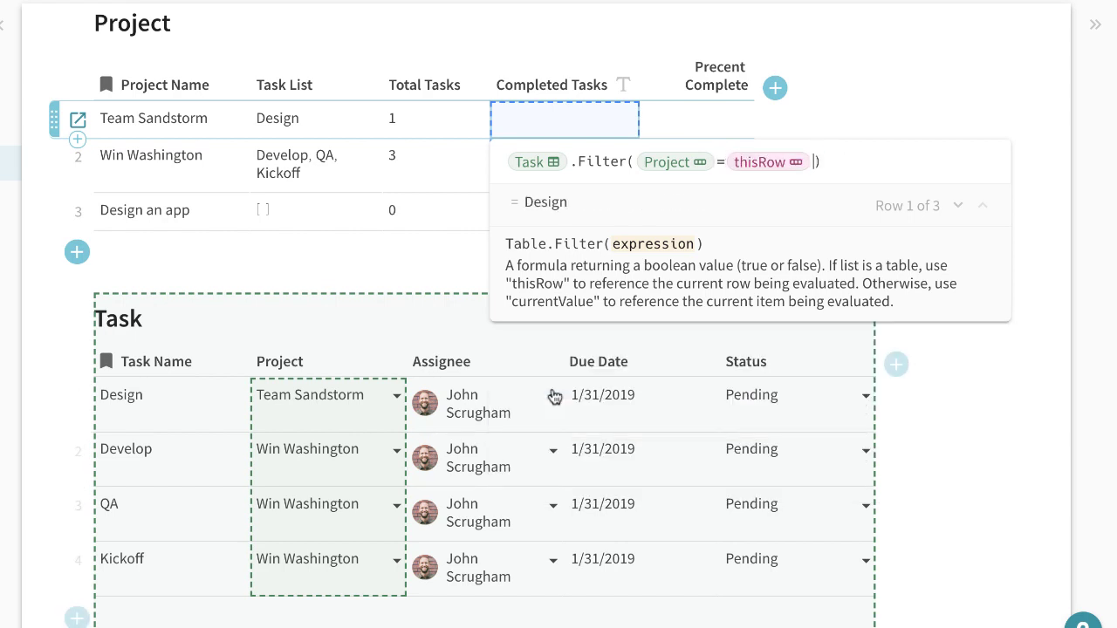
{"action": "left_click", "coordinate": [833, 163]}
{"action": "key", "text": "Return"}
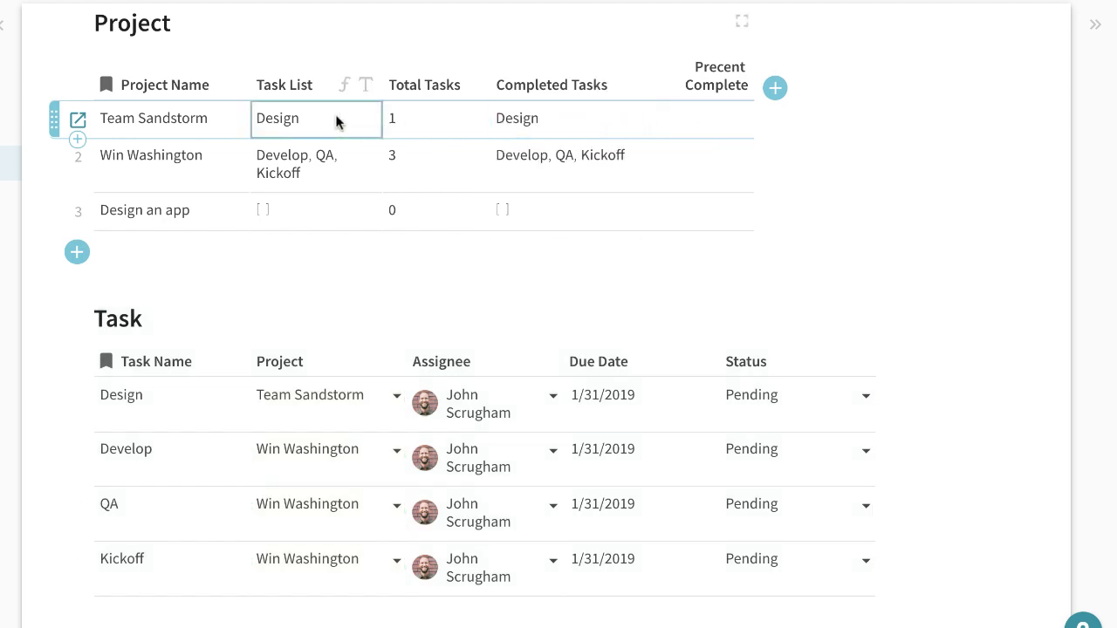
Step: Append .Count() to the Completed Tasks filter formula and open the Total Tasks formula for comparison
{"action": "left_click", "coordinate": [338, 123]}
{"action": "left_click", "coordinate": [560, 112]}
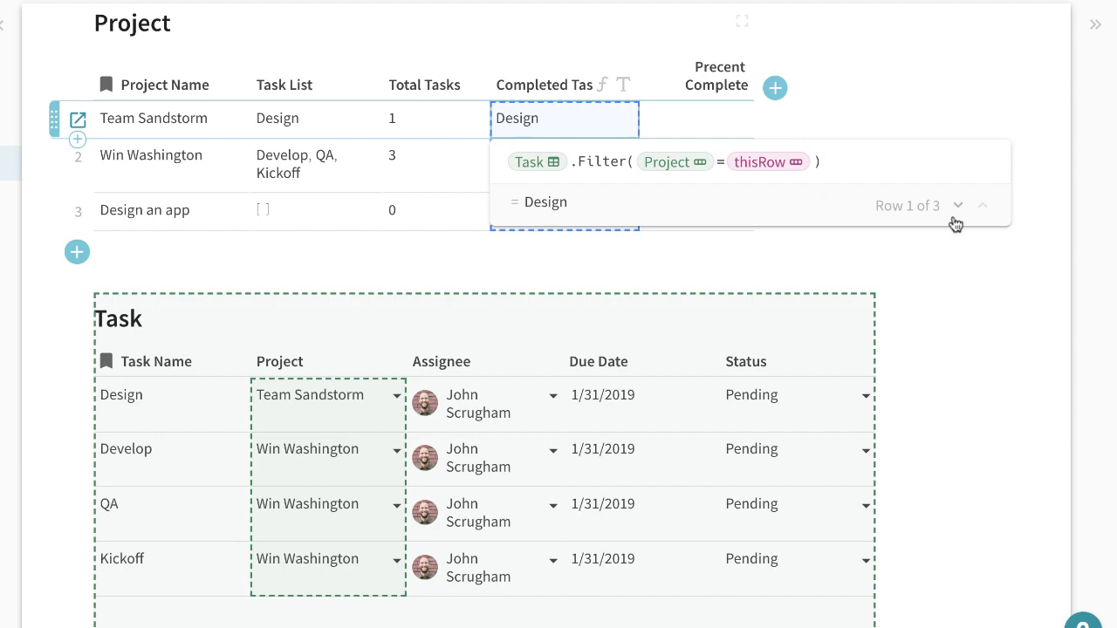
{"action": "type", "text": ".cou"}
{"action": "key", "text": "Tab"}
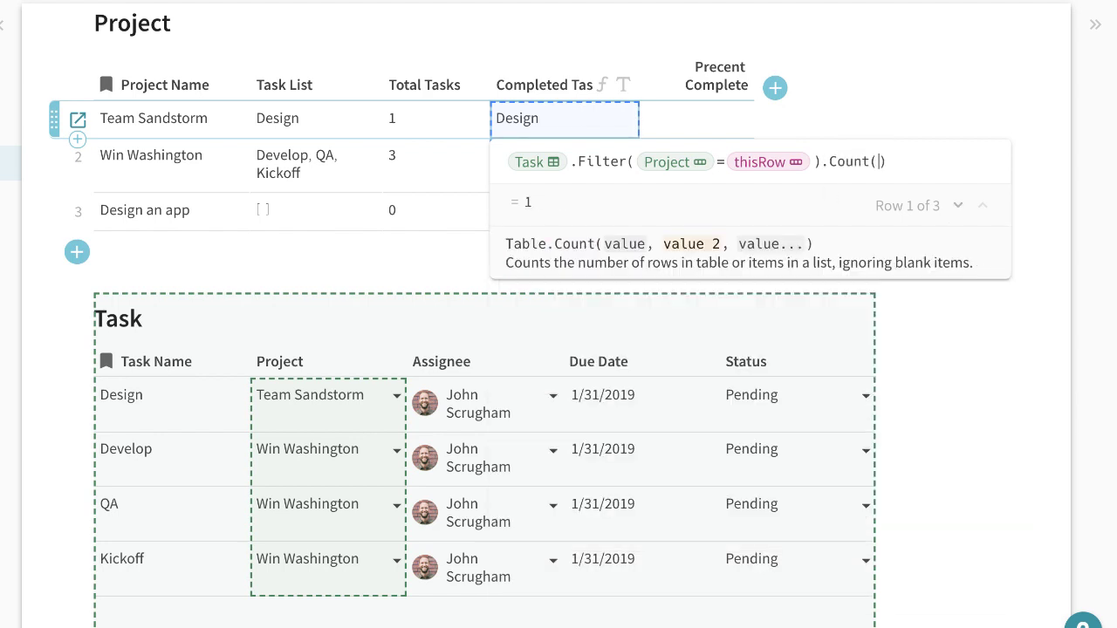
{"action": "key", "text": "Return"}
{"action": "left_click", "coordinate": [449, 124]}
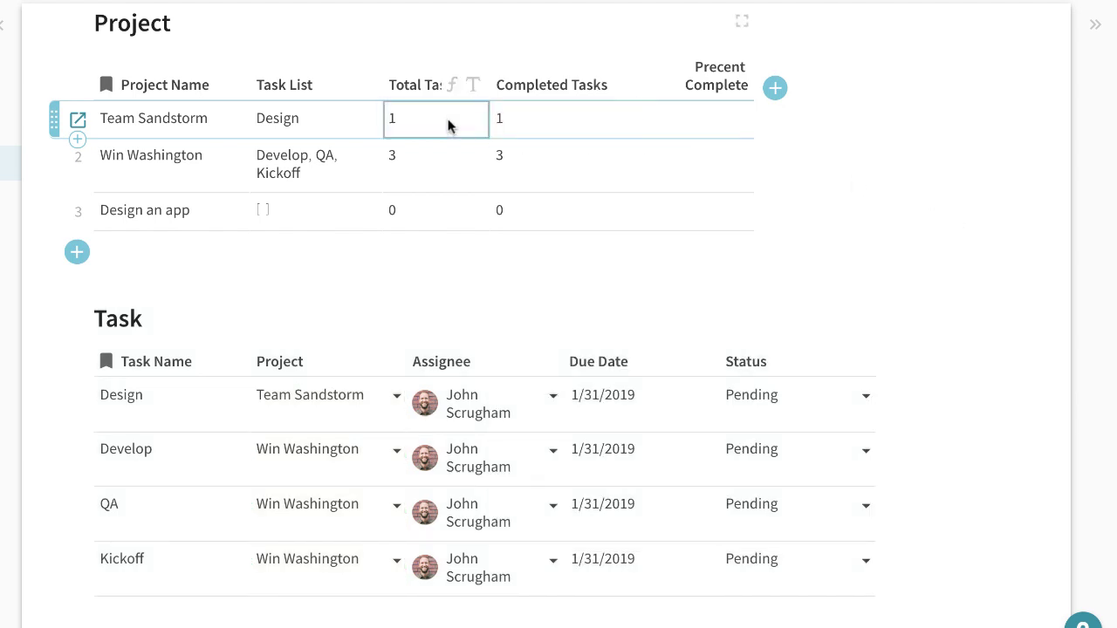
{"action": "double_click", "coordinate": [449, 124]}
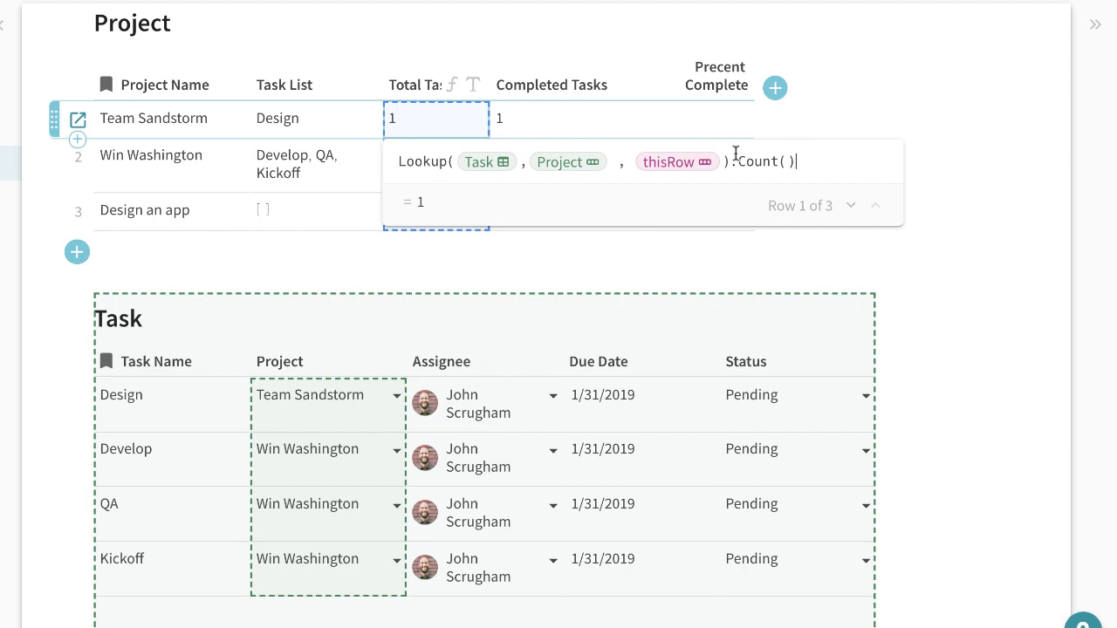
Step: Extend the Completed Tasks filter condition with AND Status="Complete" so only completed tasks are counted
{"action": "double_click", "coordinate": [573, 132]}
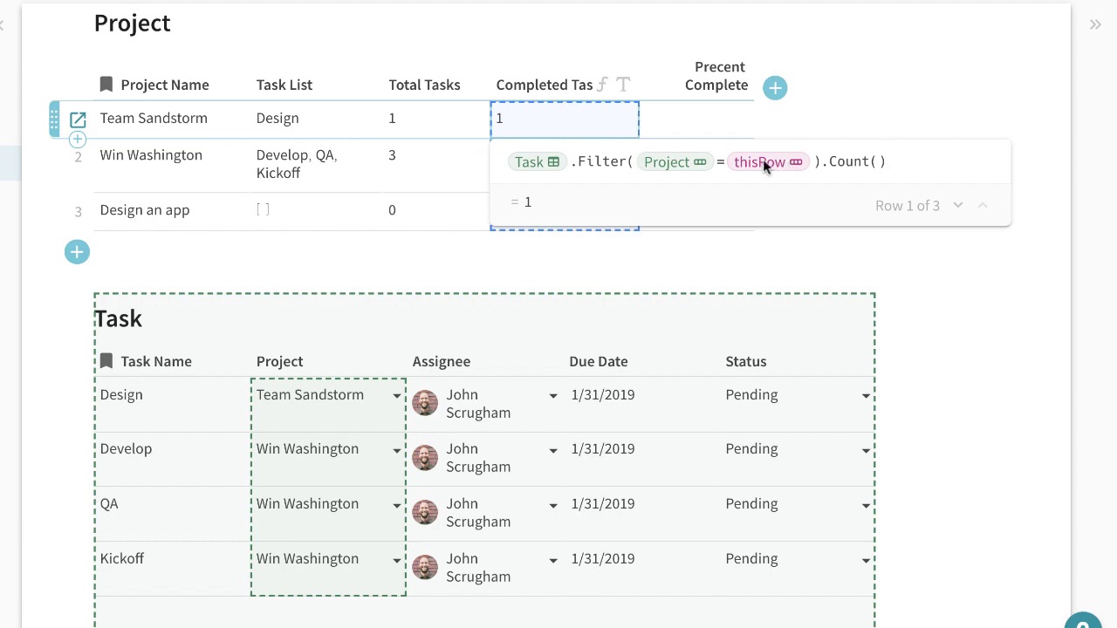
{"action": "left_click", "coordinate": [812, 160]}
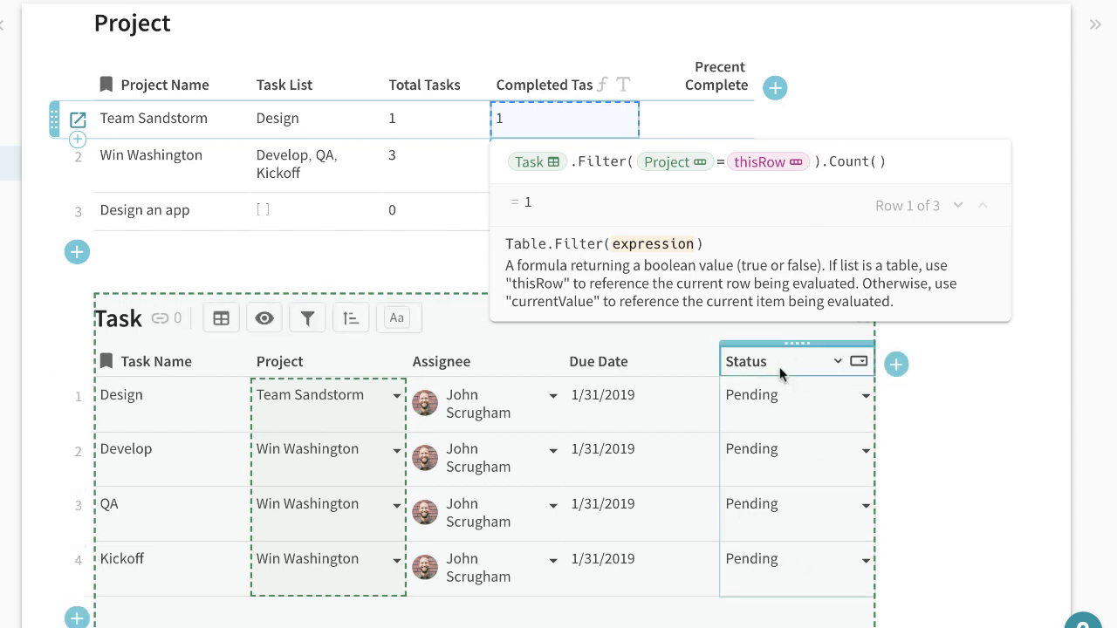
{"action": "type", "text": "AND "}
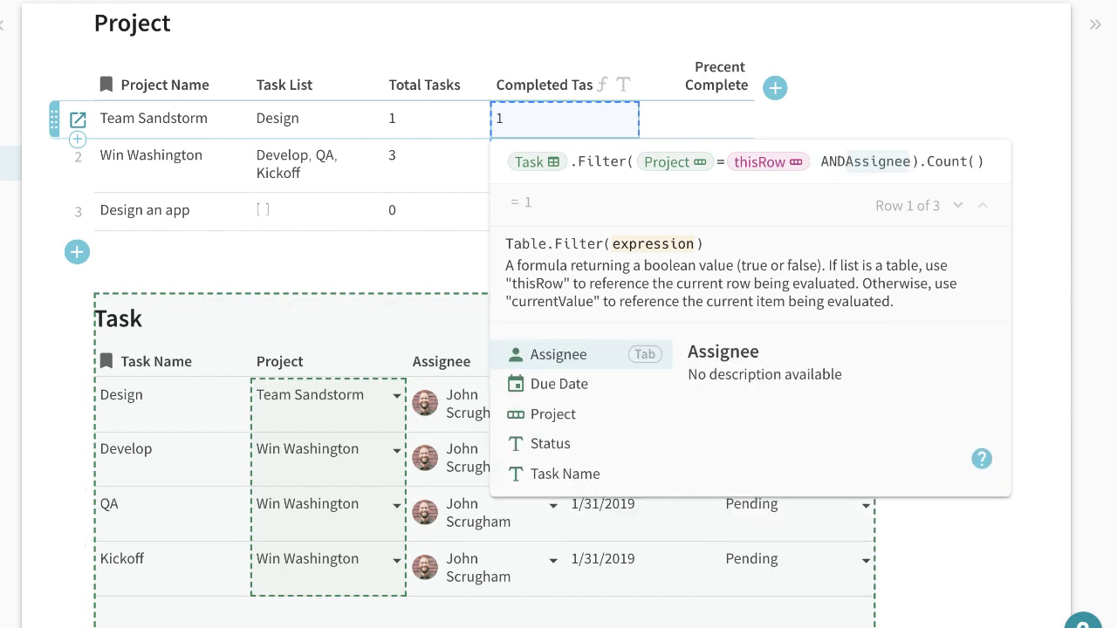
{"action": "type", "text": "status"}
{"action": "key", "text": "Tab"}
{"action": "type", "text": "="}
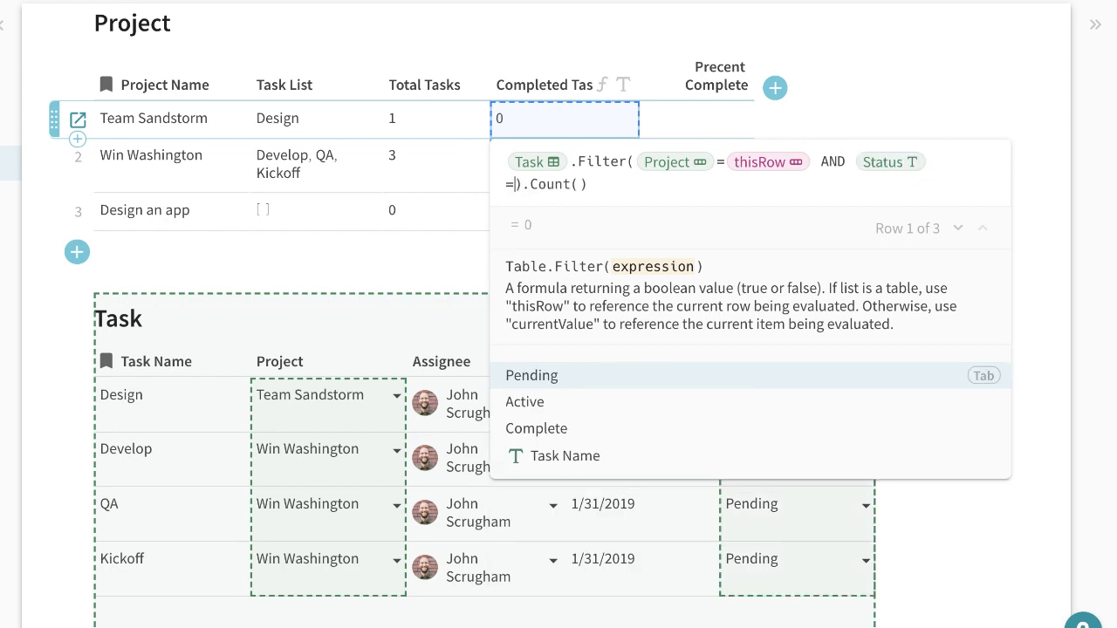
{"action": "left_click", "coordinate": [534, 428]}
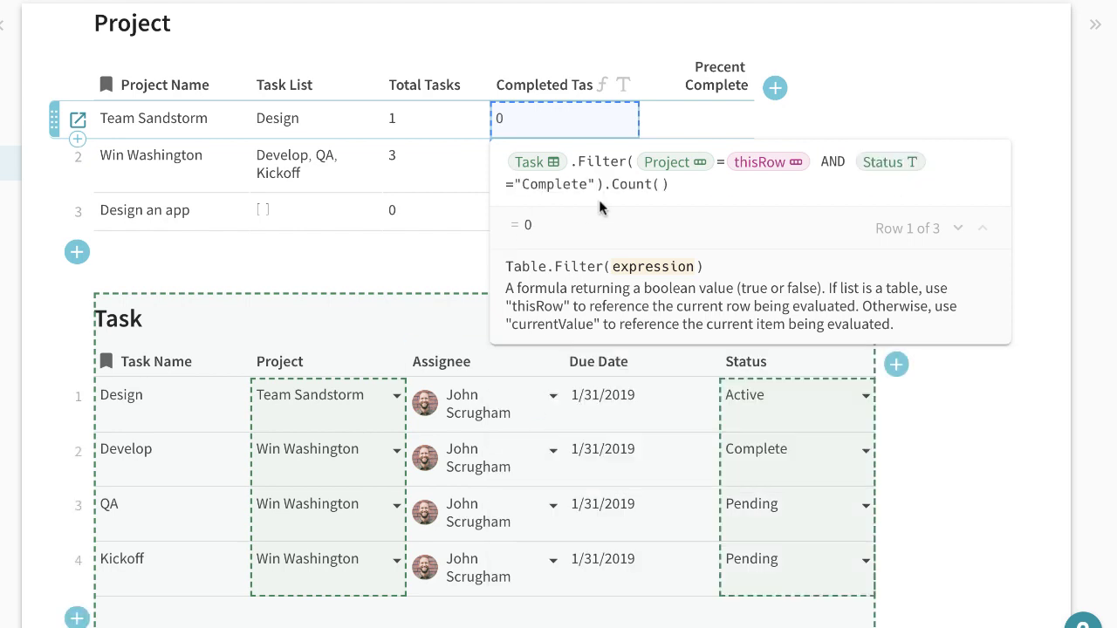
{"action": "key", "text": "Return"}
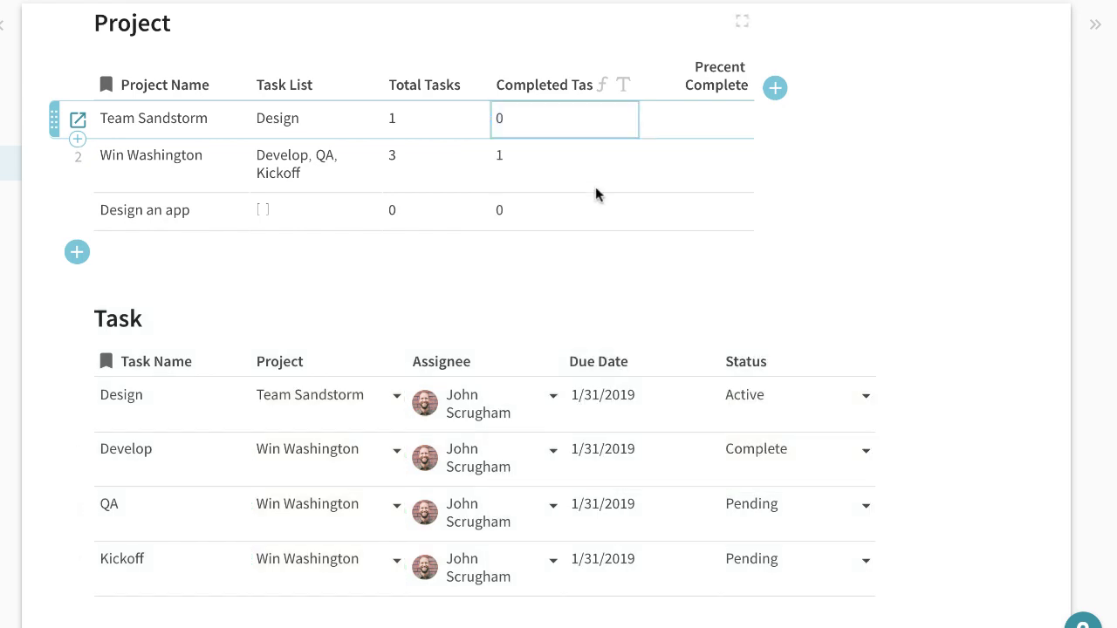
Step: Set the status of the QA task to Complete in the Task table
{"action": "left_click", "coordinate": [536, 162]}
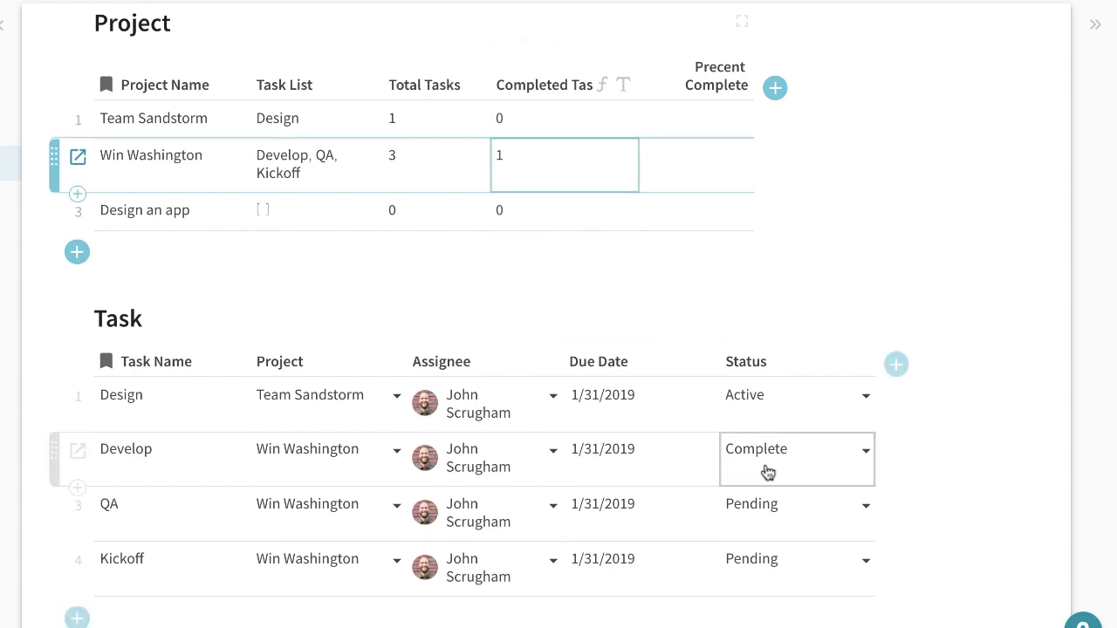
{"action": "left_click", "coordinate": [825, 507]}
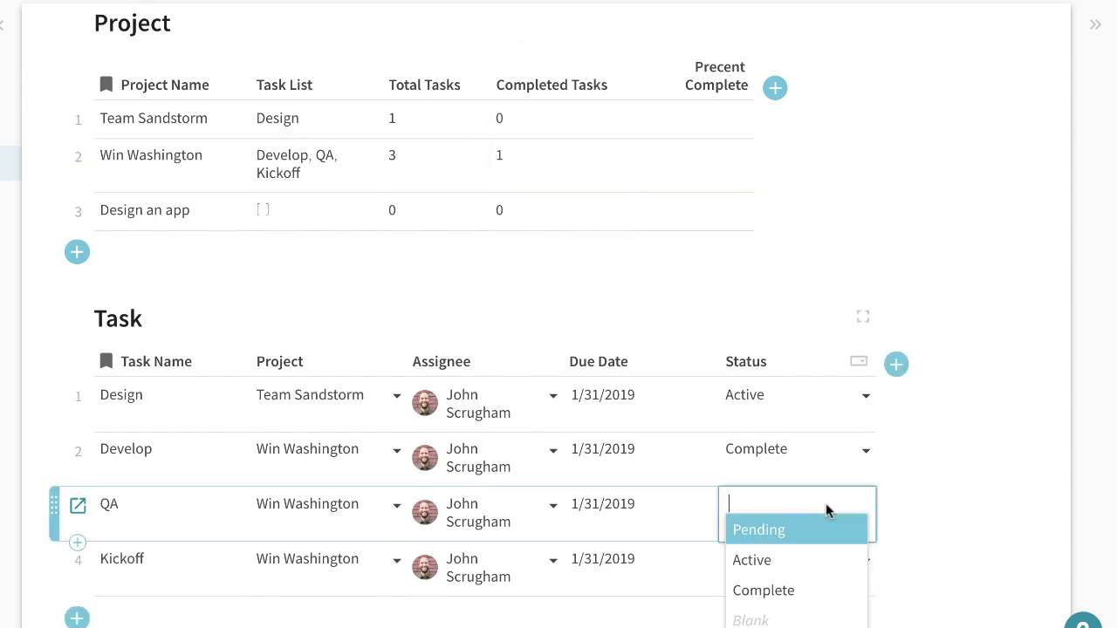
{"action": "left_click", "coordinate": [788, 591]}
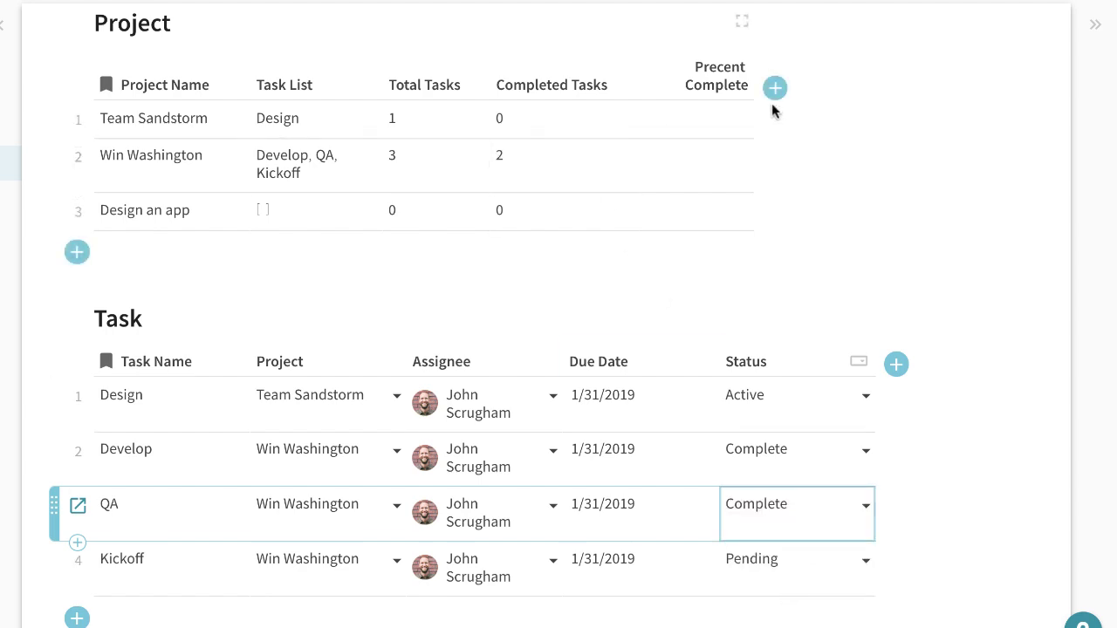
Step: Give the Precent Complete column in the Project table the formula Completed Tasks/Total Tasks
{"action": "left_click", "coordinate": [696, 128]}
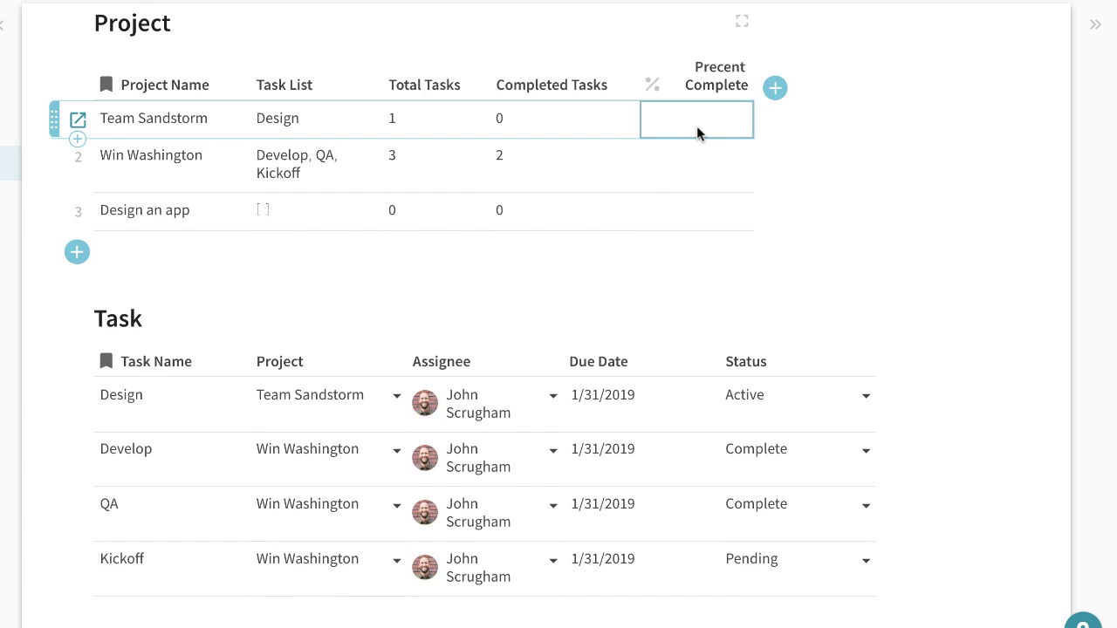
{"action": "key", "text": "equal"}
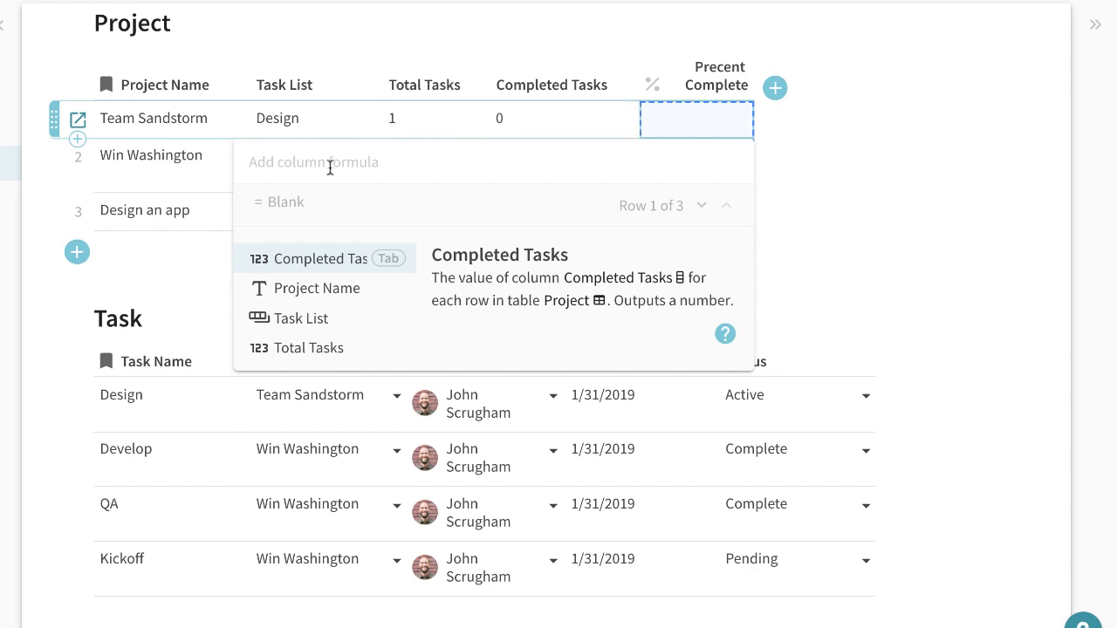
{"action": "type", "text": "companies"}
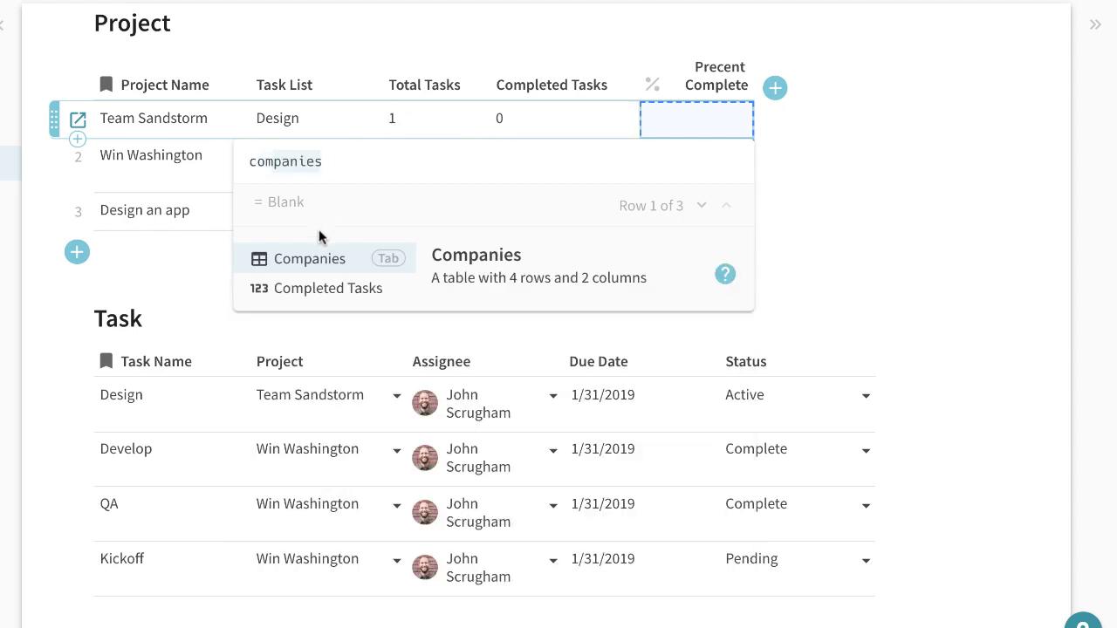
{"action": "left_click", "coordinate": [302, 279]}
{"action": "type", "text": "/Total Tasks"}
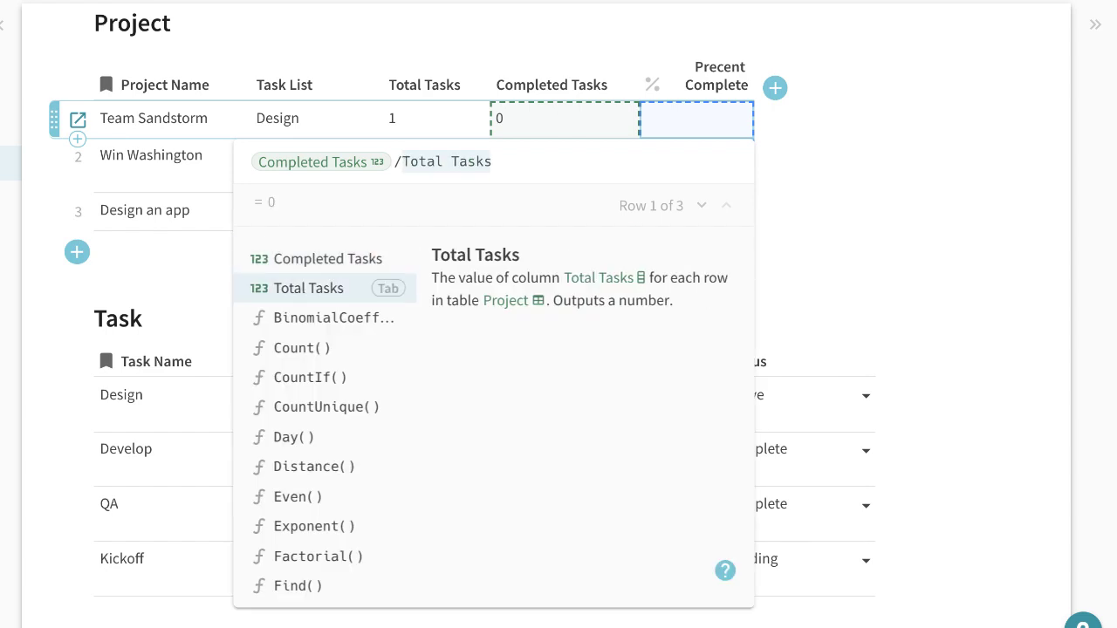
{"action": "left_click", "coordinate": [291, 294]}
{"action": "key", "text": "Return"}
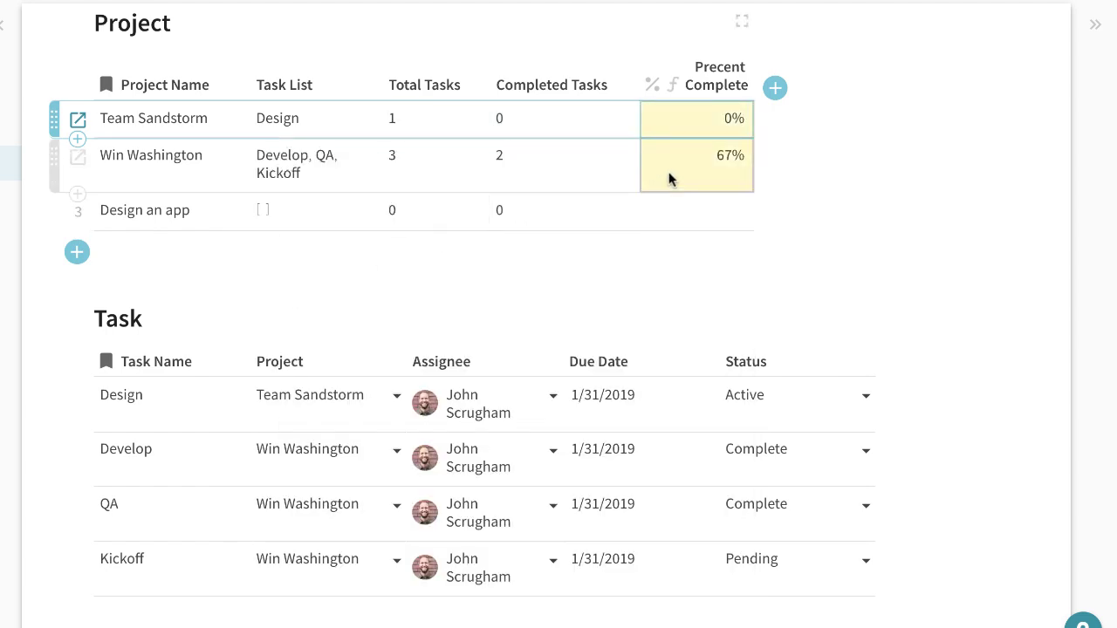
Step: Set the status of the Kickoff and Design tasks to Complete
{"action": "left_click", "coordinate": [807, 572]}
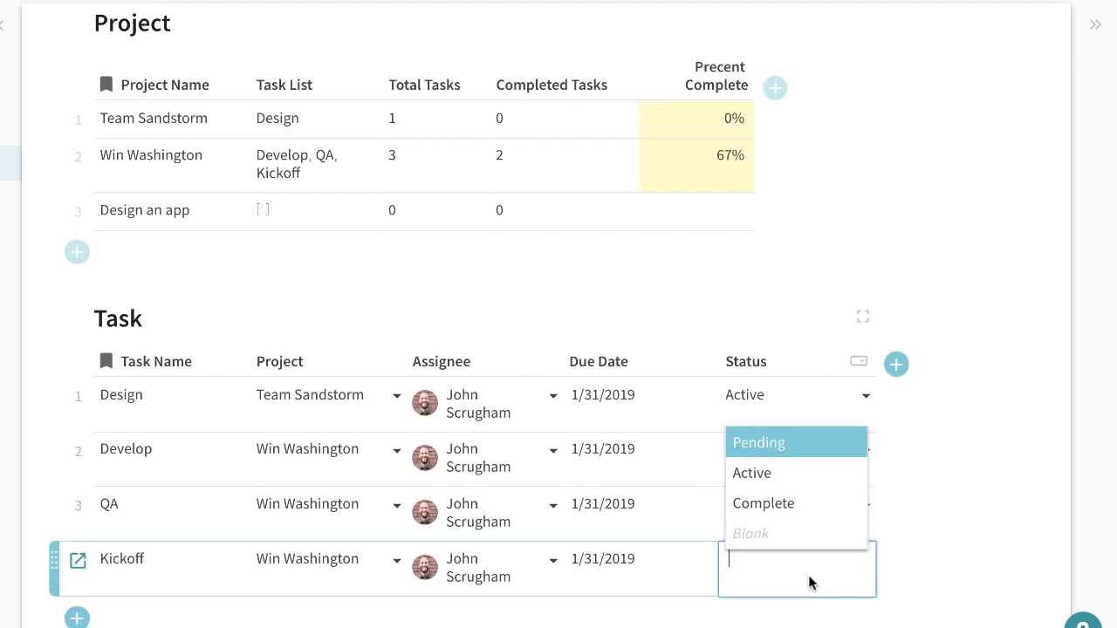
{"action": "left_click", "coordinate": [781, 508]}
{"action": "left_click", "coordinate": [783, 411]}
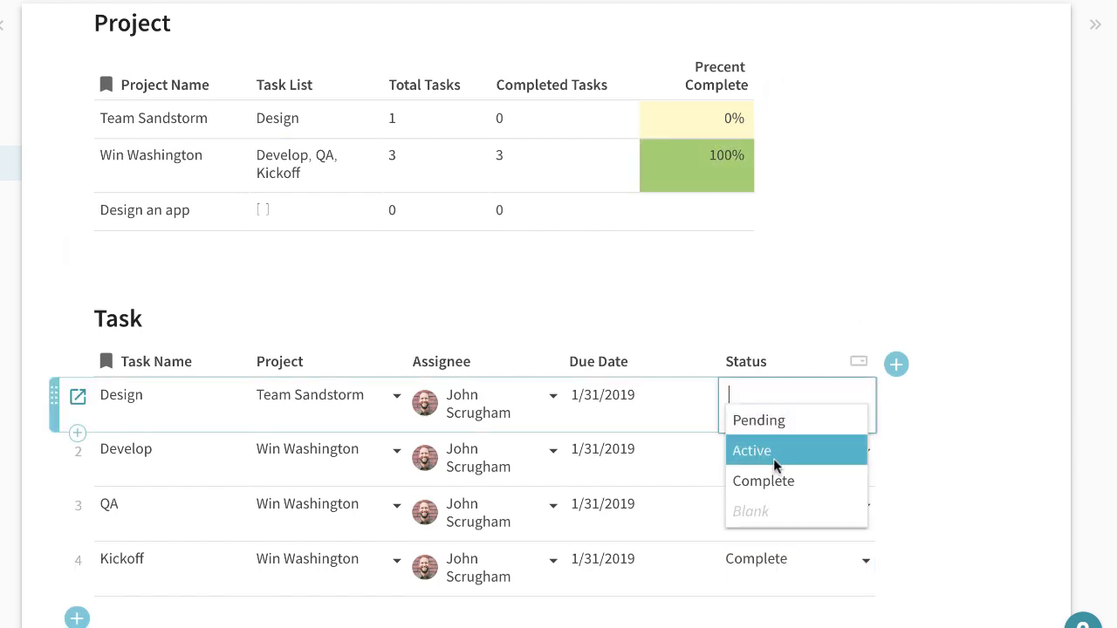
{"action": "left_click", "coordinate": [773, 477]}
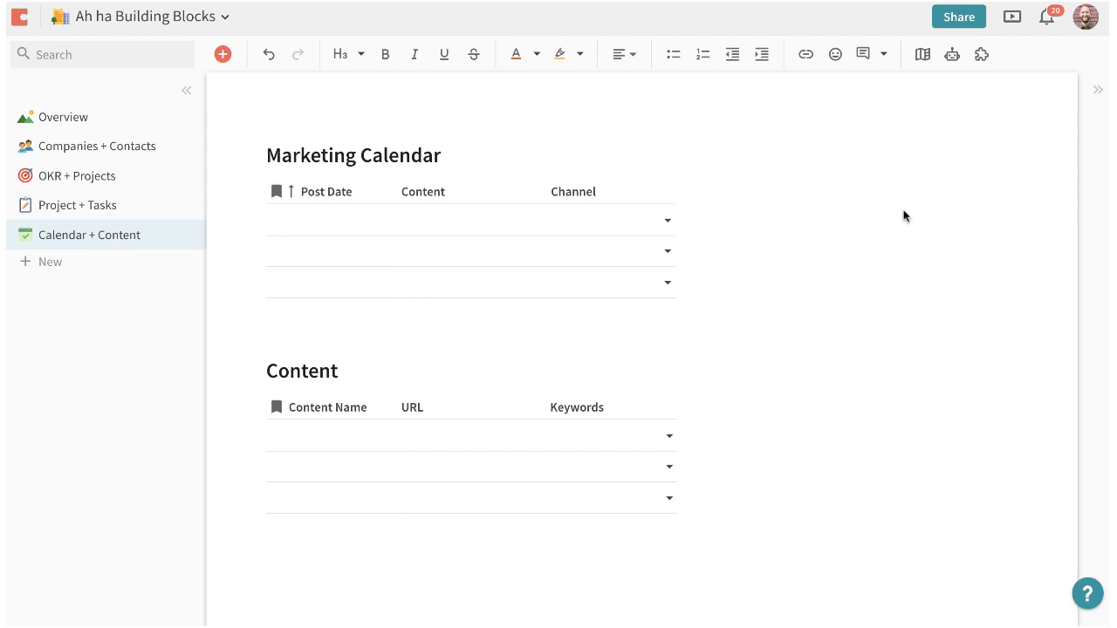
Step: Fill the Post Date column of the Marketing Calendar table with 1/30/2019, 2/5/2019 and 2/7/2019
{"action": "left_click", "coordinate": [377, 220]}
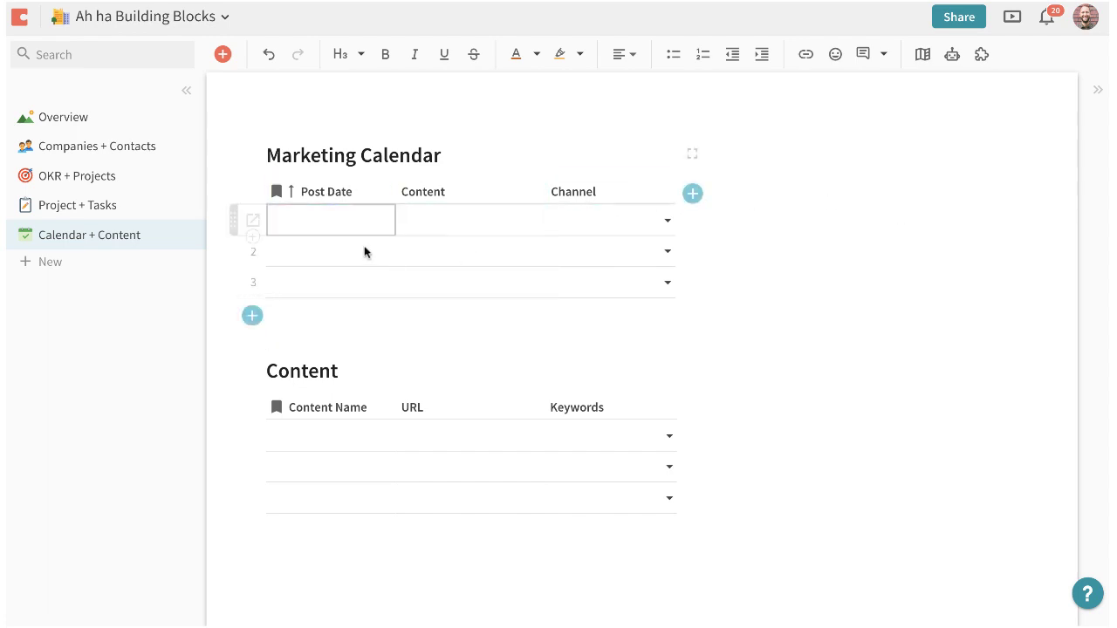
{"action": "left_click", "coordinate": [353, 339]}
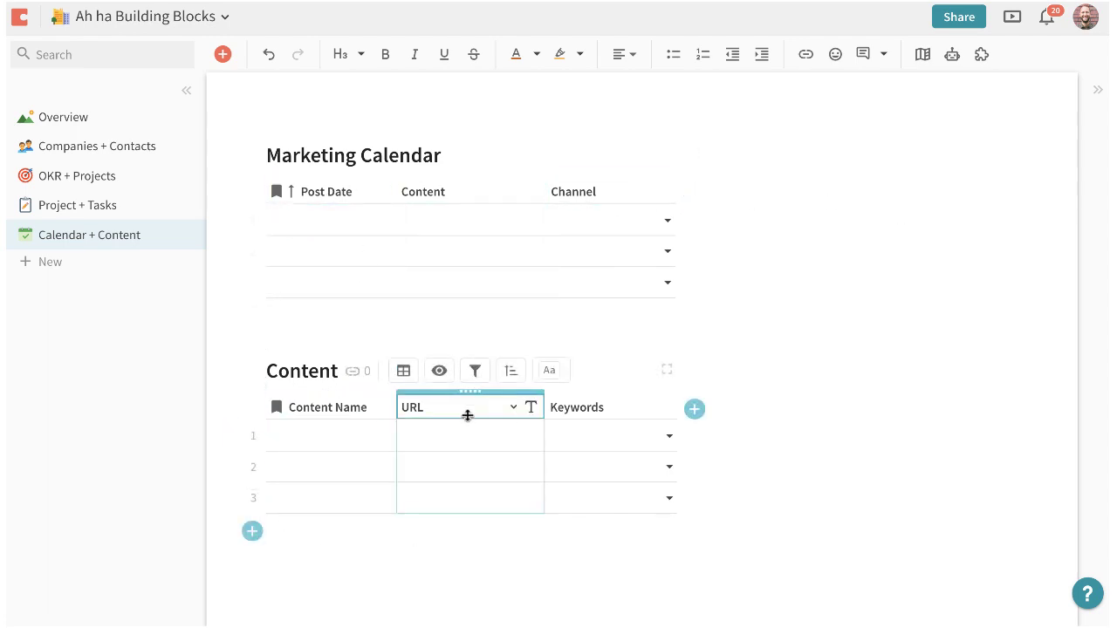
{"action": "left_click", "coordinate": [335, 215]}
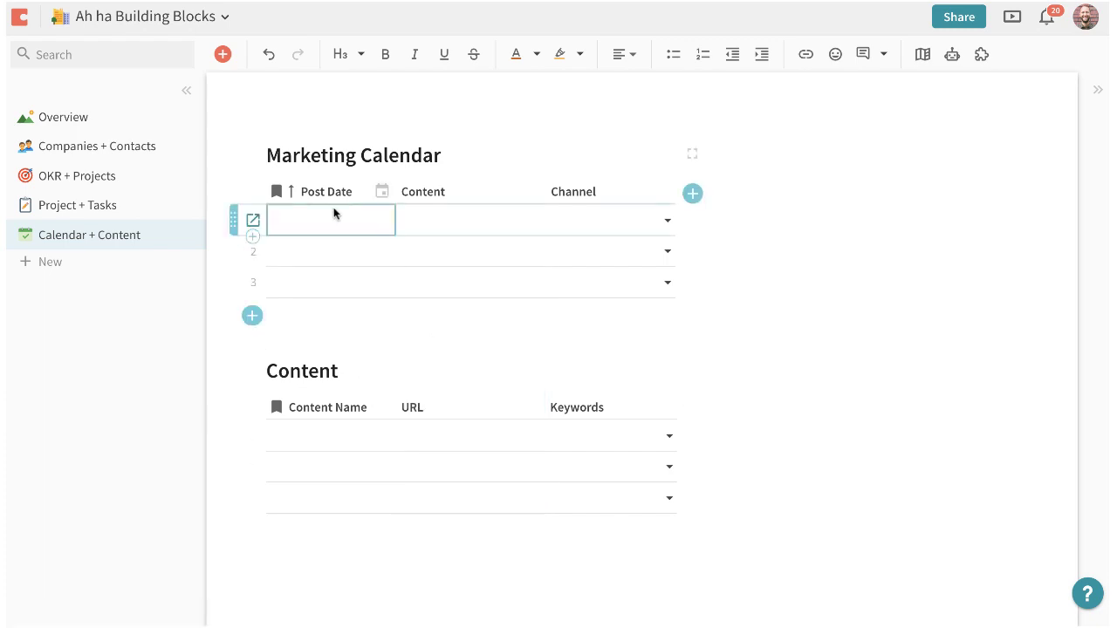
{"action": "left_click", "coordinate": [333, 214]}
{"action": "left_click", "coordinate": [374, 413]}
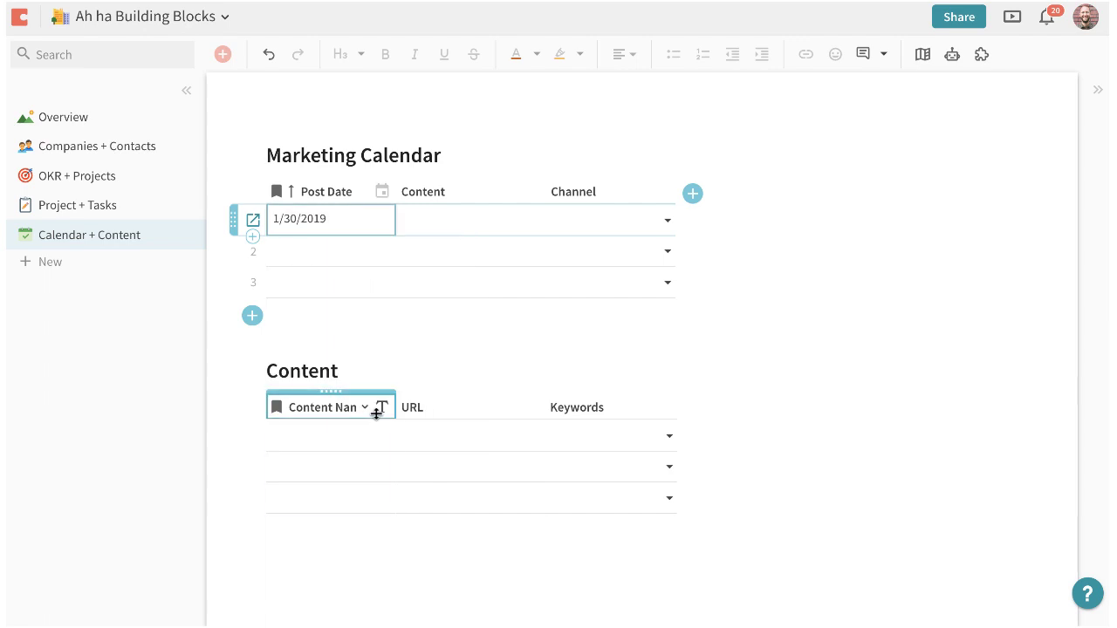
{"action": "left_click", "coordinate": [324, 251]}
{"action": "left_click", "coordinate": [346, 480]}
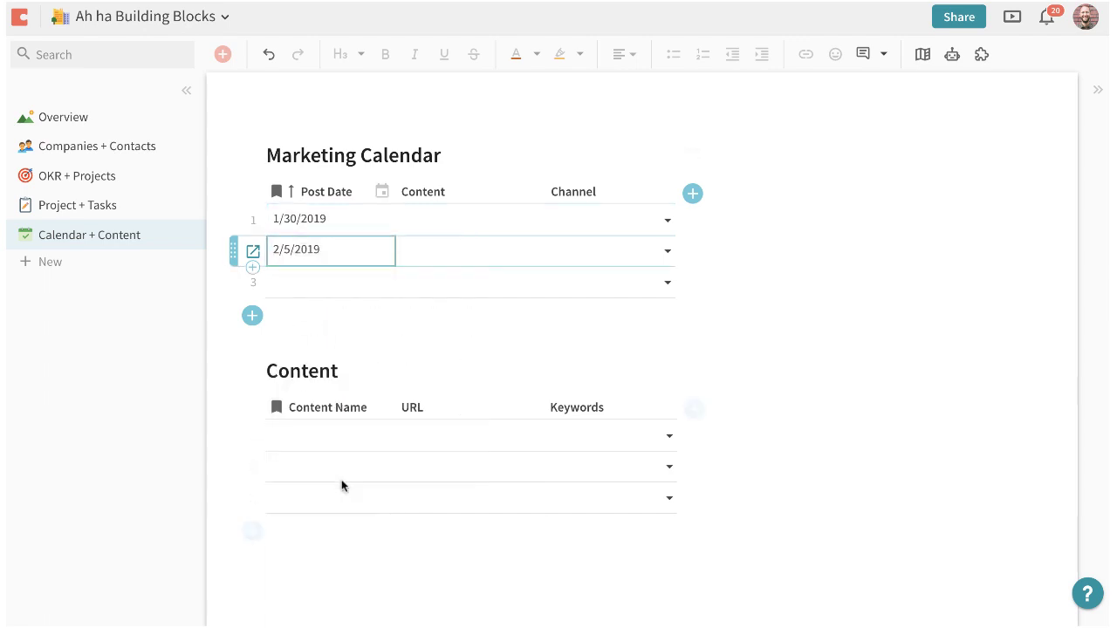
{"action": "left_click", "coordinate": [330, 290]}
{"action": "left_click", "coordinate": [416, 510]}
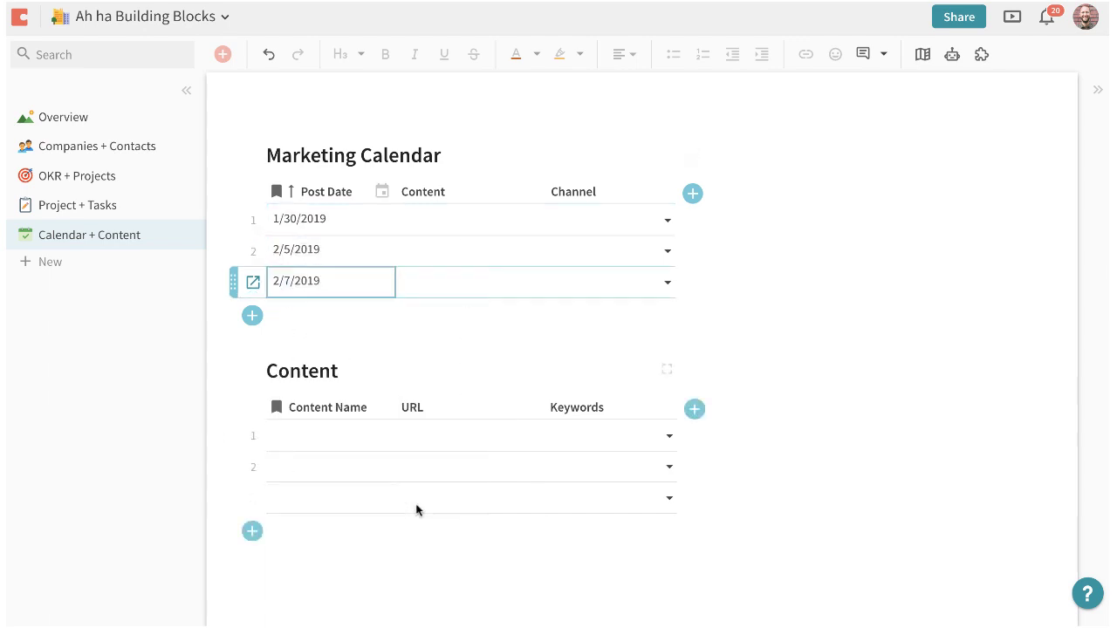
{"action": "left_click", "coordinate": [483, 213]}
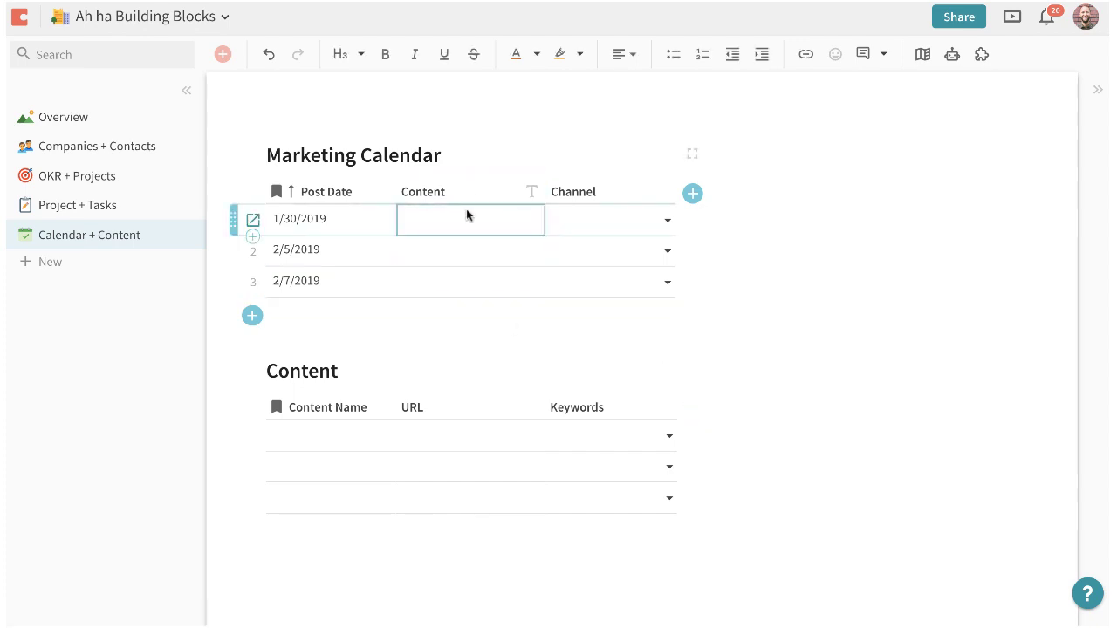
Step: Enter the content names Vineyards in France, Hands-on tourism and Experience locally in the Content table
{"action": "left_click", "coordinate": [328, 443]}
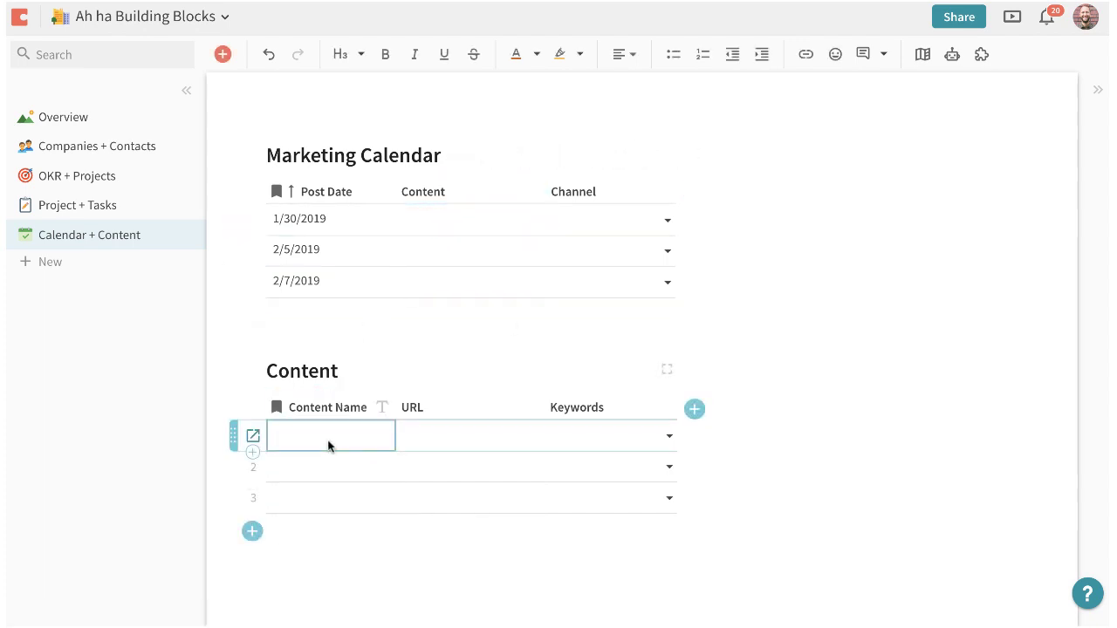
{"action": "type", "text": "Vineyards "}
{"action": "type", "text": "in France"}
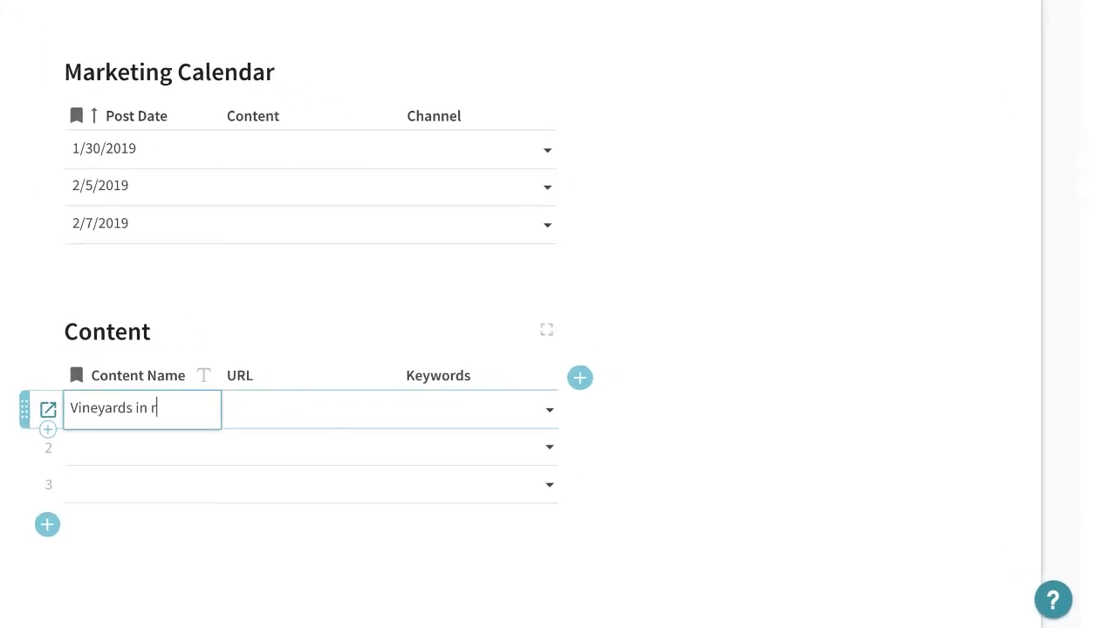
{"action": "key", "text": "Return"}
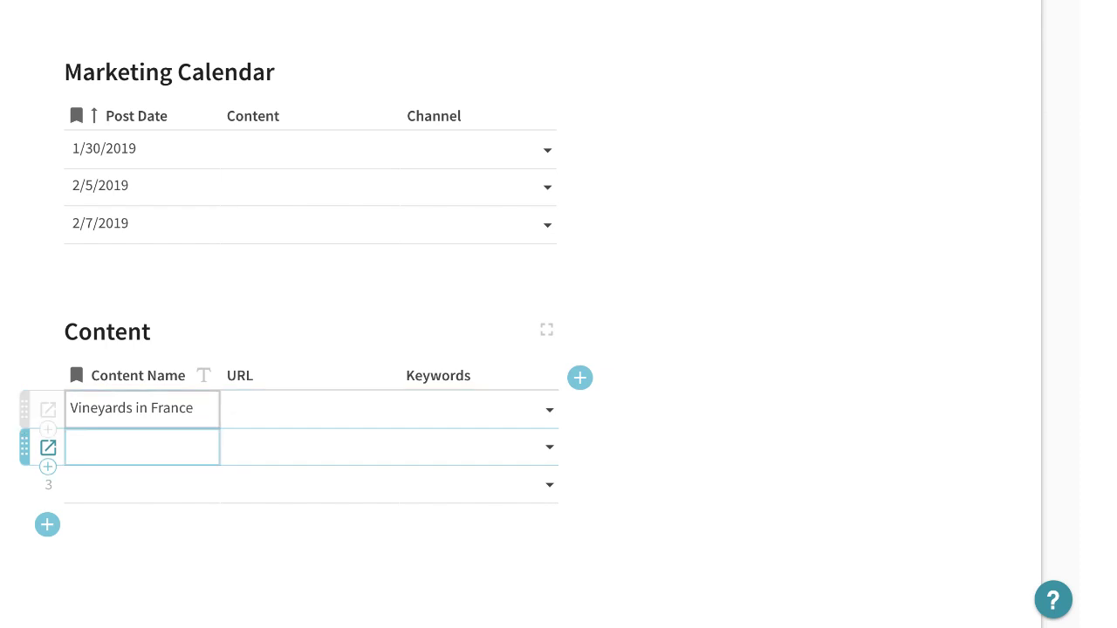
{"action": "type", "text": "Hands-on tourism"}
{"action": "key", "text": "Return"}
{"action": "type", "text": "Experien"}
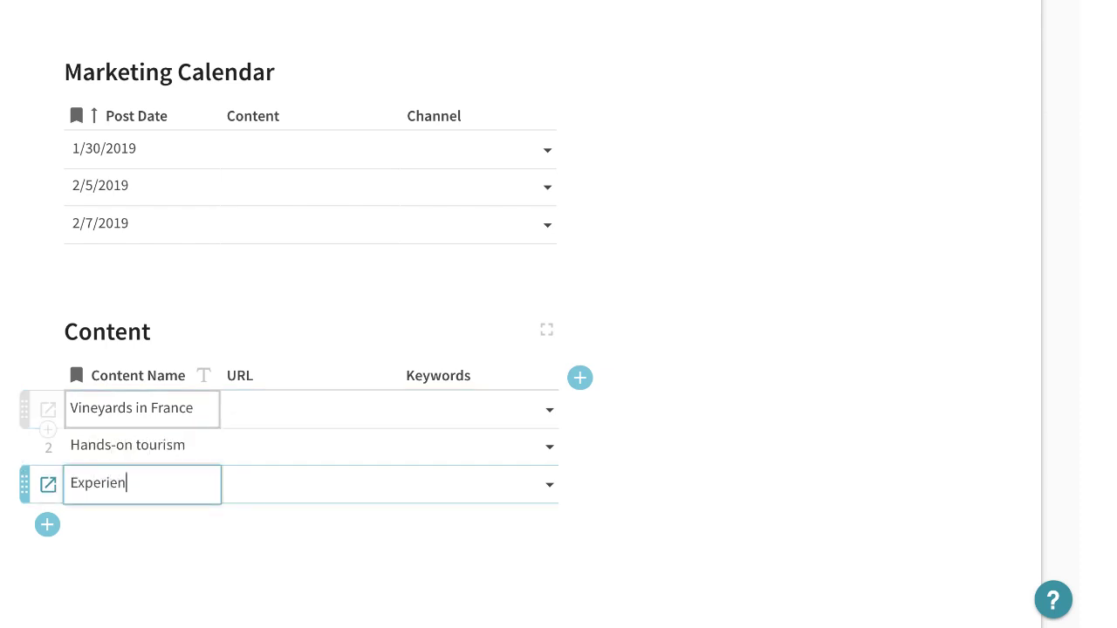
{"action": "type", "text": "ce locally"}
Step: Enter the Google search link for "sd" in the URL cell of all three Content rows and unwrap the column's text
{"action": "left_click", "coordinate": [282, 416]}
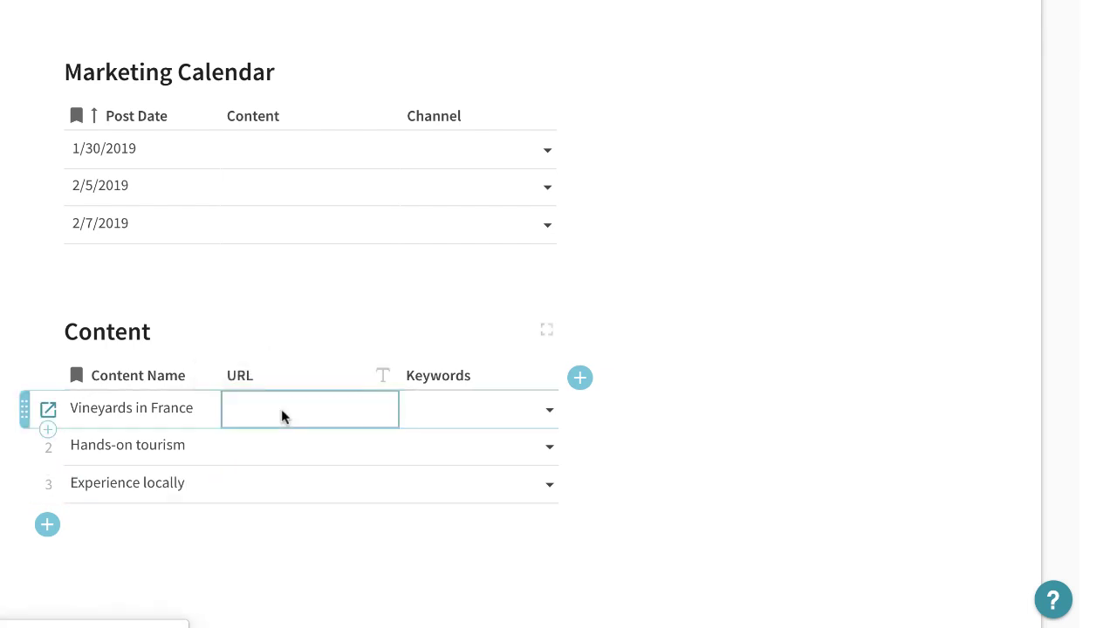
{"action": "type", "text": "https://www.google.com/search?q=sd&oq=sd&aqs=chrome..69i57j69i59j69i60l3j0.865j1j7&sourceid=chrome&ie=UTF-8"}
{"action": "left_click", "coordinate": [362, 376]}
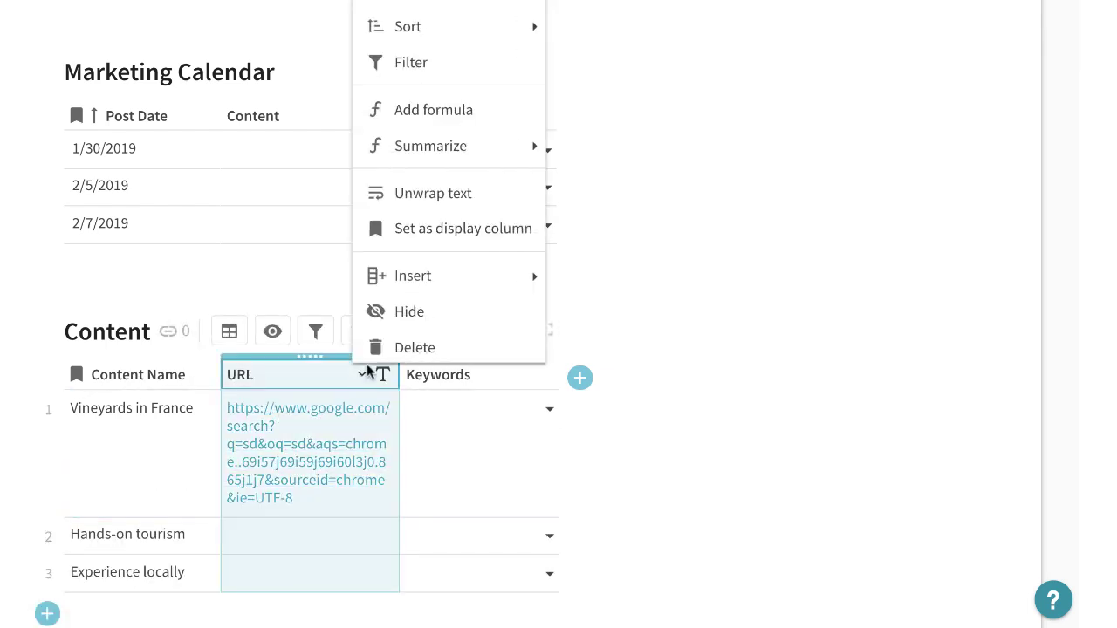
{"action": "left_click", "coordinate": [430, 194]}
{"action": "left_click", "coordinate": [290, 448]}
{"action": "type", "text": "https://www.google.com/search?q=sd&oq=sd&aqs=chrome..69i57j69i59j69i60l3j0.865j1j7&sourceid=chrome&ie=UTF-8"}
{"action": "left_click", "coordinate": [267, 491]}
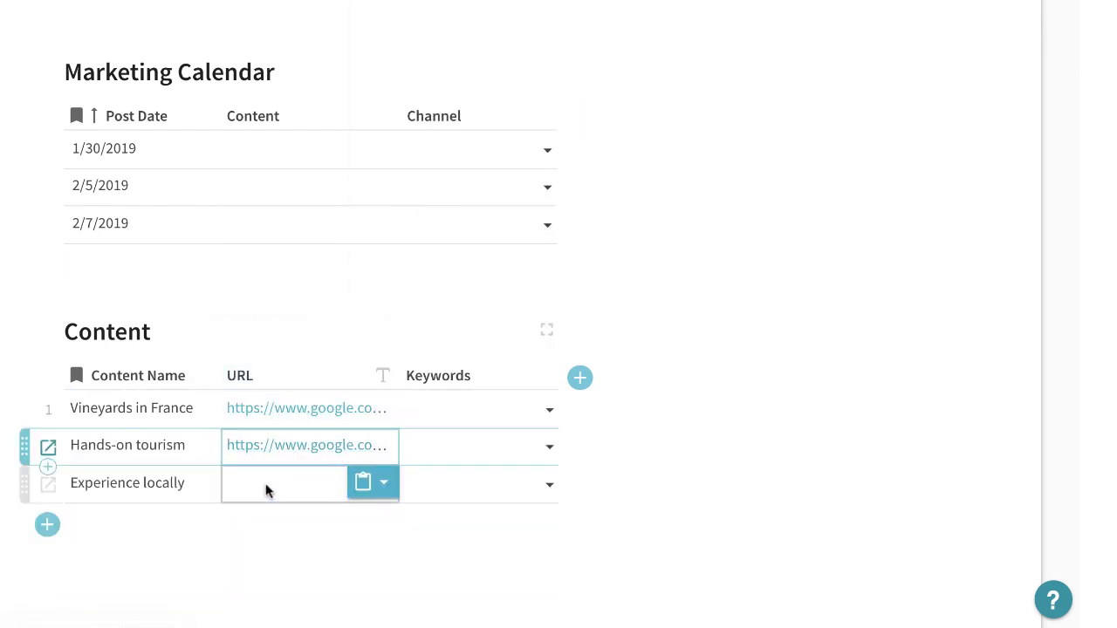
{"action": "type", "text": "https://www.google.com/search?q=sd&oq=sd&aqs=chrome..69i57j69i59j69i60l3j0.865j1j7&sourceid=chrome&ie=UTF-8"}
Step: Assign keywords in the Content table: Wine and Cheese for Vineyards in France, Travel for Hands-on tourism, Cheese and Travel for Experience locally
{"action": "left_click", "coordinate": [466, 422]}
{"action": "left_click", "coordinate": [440, 434]}
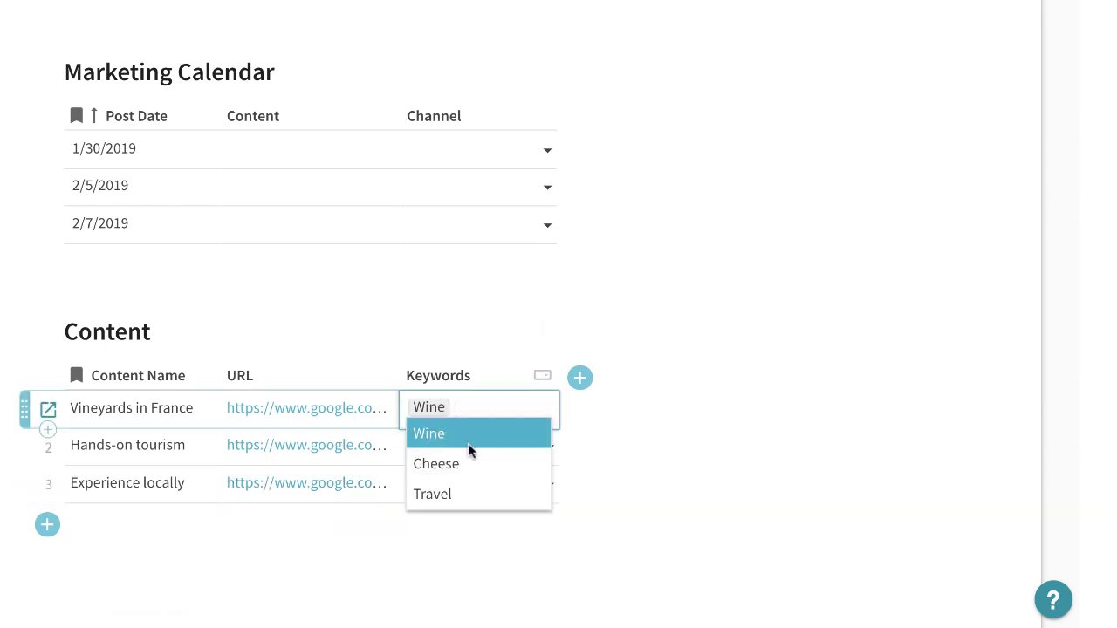
{"action": "left_click", "coordinate": [475, 467]}
{"action": "left_click", "coordinate": [614, 439]}
{"action": "left_click", "coordinate": [521, 458]}
{"action": "left_click", "coordinate": [515, 449]}
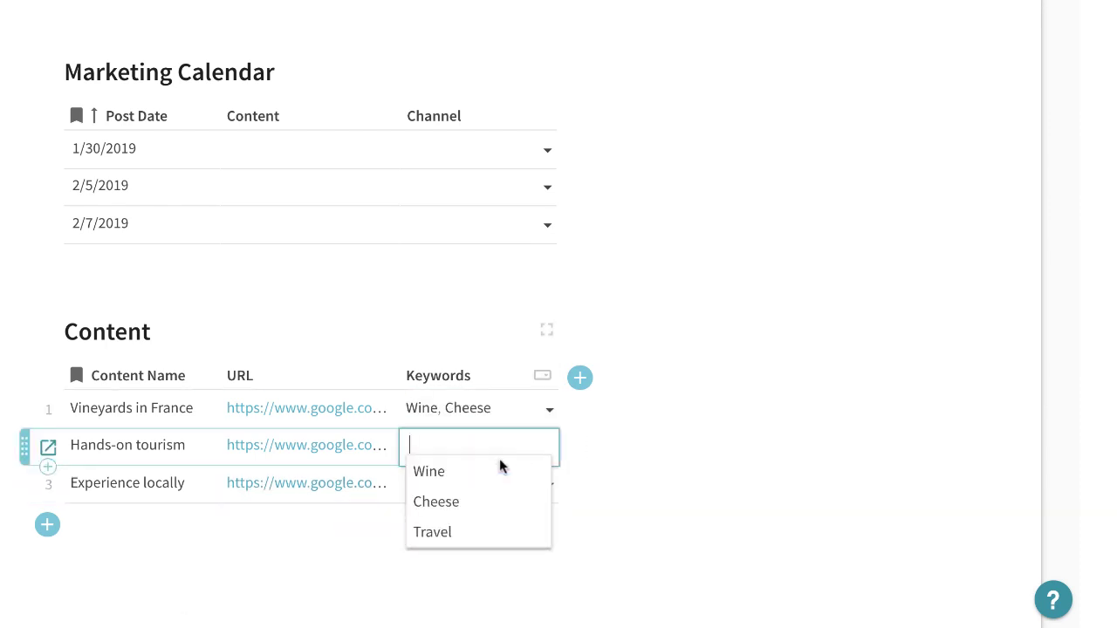
{"action": "left_click", "coordinate": [430, 532]}
{"action": "left_click", "coordinate": [643, 462]}
{"action": "left_click", "coordinate": [474, 494]}
{"action": "left_click", "coordinate": [474, 492]}
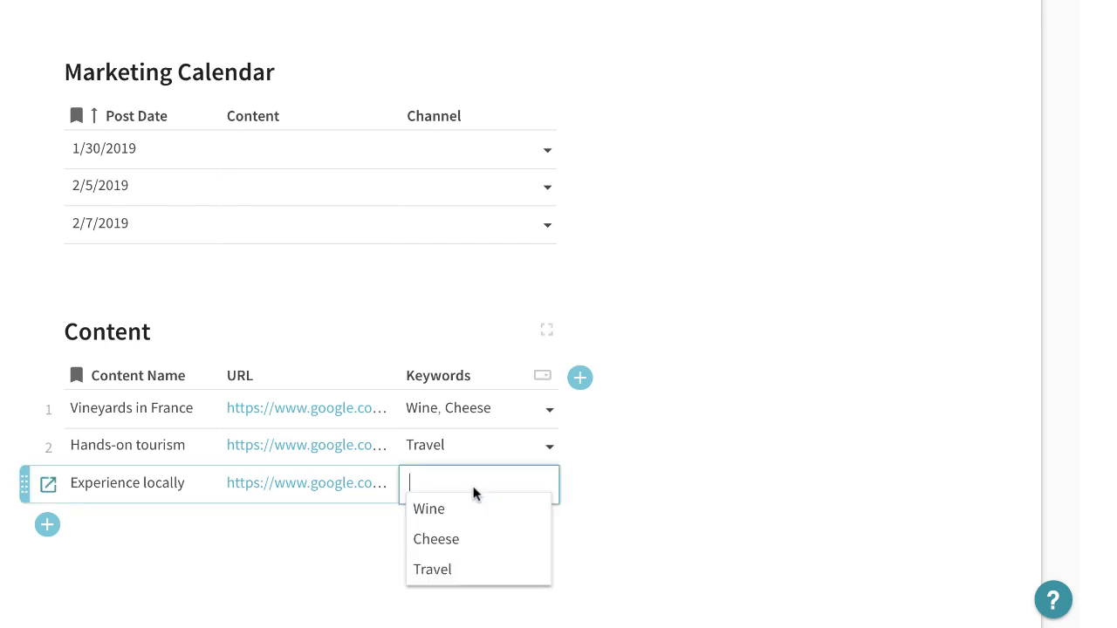
{"action": "left_click", "coordinate": [427, 546]}
{"action": "left_click", "coordinate": [441, 571]}
{"action": "left_click", "coordinate": [687, 461]}
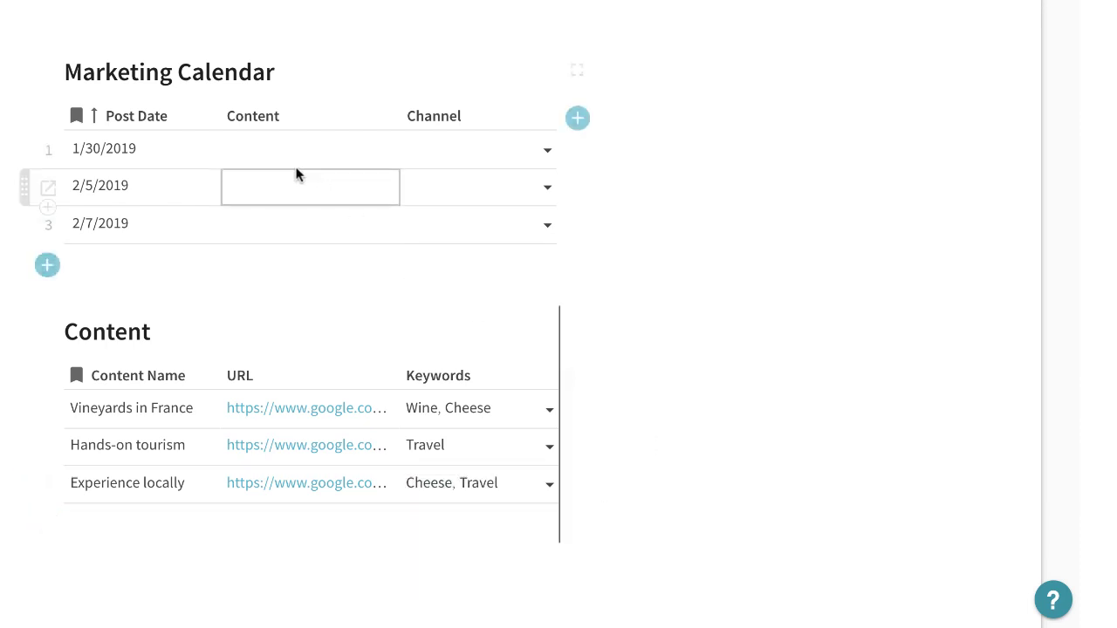
Step: Format the Content column of the Marketing Calendar as a lookup from the Content table
{"action": "left_click", "coordinate": [340, 123]}
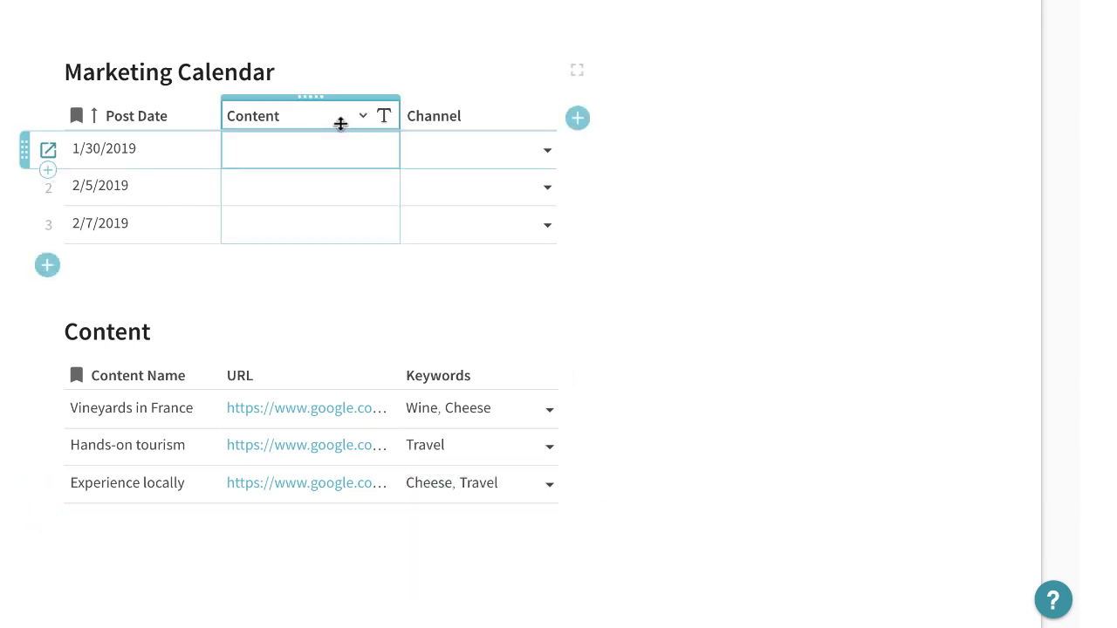
{"action": "left_click", "coordinate": [384, 119]}
{"action": "left_click", "coordinate": [420, 190]}
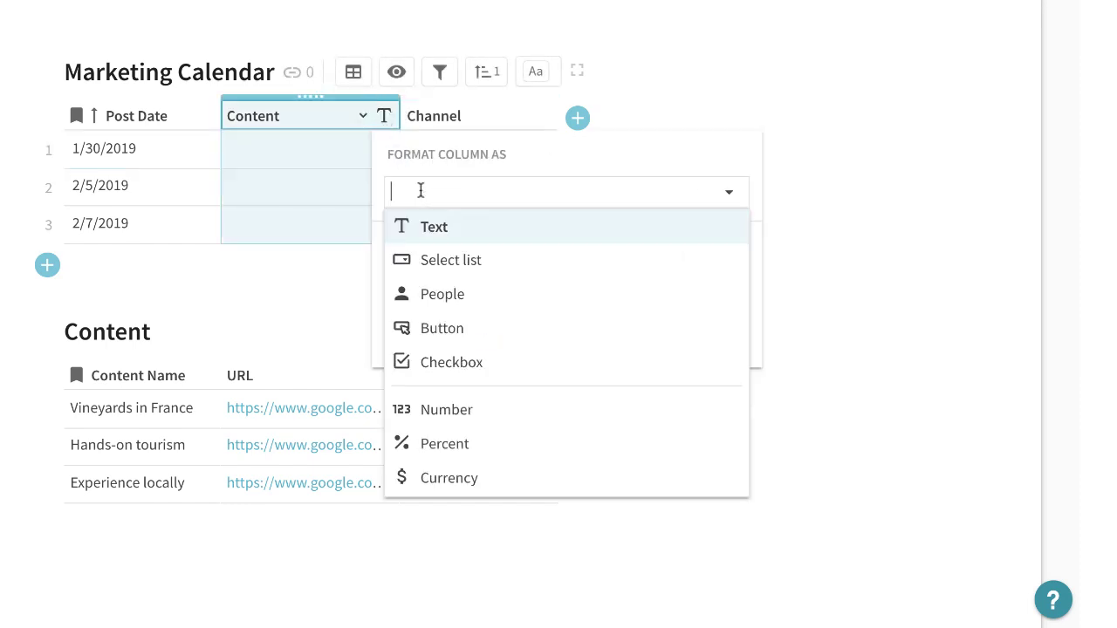
{"action": "type", "text": "lo"}
{"action": "left_click", "coordinate": [446, 223]}
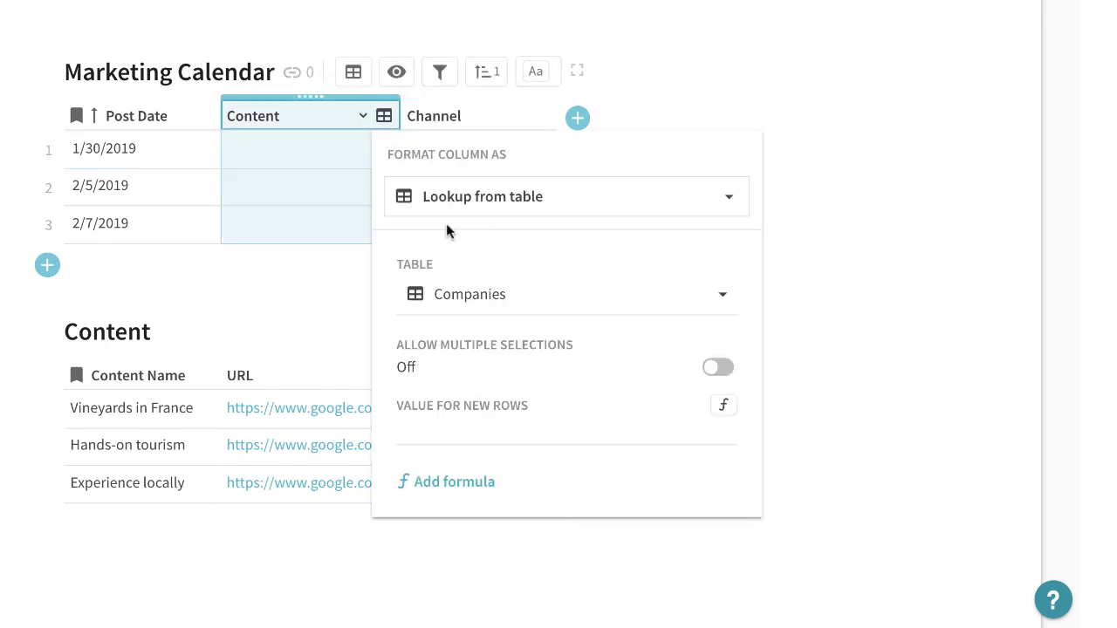
{"action": "left_click", "coordinate": [446, 296]}
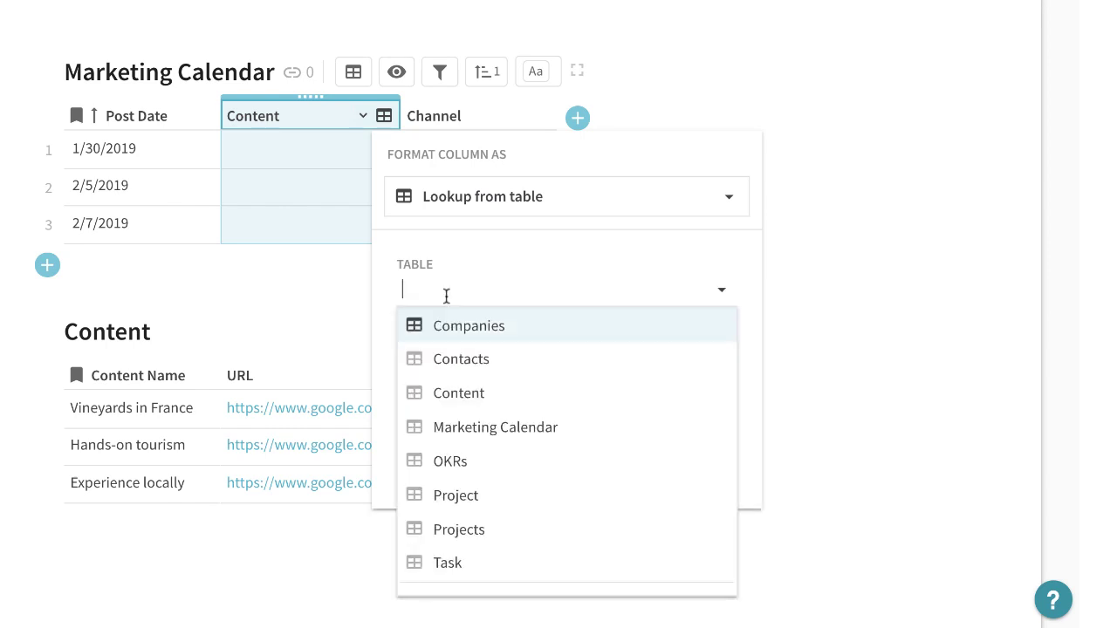
{"action": "left_click", "coordinate": [453, 394]}
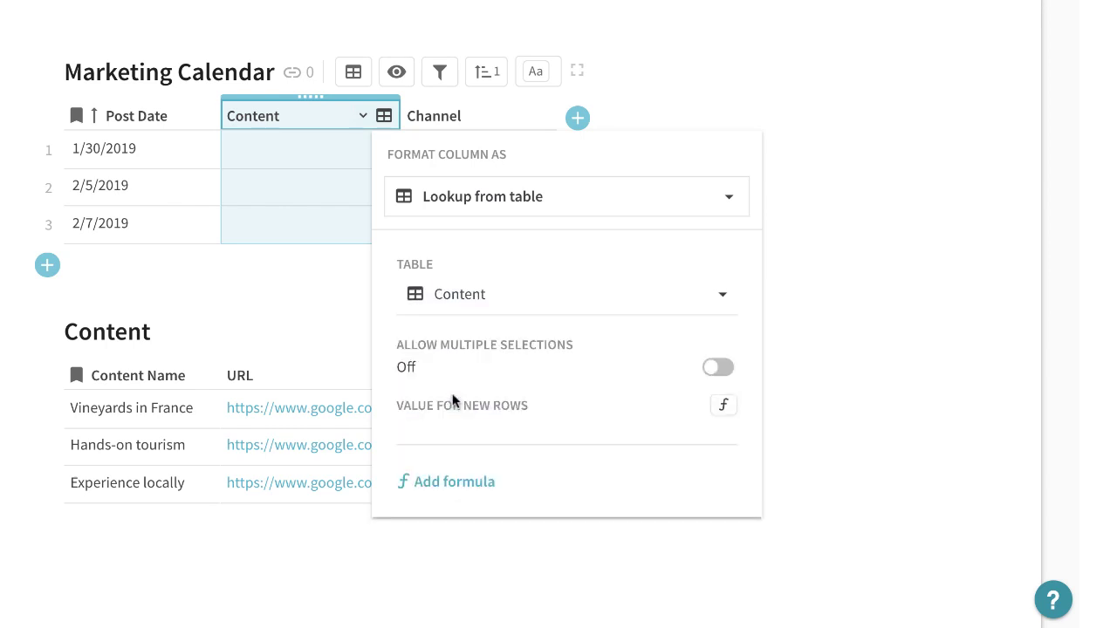
{"action": "left_click", "coordinate": [818, 204]}
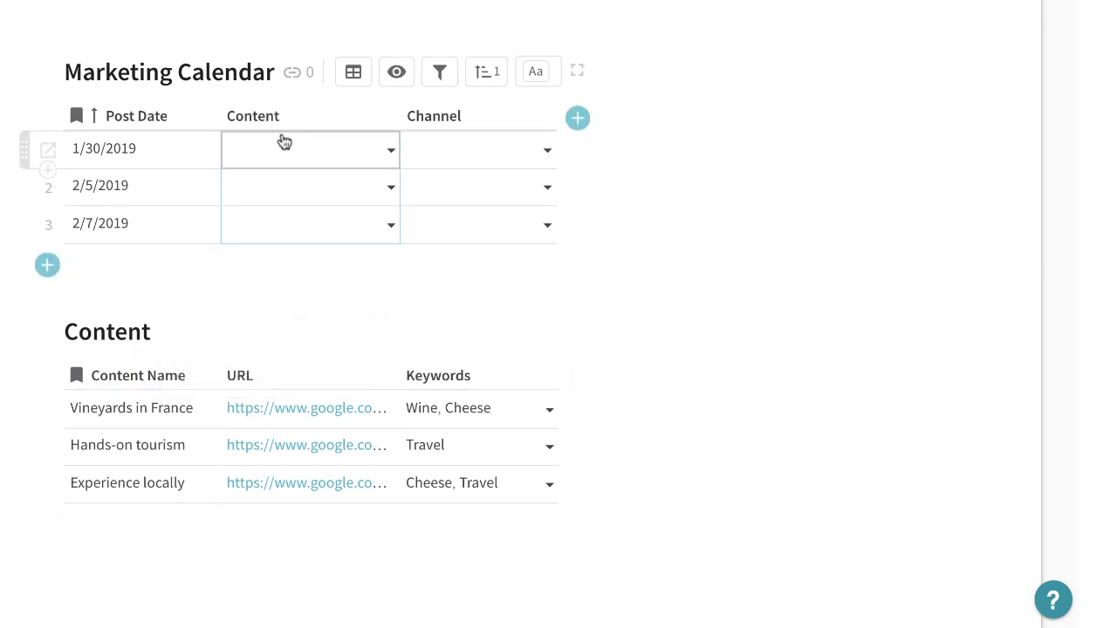
Step: Assign content in the Marketing Calendar: Vineyards in France for 1/30/2019, Hands-on tourism for both 2/5/2019 and 2/7/2019
{"action": "double_click", "coordinate": [252, 149]}
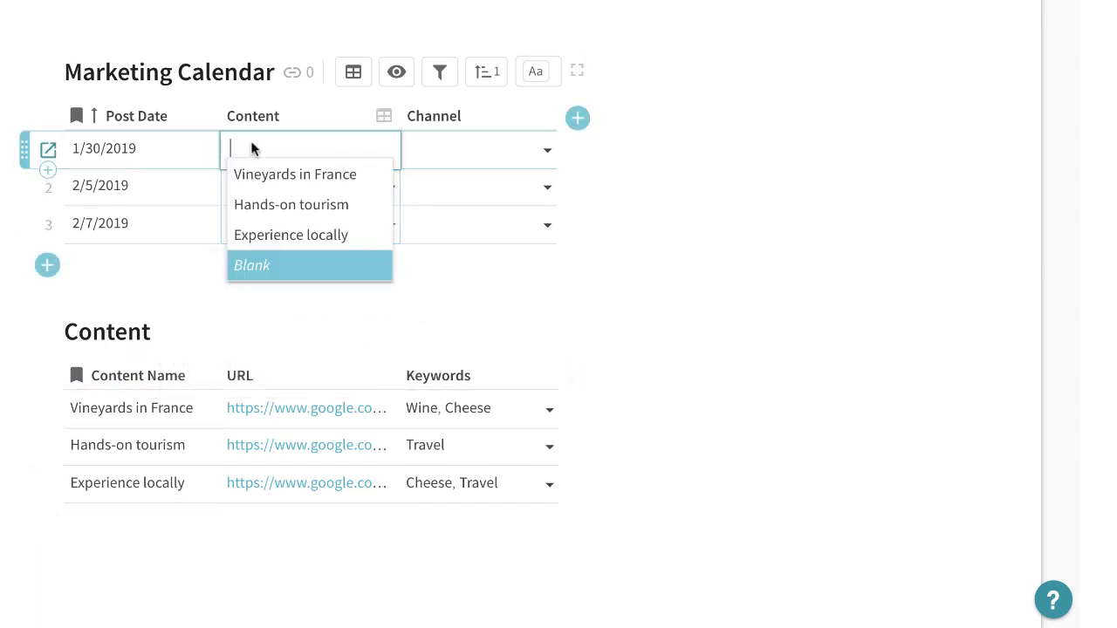
{"action": "left_click", "coordinate": [260, 180]}
{"action": "double_click", "coordinate": [295, 199]}
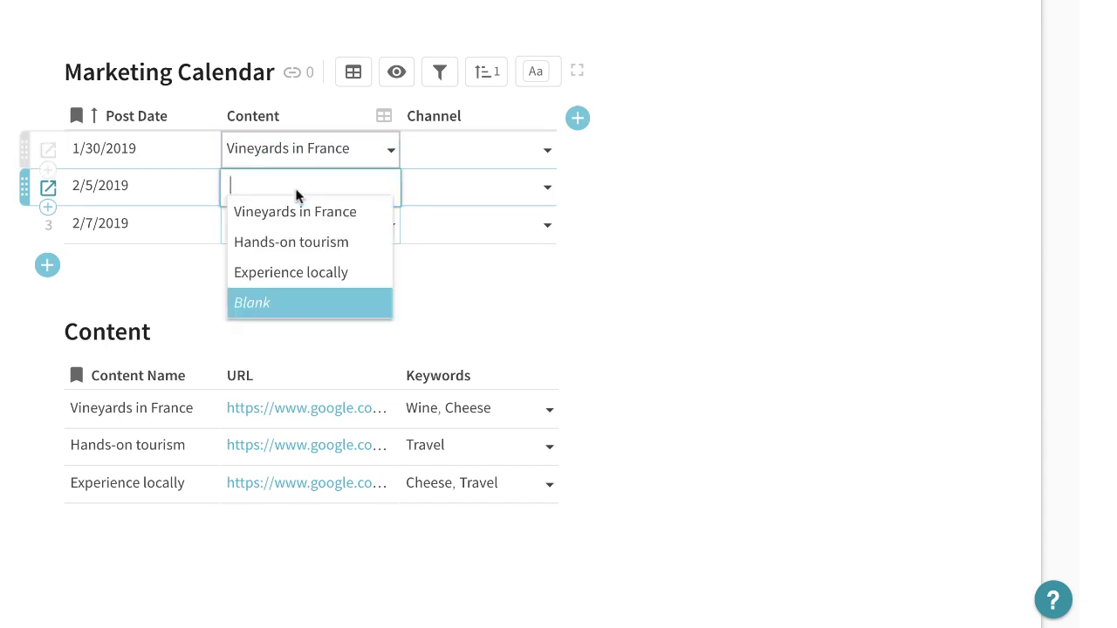
{"action": "left_click", "coordinate": [287, 247]}
{"action": "double_click", "coordinate": [314, 236]}
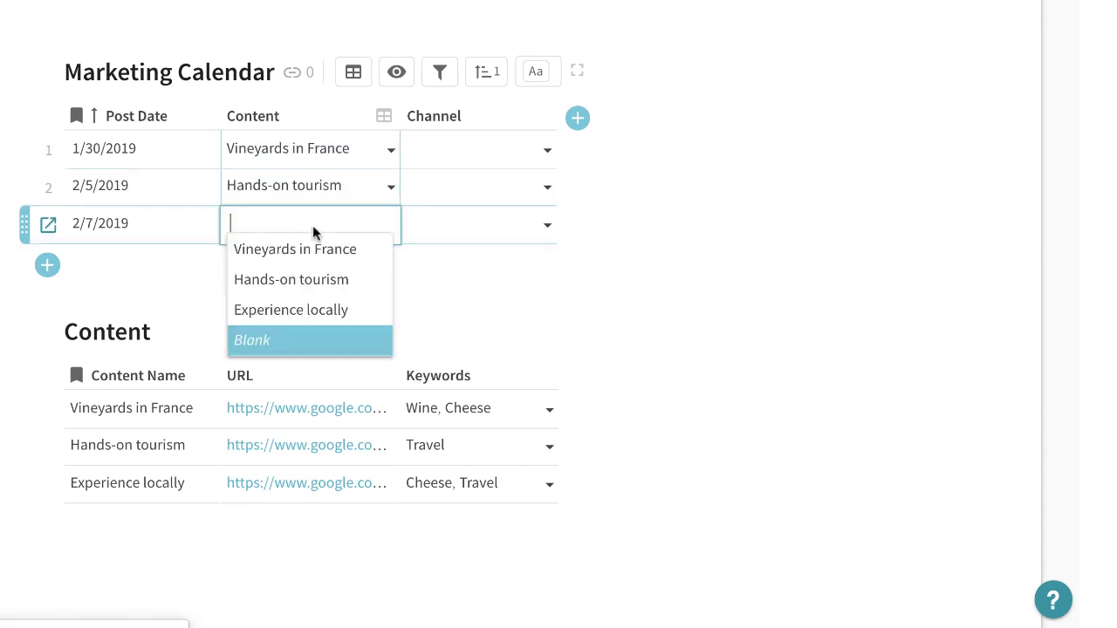
{"action": "left_click", "coordinate": [271, 284]}
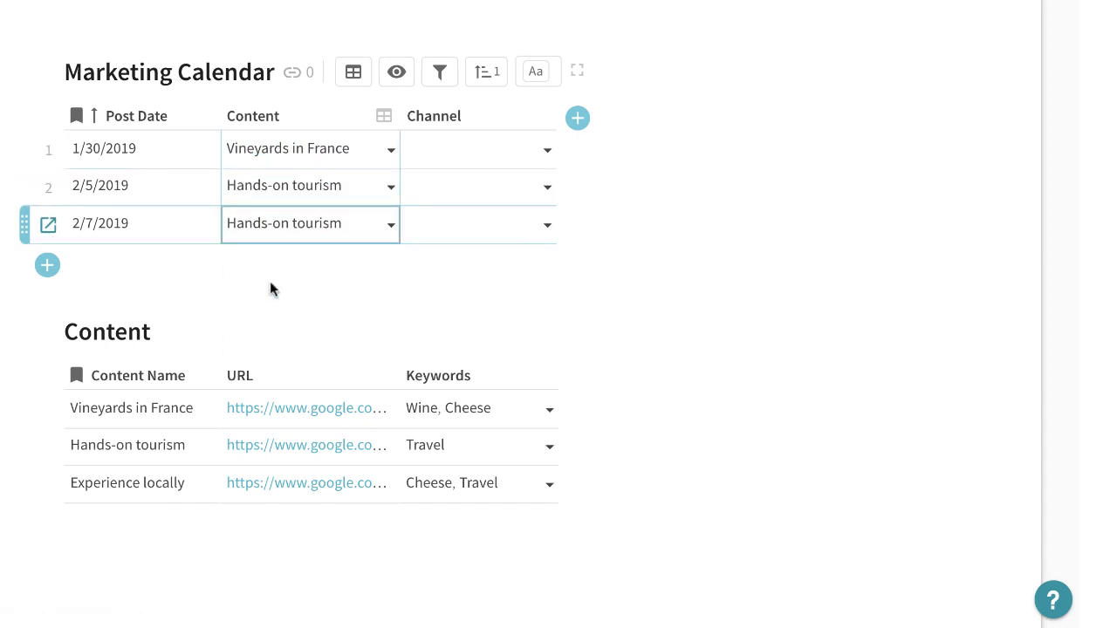
Step: Set the Channel in the Marketing Calendar to Email for the first two rows and Social for the 2/7/2019 row
{"action": "left_click", "coordinate": [477, 171]}
{"action": "left_click", "coordinate": [479, 164]}
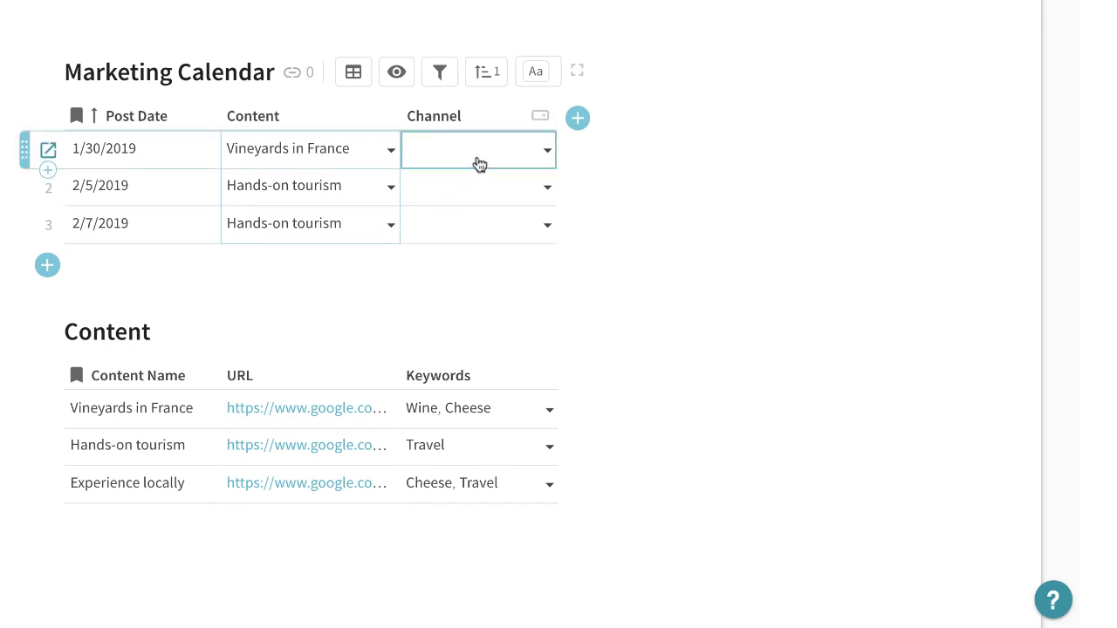
{"action": "left_click", "coordinate": [477, 163]}
{"action": "left_click", "coordinate": [449, 174]}
{"action": "double_click", "coordinate": [474, 205]}
{"action": "left_click", "coordinate": [444, 213]}
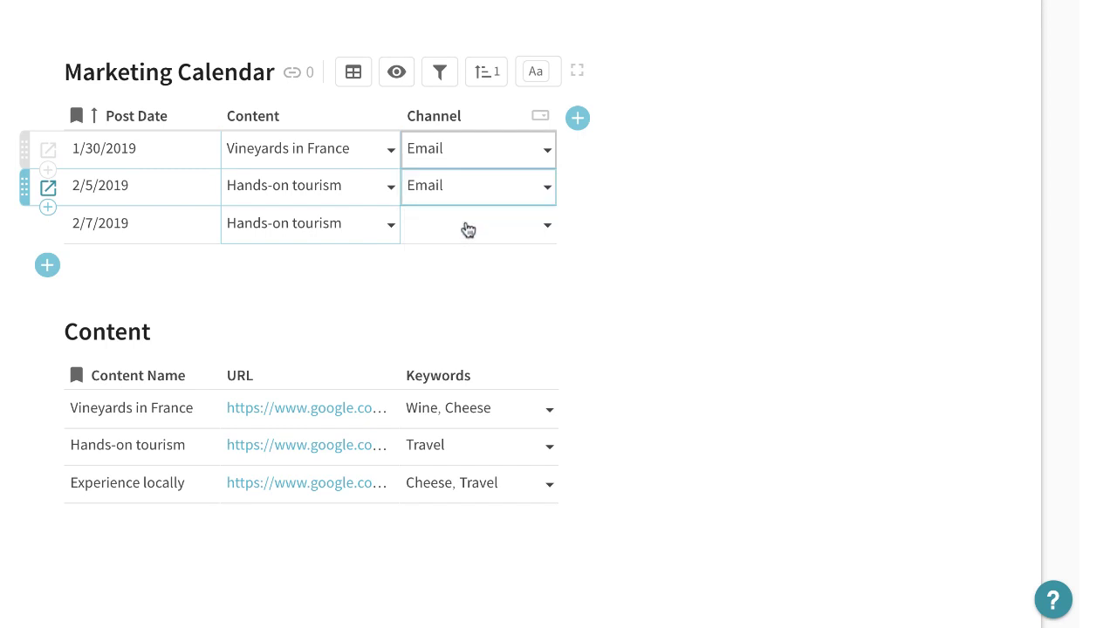
{"action": "double_click", "coordinate": [465, 222]}
{"action": "left_click", "coordinate": [461, 310]}
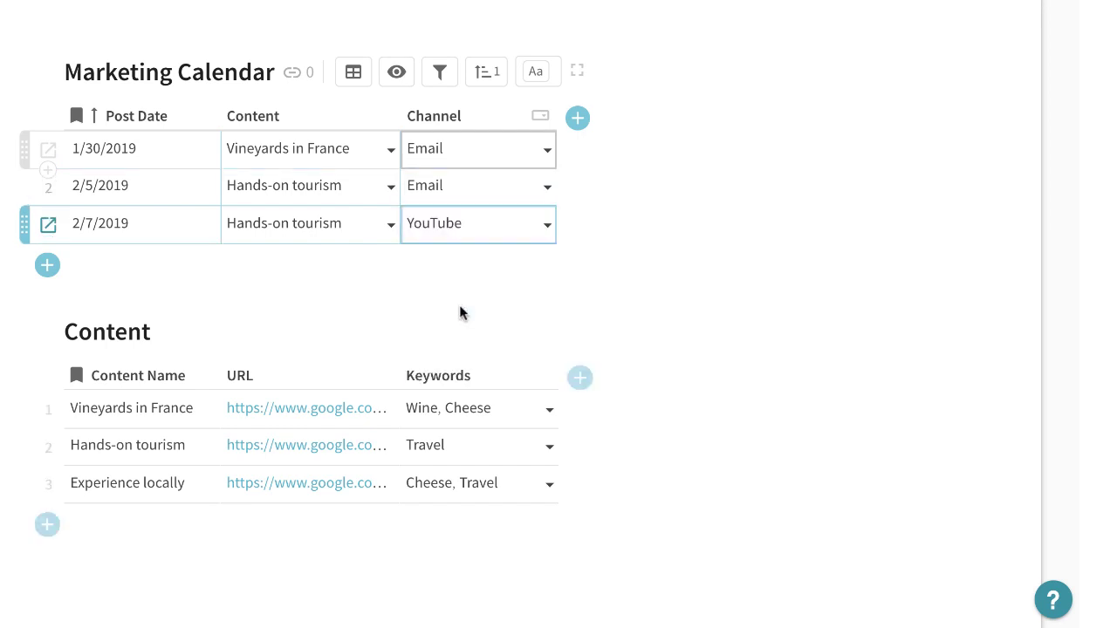
{"action": "double_click", "coordinate": [499, 224]}
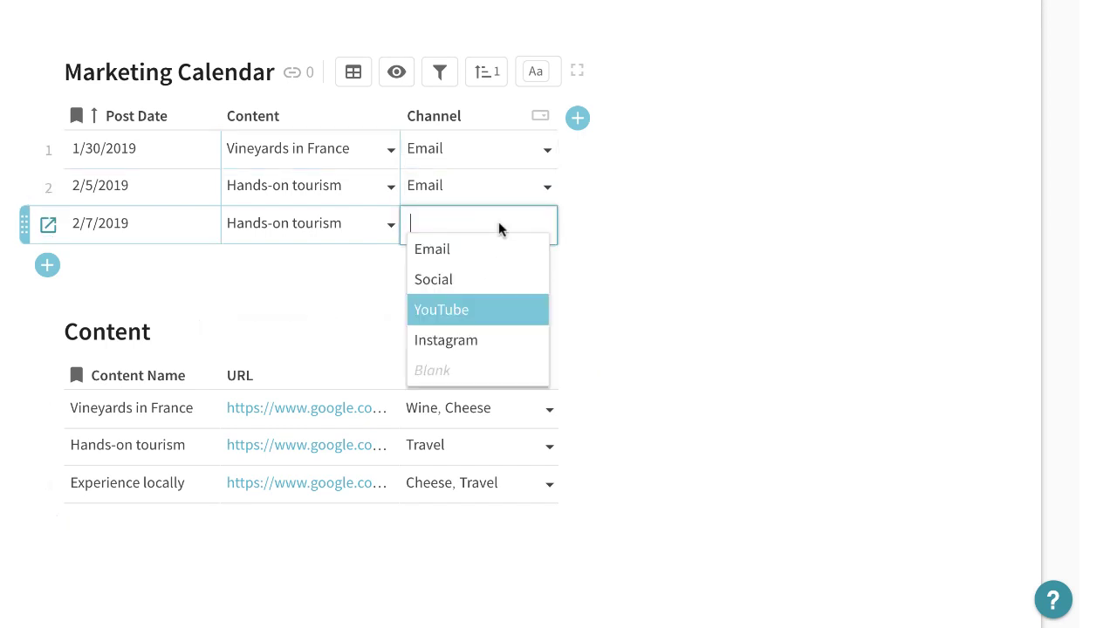
{"action": "left_click", "coordinate": [465, 288]}
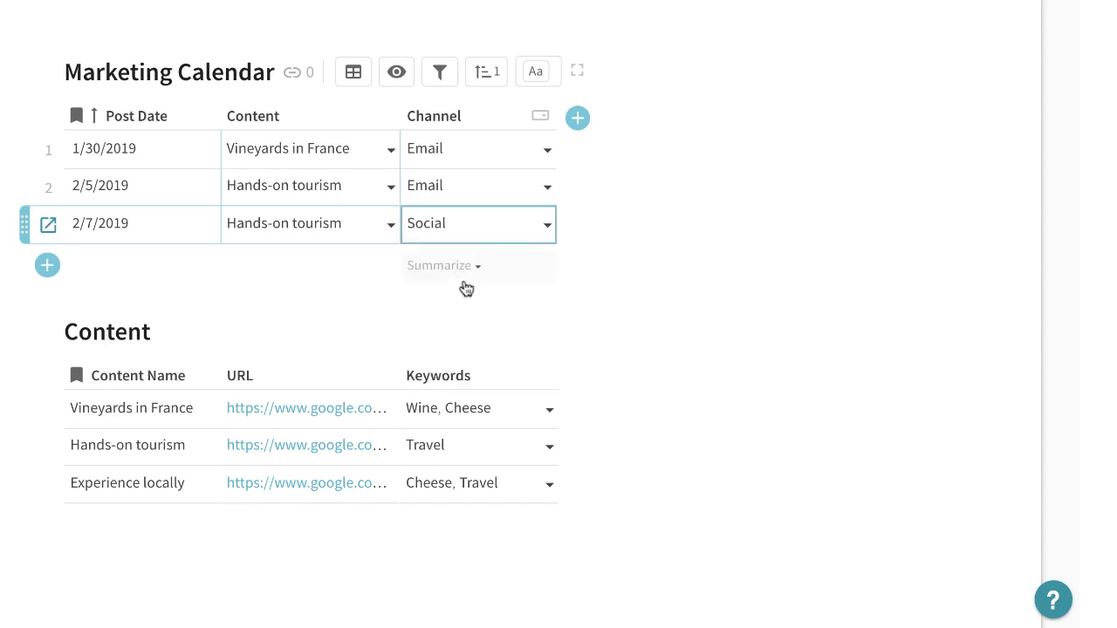
Step: Add the URL from the Content lookup as a new Marketing Calendar column and unwrap its text
{"action": "mouse_move", "coordinate": [304, 149]}
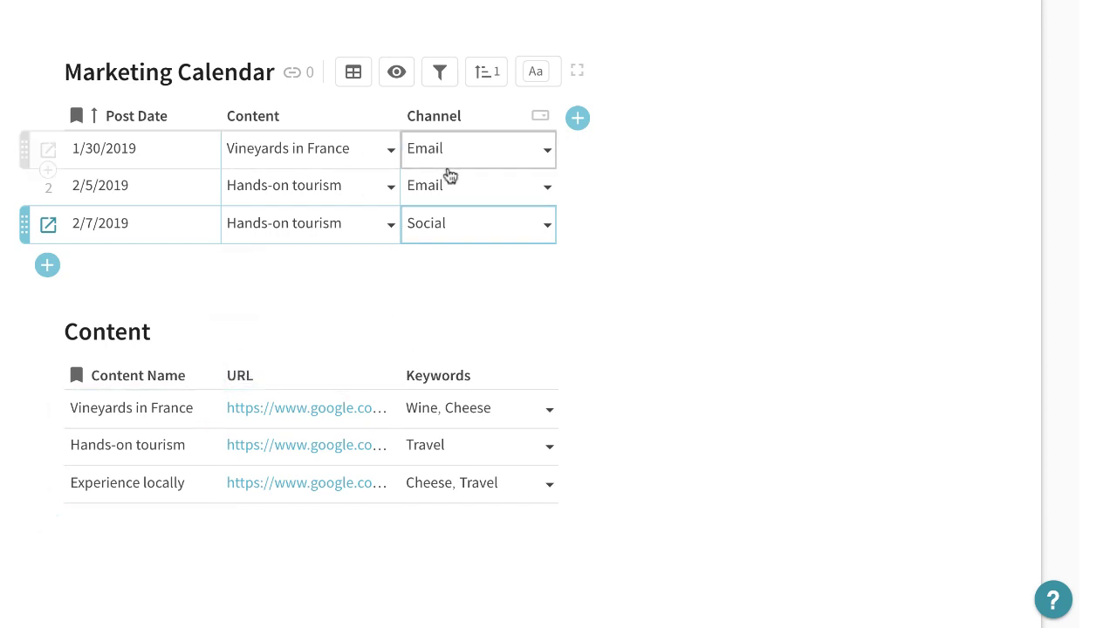
{"action": "left_click", "coordinate": [577, 119]}
{"action": "mouse_move", "coordinate": [688, 126]}
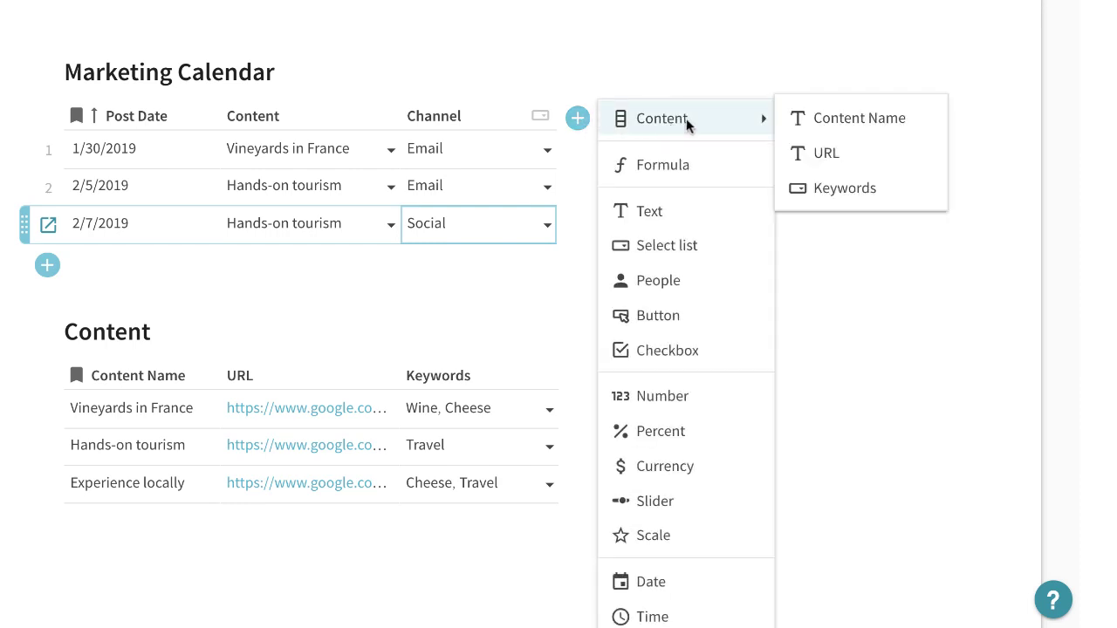
{"action": "left_click", "coordinate": [823, 153]}
{"action": "left_click", "coordinate": [657, 117]}
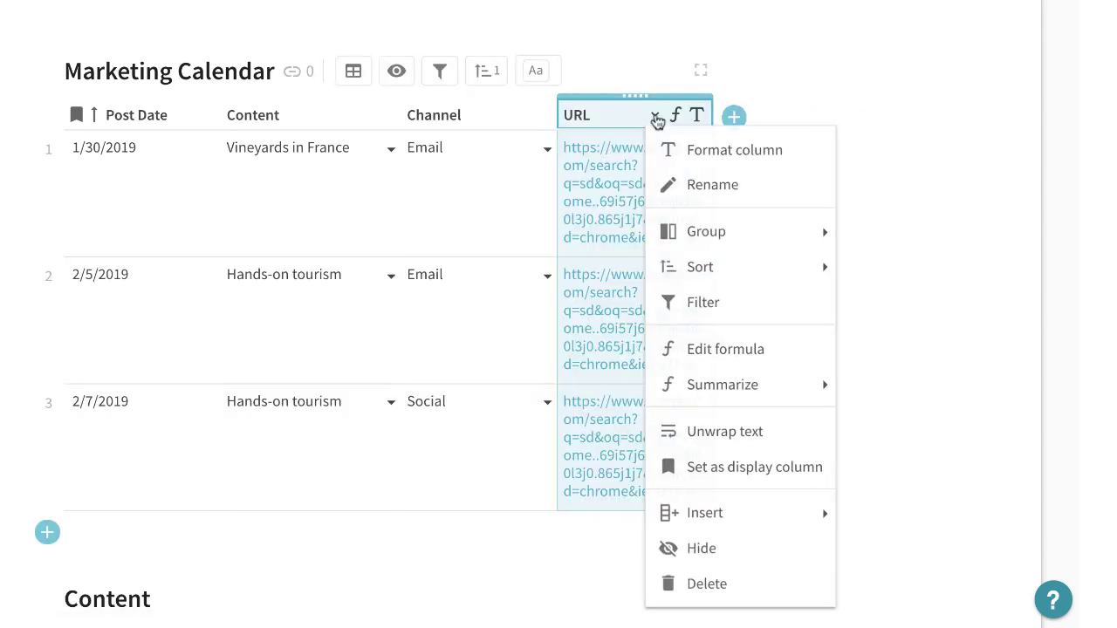
{"action": "left_click", "coordinate": [705, 436]}
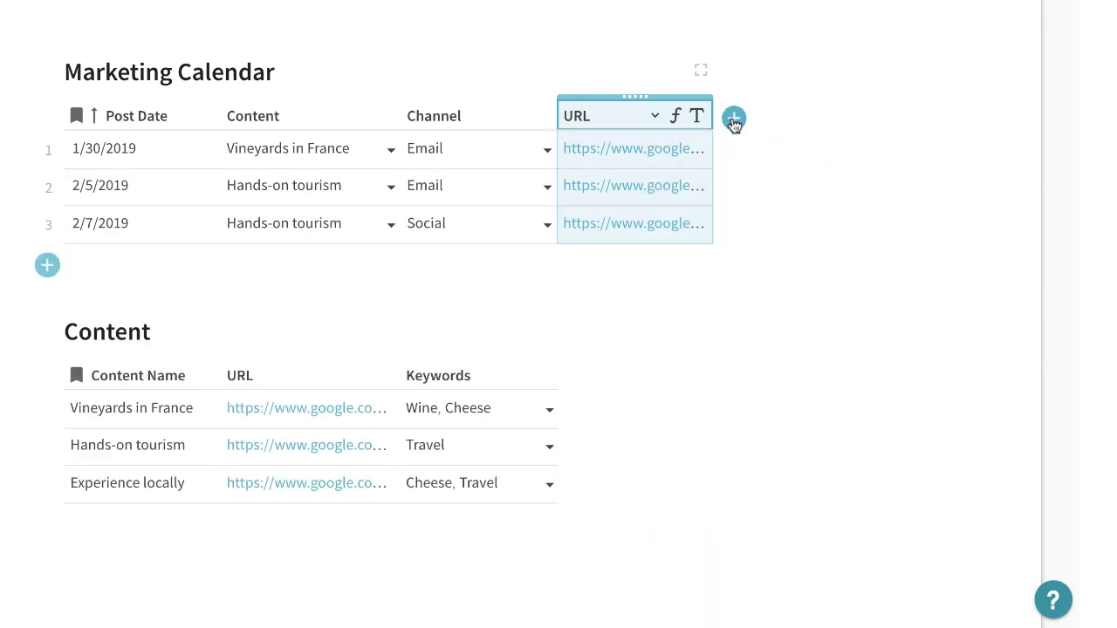
{"action": "left_click", "coordinate": [677, 117]}
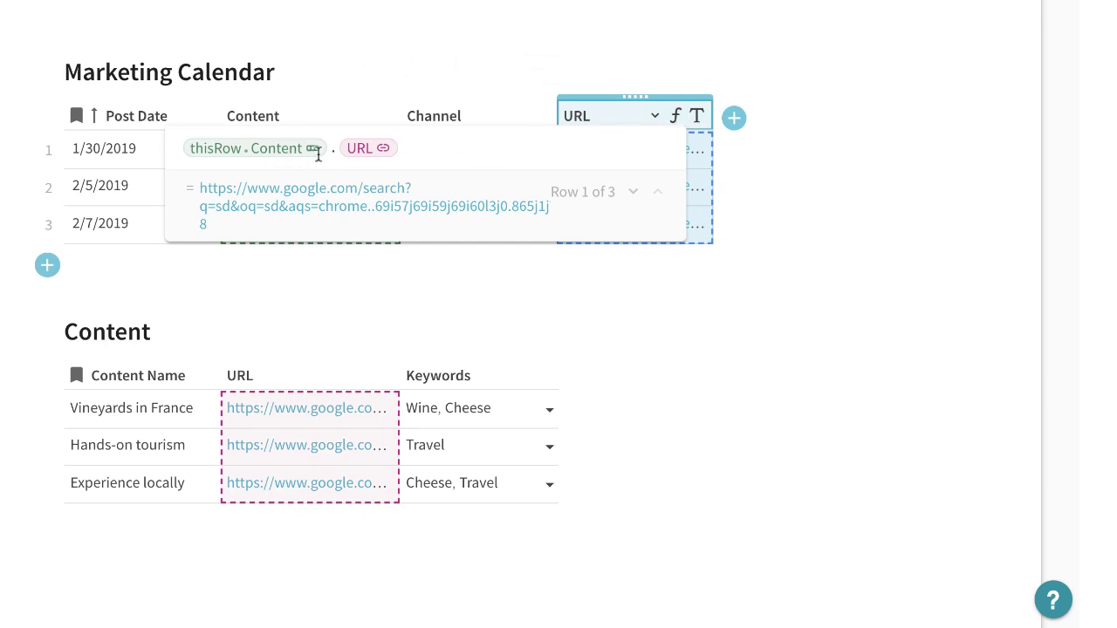
{"action": "left_click", "coordinate": [753, 170]}
Step: Add a text column named Keywords to the end of the Marketing Calendar table
{"action": "left_click", "coordinate": [733, 118]}
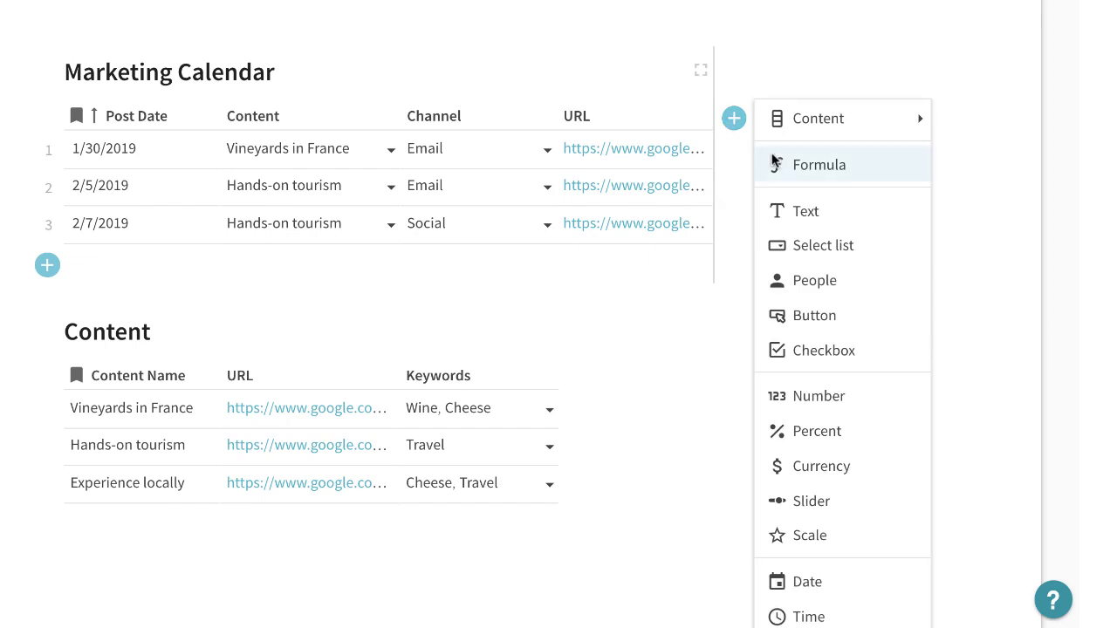
{"action": "left_click", "coordinate": [828, 212]}
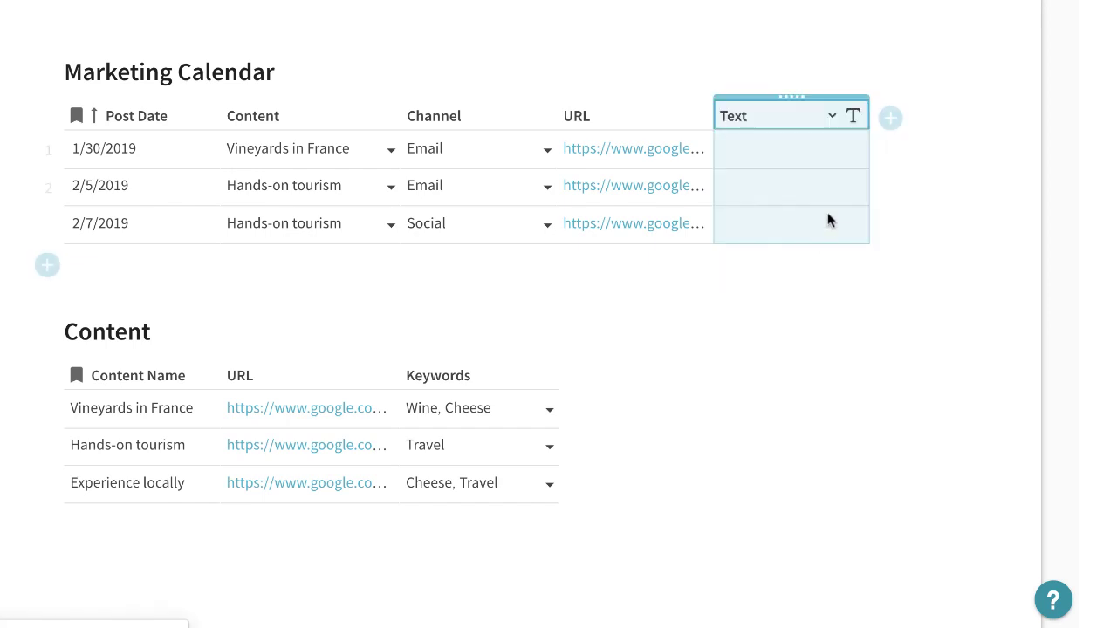
{"action": "left_click", "coordinate": [771, 119]}
{"action": "type", "text": "Keywords"}
Step: Give the Marketing Calendar's Keywords column the formula Content.Keywords to pull keywords from the linked content
{"action": "left_click", "coordinate": [769, 154]}
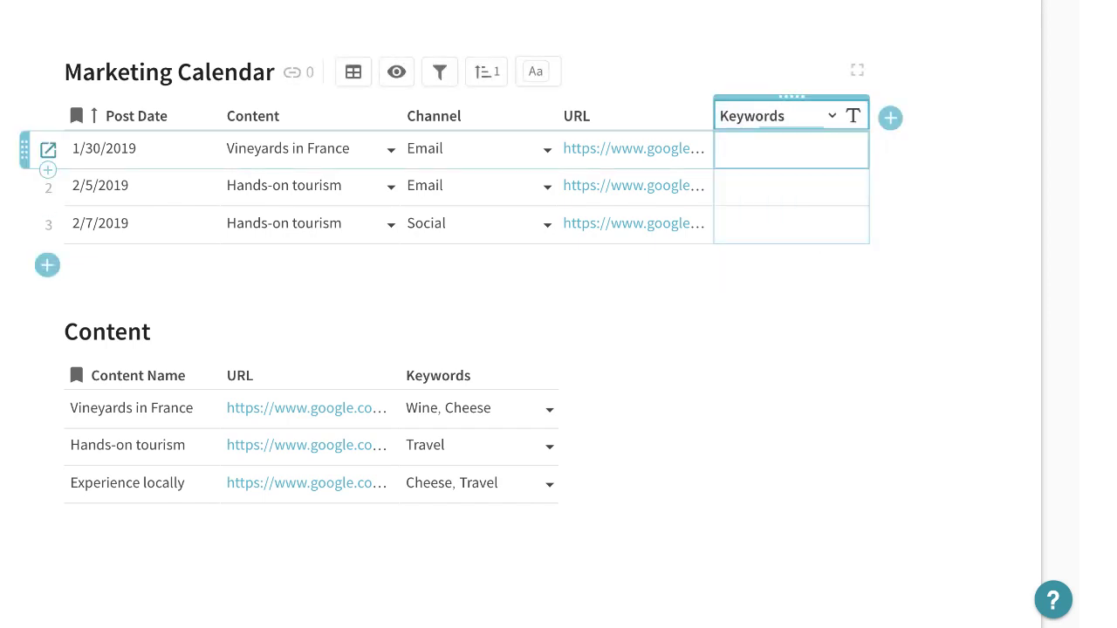
{"action": "key", "text": "equal"}
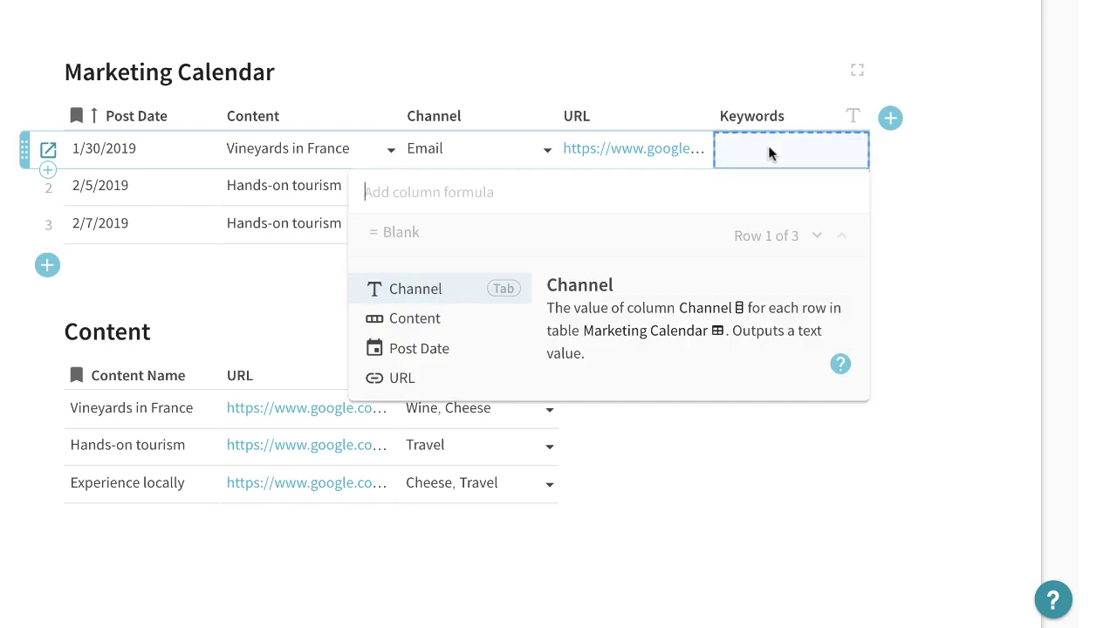
{"action": "type", "text": "content"}
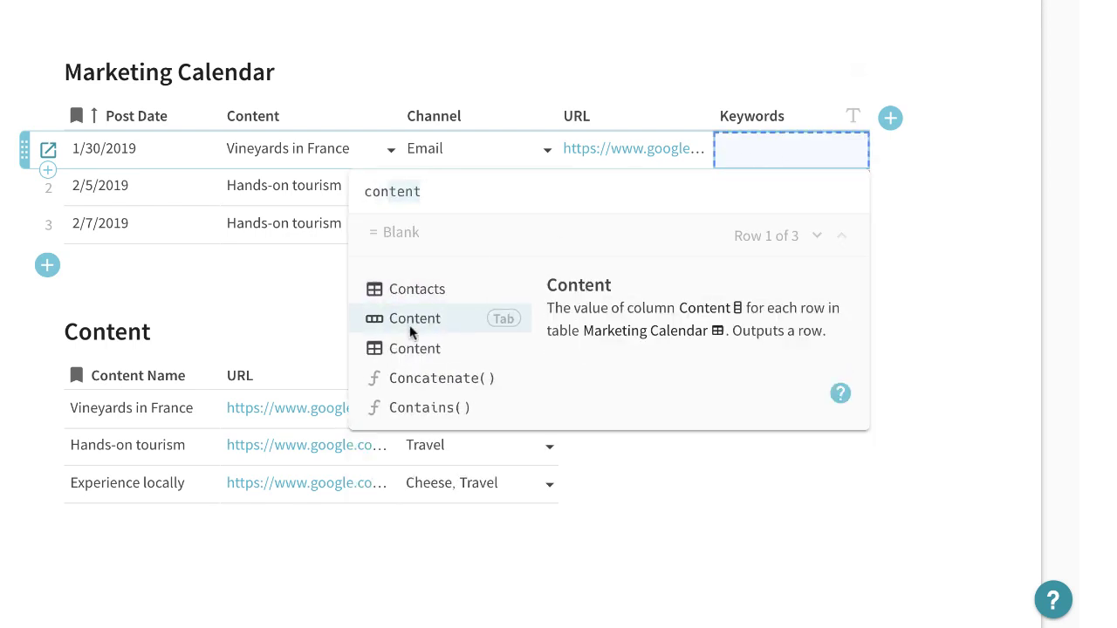
{"action": "left_click", "coordinate": [409, 325]}
{"action": "key", "text": "Down"}
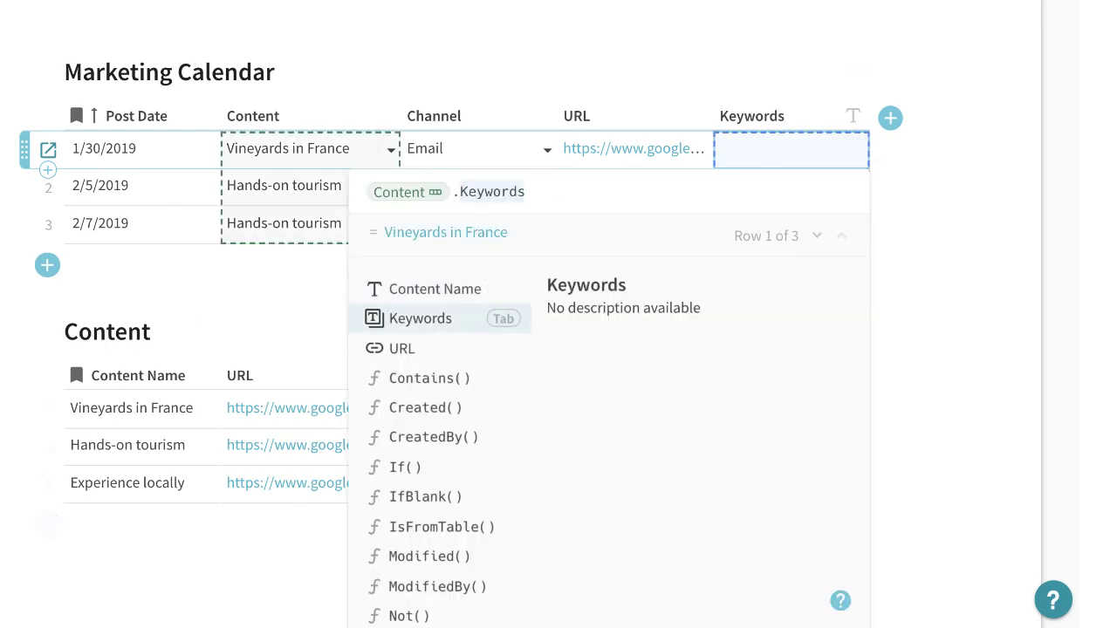
{"action": "left_click", "coordinate": [409, 320]}
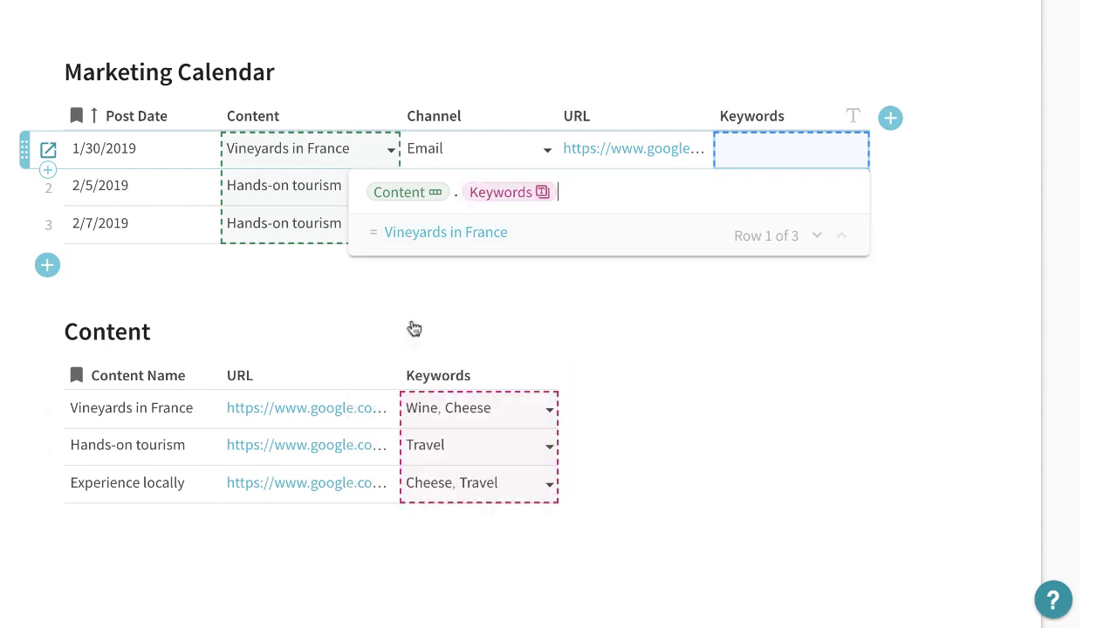
{"action": "key", "text": "Return"}
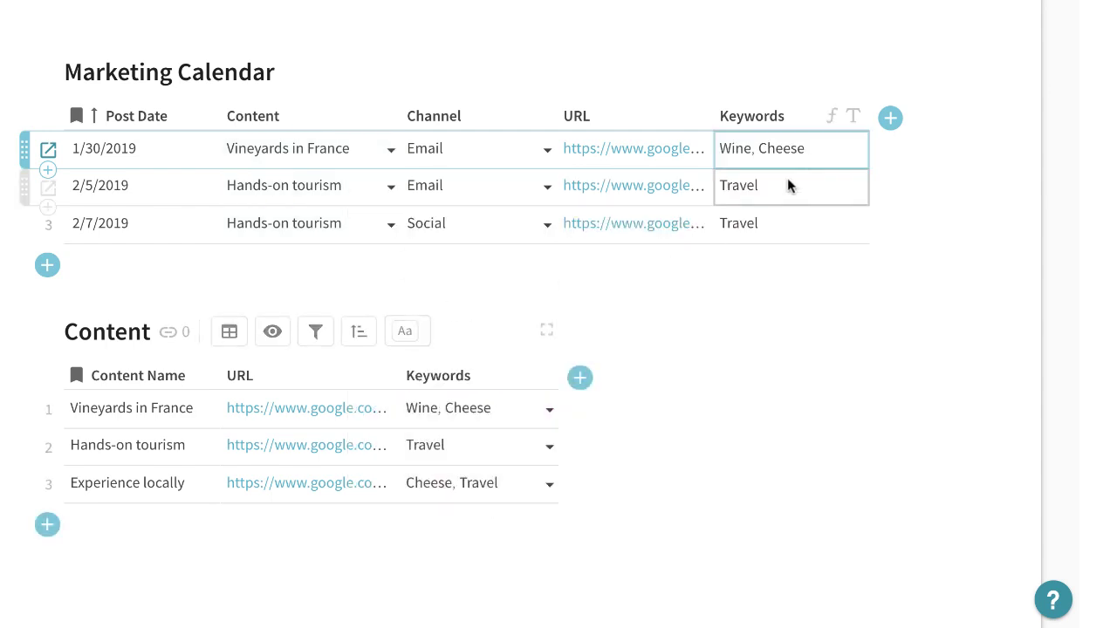
Step: Extend the Marketing Calendar's Keywords column formula so that it outputs the keywords as a bulleted list
{"action": "double_click", "coordinate": [837, 155]}
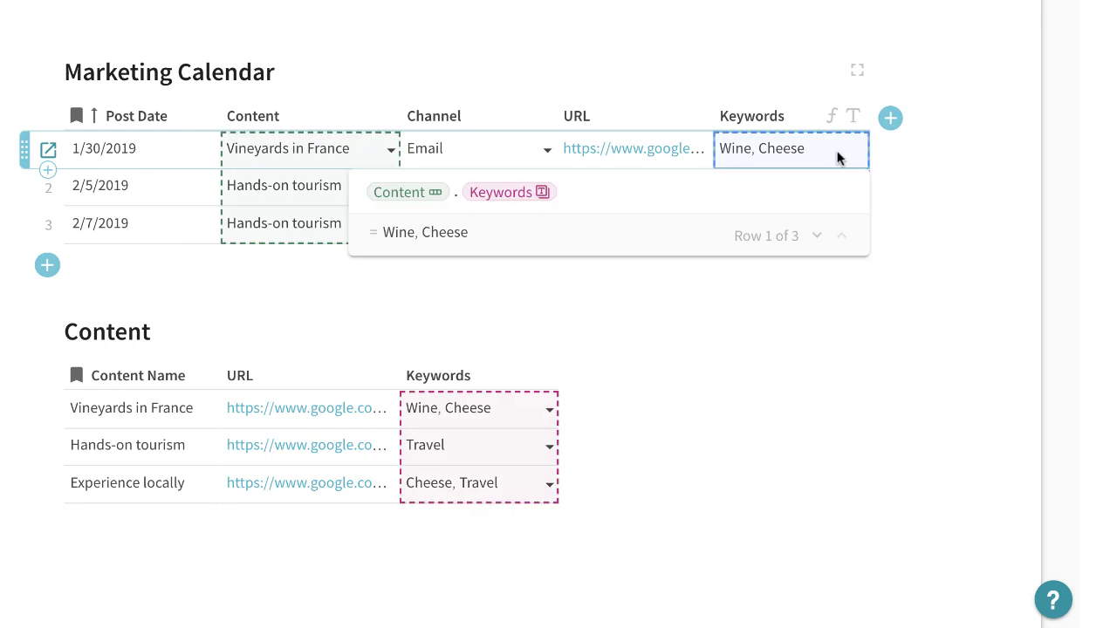
{"action": "type", "text": ".bu"}
{"action": "key", "text": "Return"}
{"action": "key", "text": "Return"}
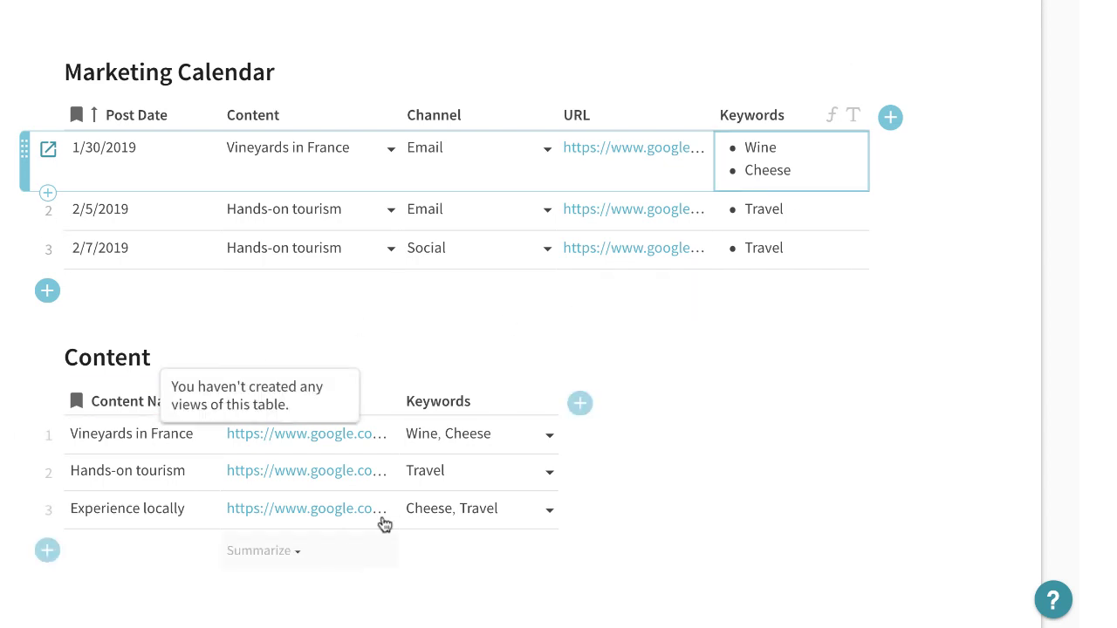
Step: Paste a connected view of the Marketing Calendar table below the original and display it as a calendar
{"action": "left_click", "coordinate": [363, 100]}
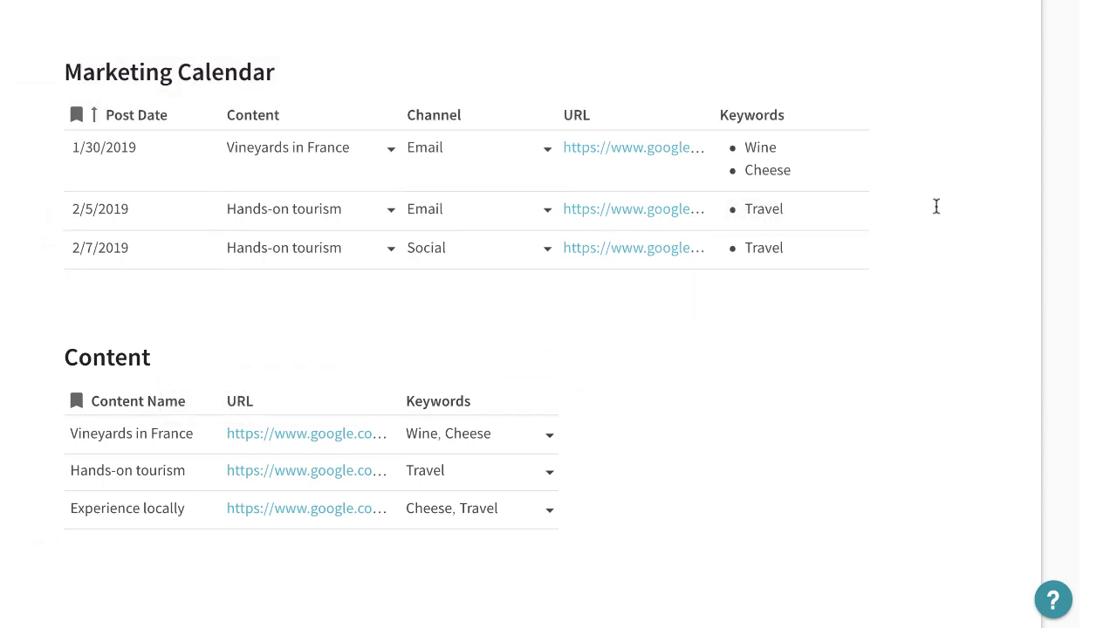
{"action": "key", "text": "Return"}
{"action": "key", "text": "Return"}
{"action": "key", "text": "ctrl+v"}
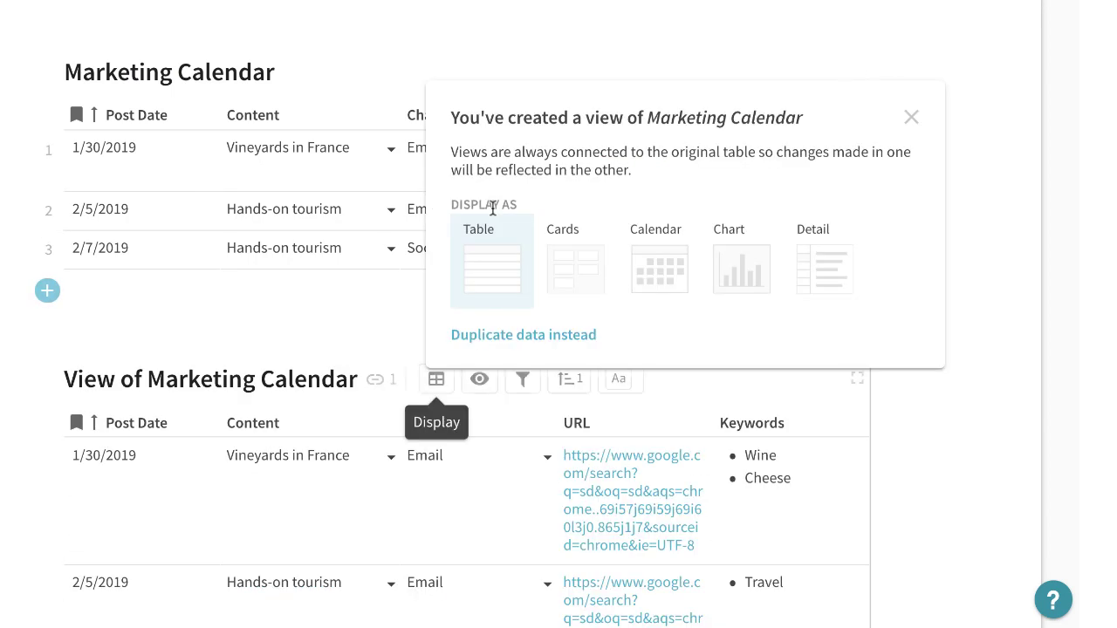
{"action": "left_click", "coordinate": [647, 260]}
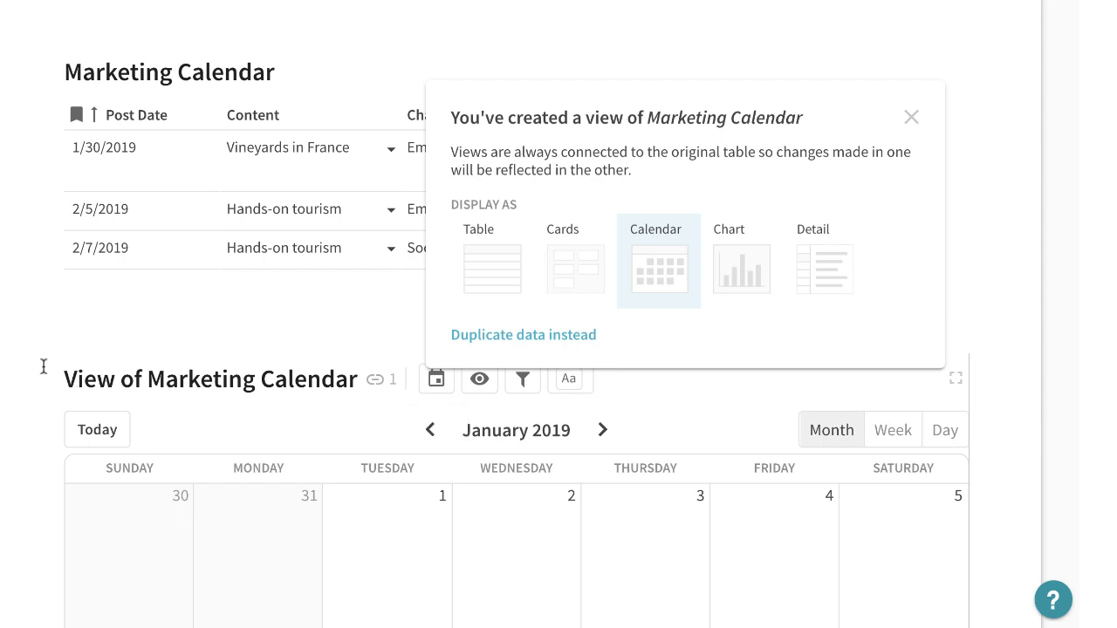
Step: Browse the calendar view's months to February 2019 and examine how the scheduled posts are labelled
{"action": "scroll", "coordinate": [43, 367], "scroll_direction": "down", "scroll_amount": 6}
{"action": "scroll", "coordinate": [43, 367], "scroll_direction": "up", "scroll_amount": 2}
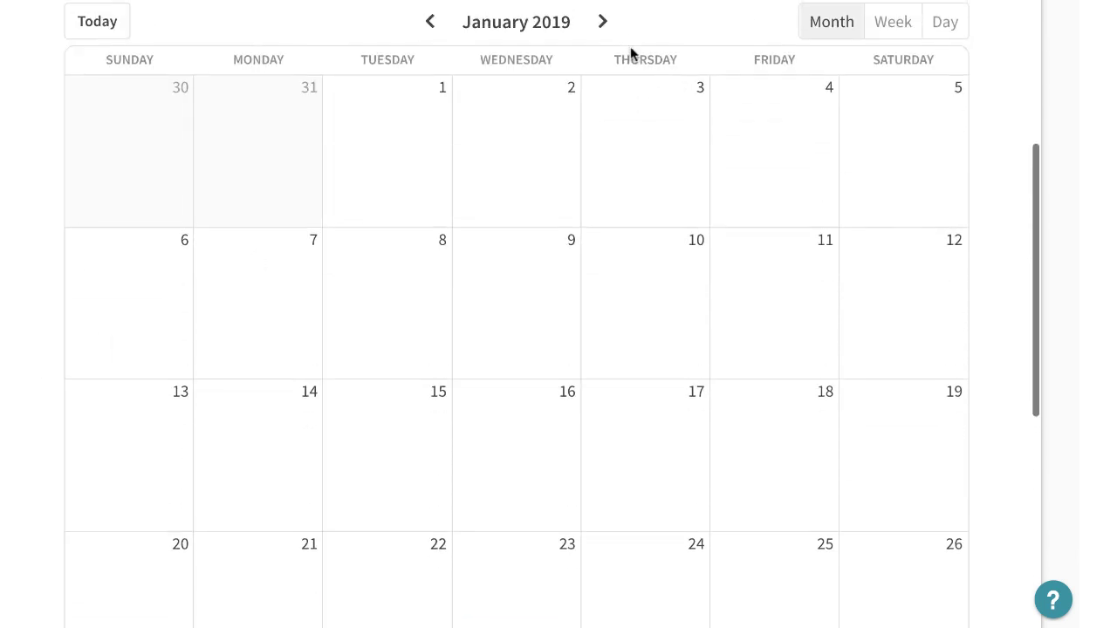
{"action": "left_click", "coordinate": [602, 22]}
{"action": "left_click", "coordinate": [603, 22]}
{"action": "scroll", "coordinate": [539, 307], "scroll_direction": "down", "scroll_amount": 2}
{"action": "scroll", "coordinate": [491, 247], "scroll_direction": "up", "scroll_amount": 4}
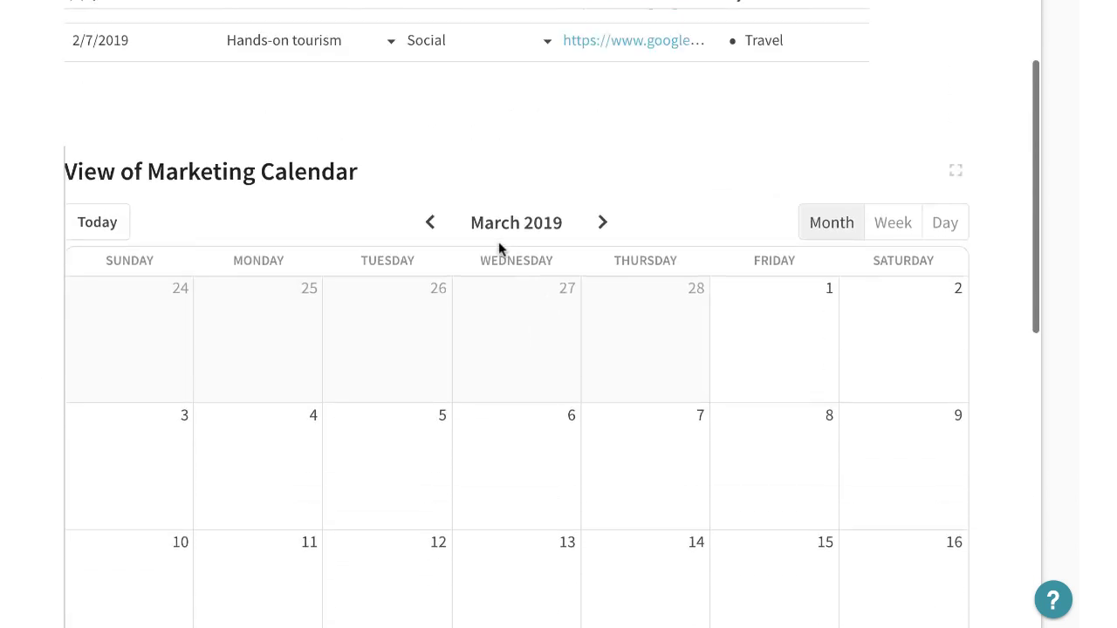
{"action": "left_click", "coordinate": [432, 222]}
{"action": "scroll", "coordinate": [433, 220], "scroll_direction": "down", "scroll_amount": 1}
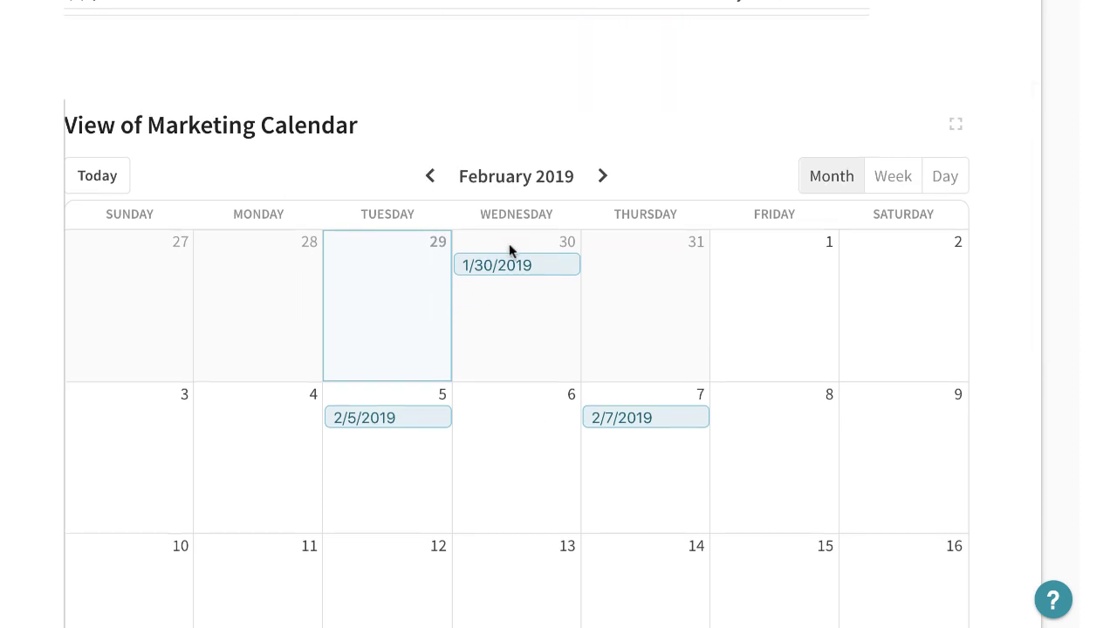
Step: Set Content as the display column of the Marketing Calendar table and check the entries in the calendar view
{"action": "scroll", "coordinate": [466, 236], "scroll_direction": "up", "scroll_amount": 5}
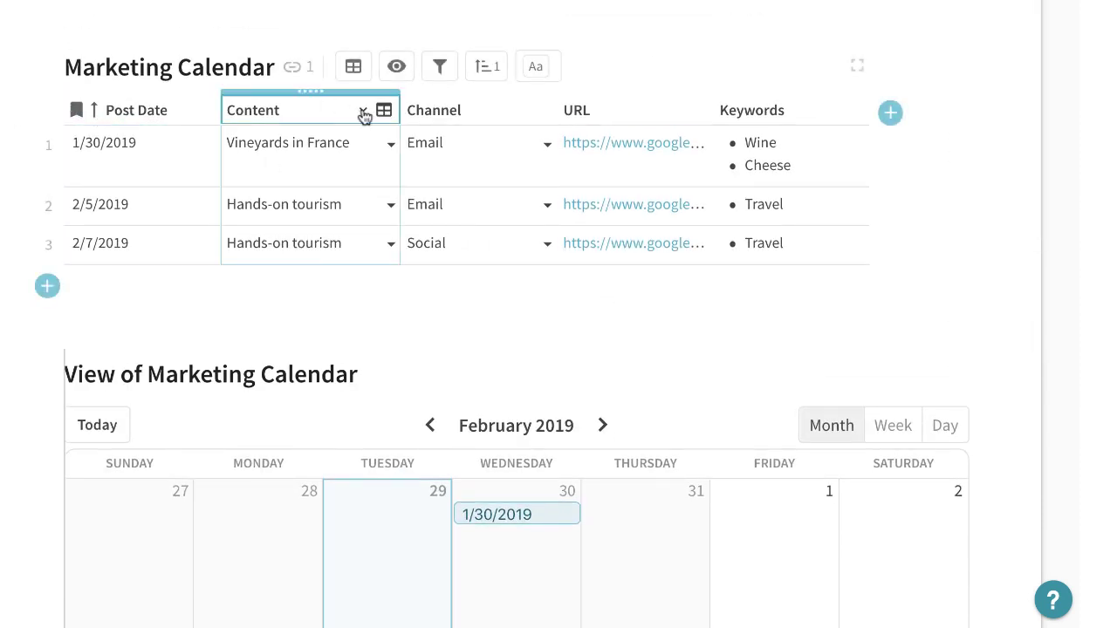
{"action": "left_click", "coordinate": [364, 111]}
{"action": "left_click", "coordinate": [438, 468]}
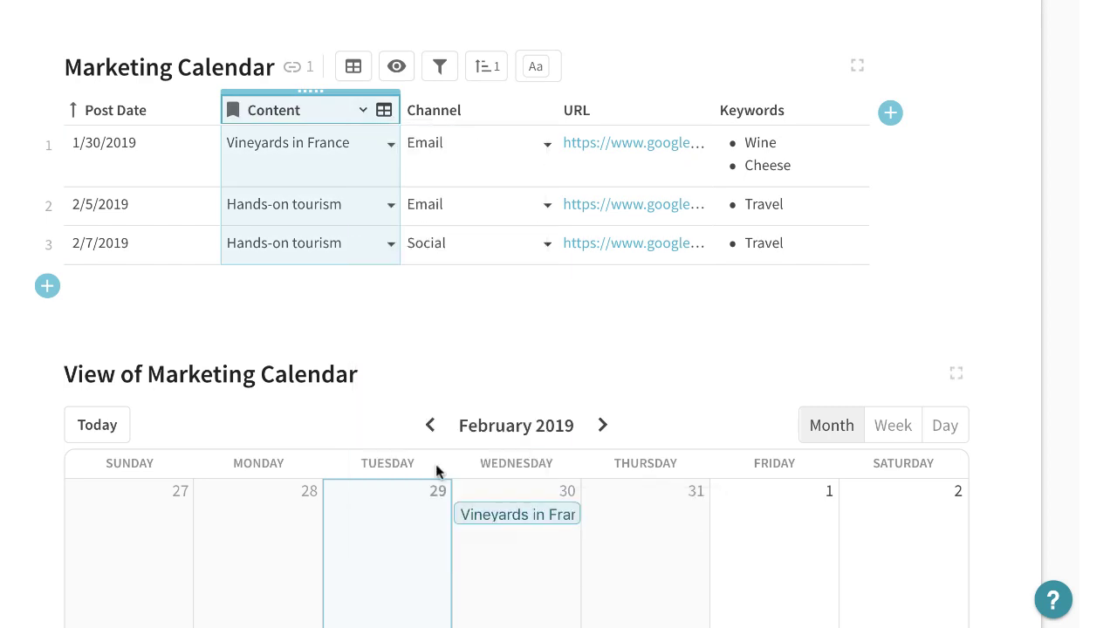
{"action": "scroll", "coordinate": [438, 472], "scroll_direction": "down", "scroll_amount": 3}
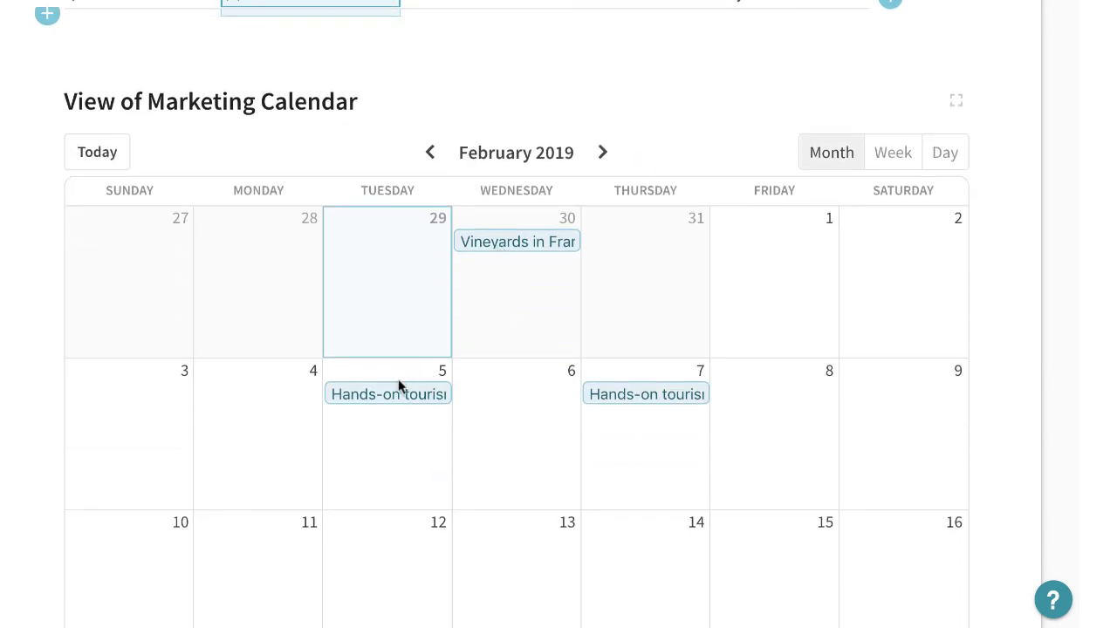